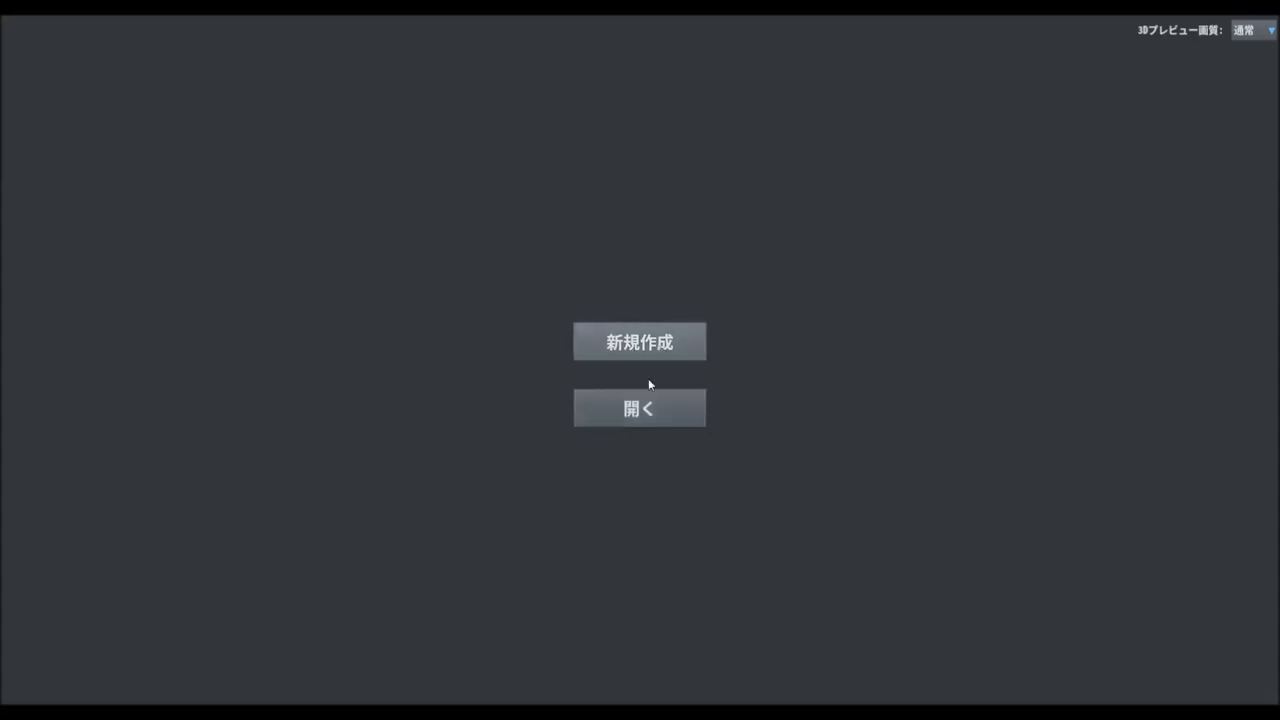
- Create a new character named personagem and start editing it
{"action": "left_click", "coordinate": [648, 347]}
{"action": "left_click", "coordinate": [645, 358]}
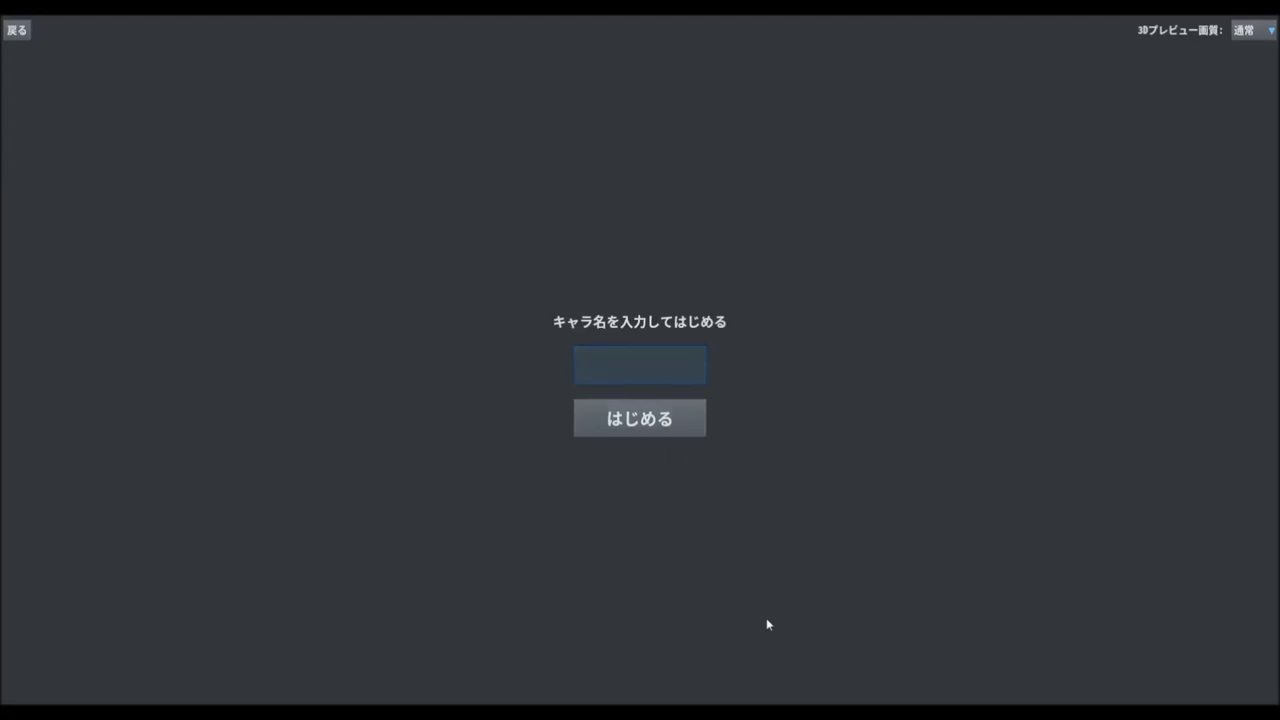
{"action": "type", "text": "personagem"}
{"action": "left_click", "coordinate": [670, 421]}
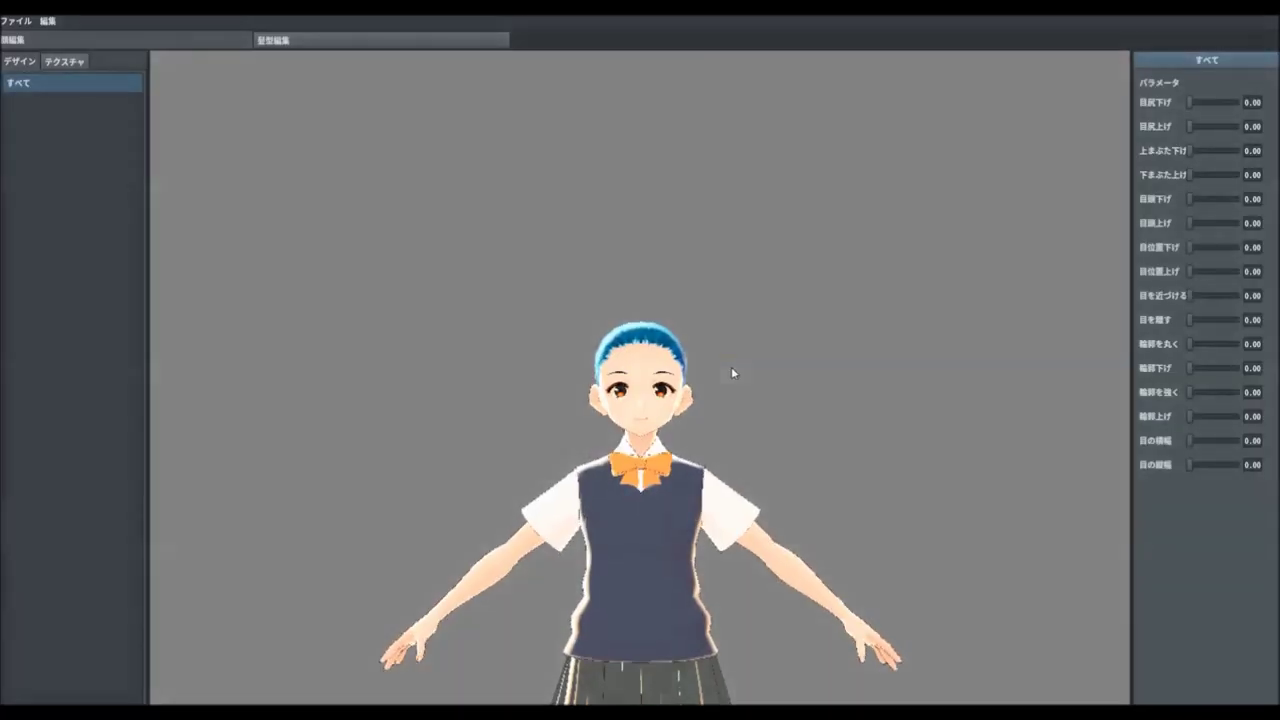
- Set upper eyelid lowering to 0.50, eye position lowering to 0.18, eye position raising to 0.13 and eye closeness to 0.20
{"action": "right_click_drag", "start_coordinate": [845, 410], "coordinate": [743, 426]}
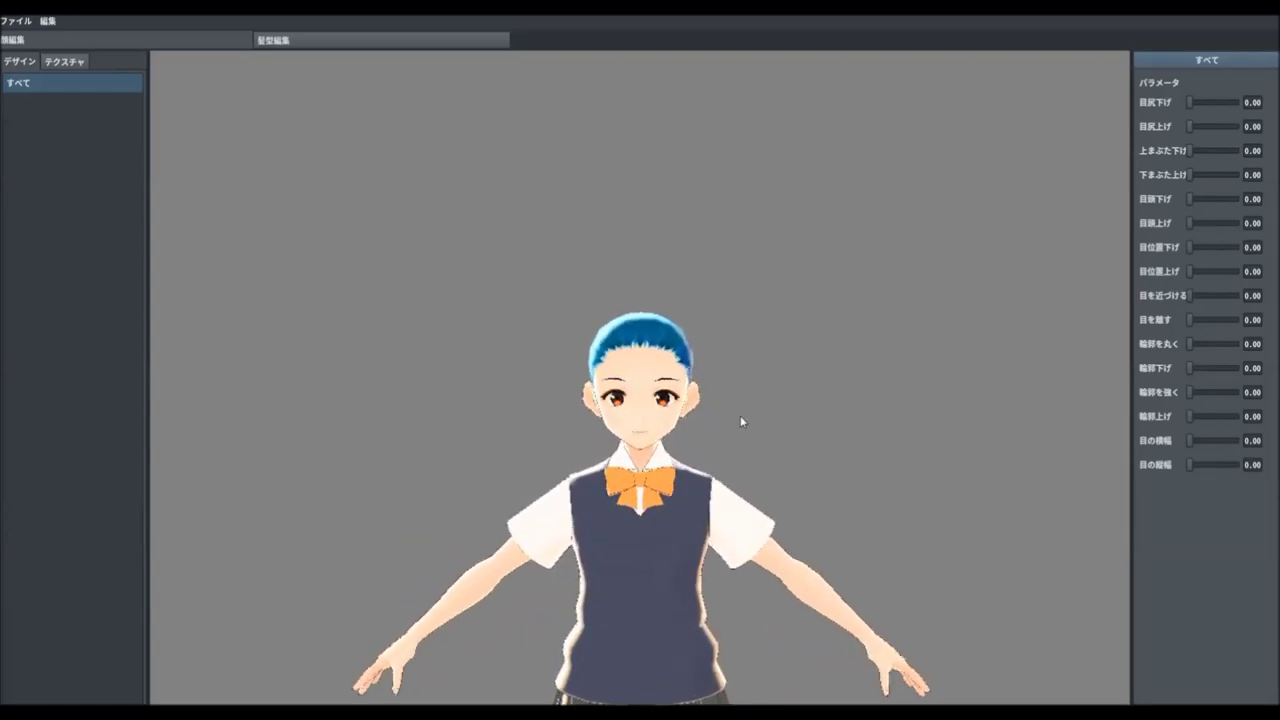
{"action": "scroll", "coordinate": [742, 415], "scroll_direction": "up", "scroll_amount": 2}
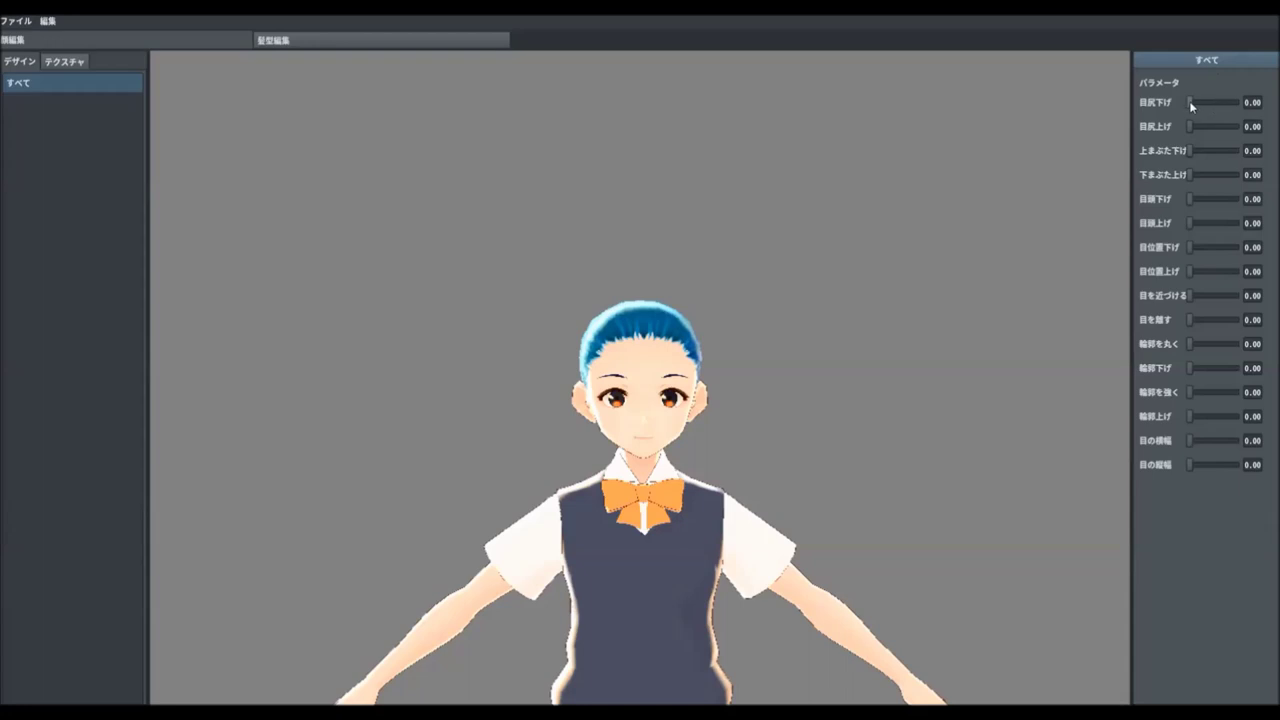
{"action": "mouse_move", "coordinate": [1190, 103]}
{"action": "left_mouse_down"}
{"action": "mouse_move", "coordinate": [1238, 104]}
{"action": "mouse_move", "coordinate": [1183, 104]}
{"action": "left_mouse_up"}
{"action": "scroll", "coordinate": [660, 510], "scroll_direction": "up", "scroll_amount": 1}
{"action": "scroll", "coordinate": [675, 495], "scroll_direction": "up", "scroll_amount": 2}
{"action": "scroll", "coordinate": [688, 478], "scroll_direction": "up", "scroll_amount": 5}
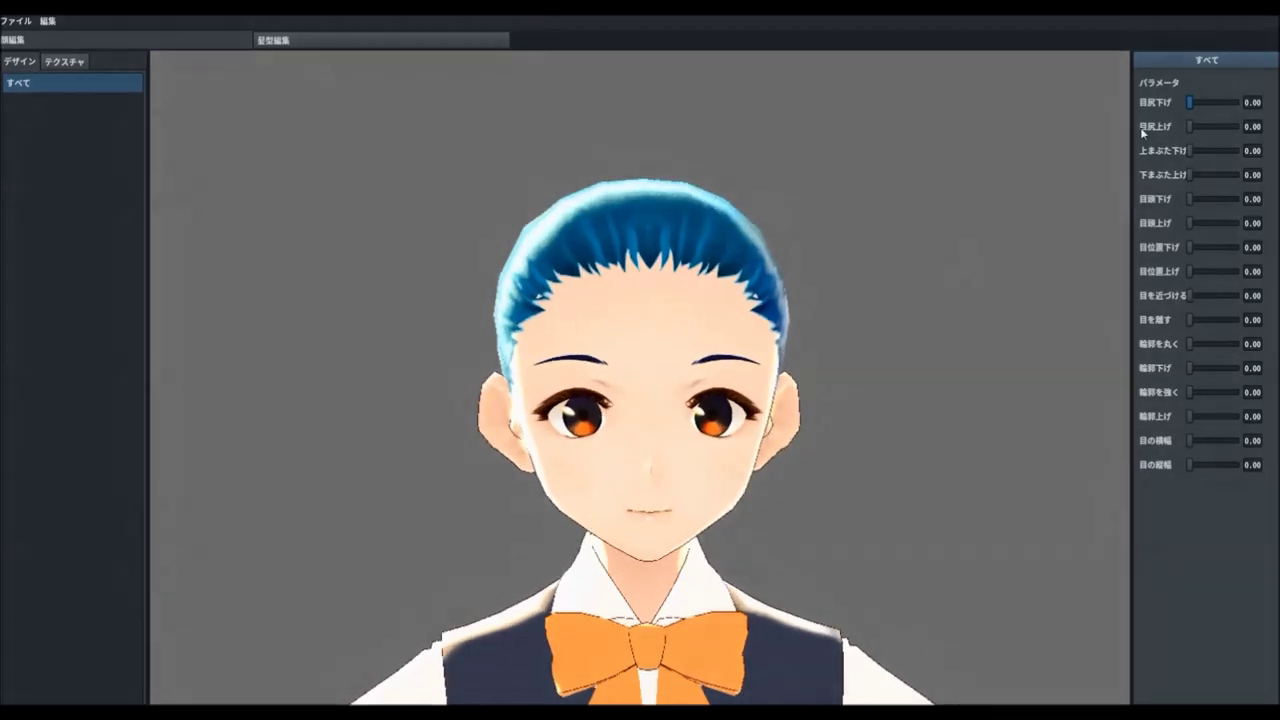
{"action": "left_click_drag", "start_coordinate": [1188, 127], "coordinate": [1107, 124]}
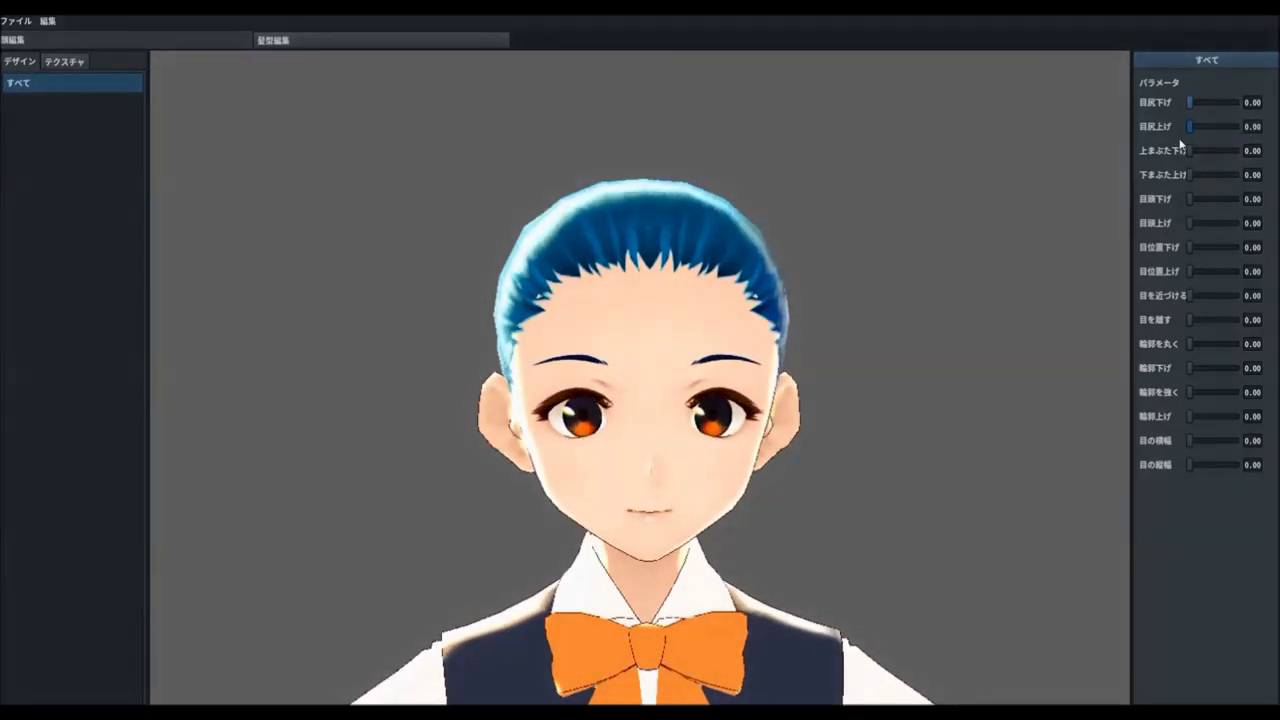
{"action": "left_click_drag", "start_coordinate": [1189, 152], "coordinate": [1198, 295]}
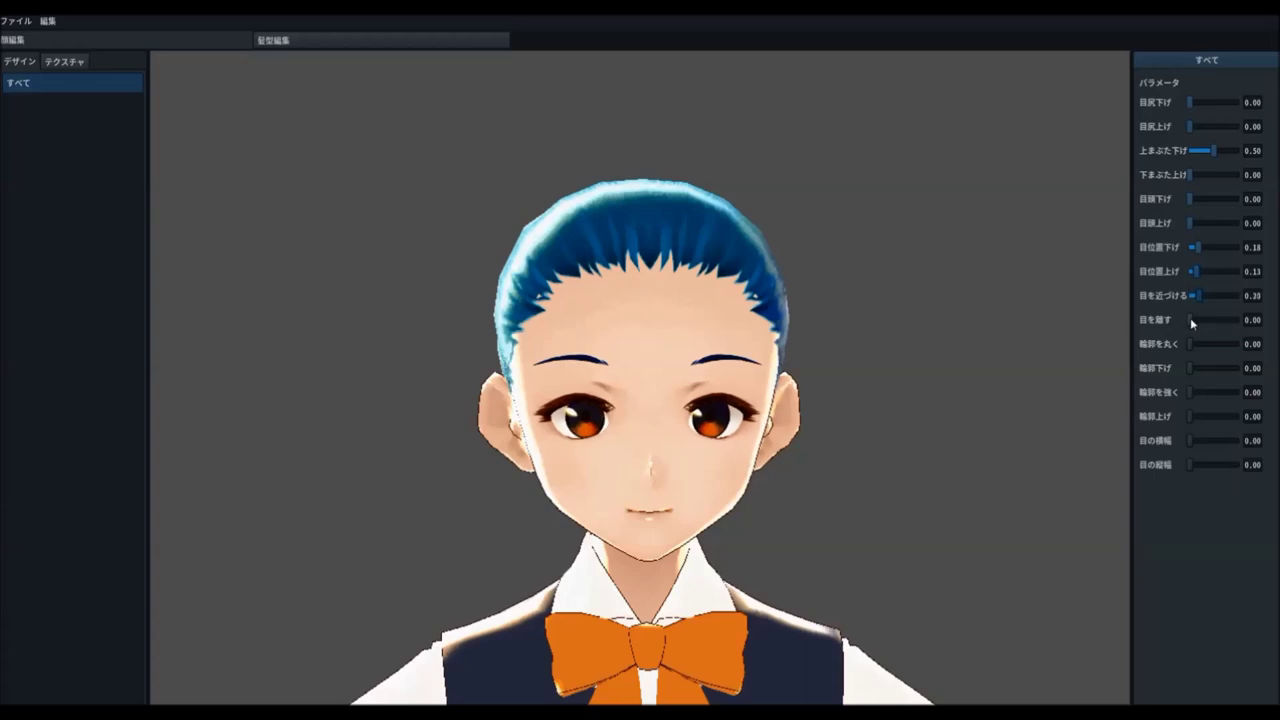
- Set eye separation to 0.16, contour rounding to 0.02, contour lowering and sharpening to 0.05, eye width to 0.54 and eye height to 0.57
{"action": "left_click_drag", "start_coordinate": [1192, 320], "coordinate": [1192, 369]}
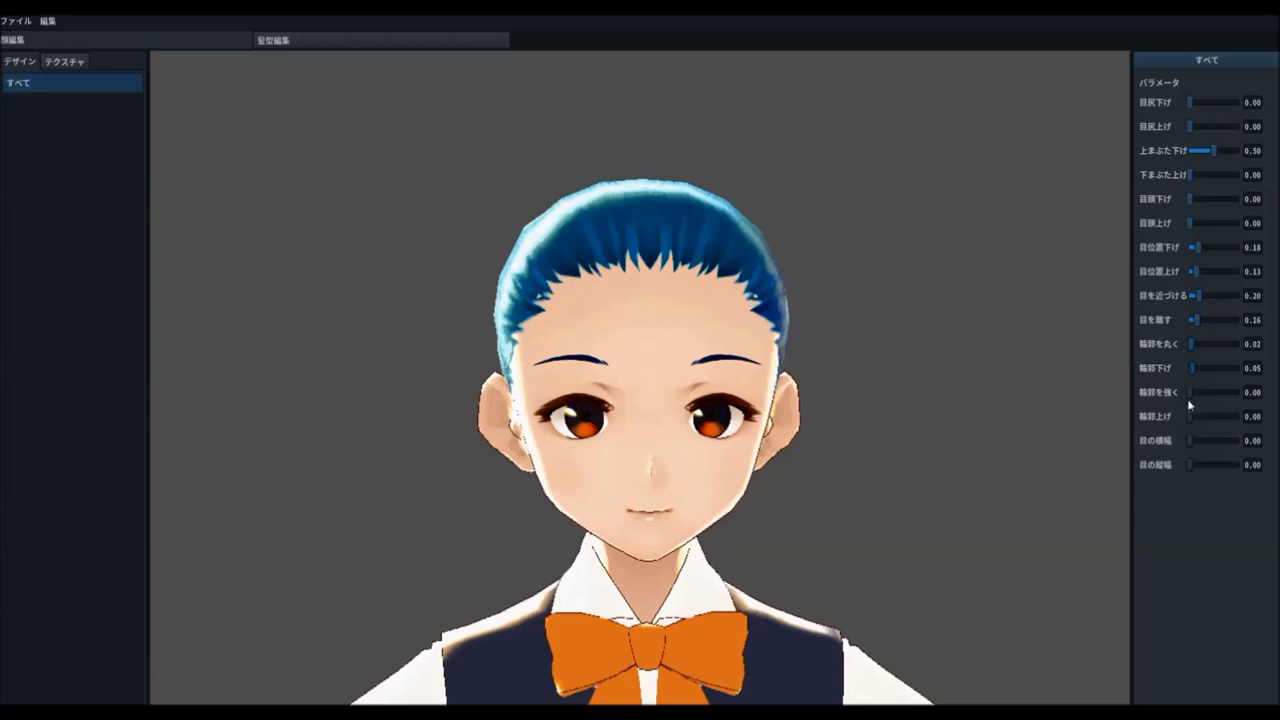
{"action": "left_click_drag", "start_coordinate": [1193, 397], "coordinate": [1218, 465]}
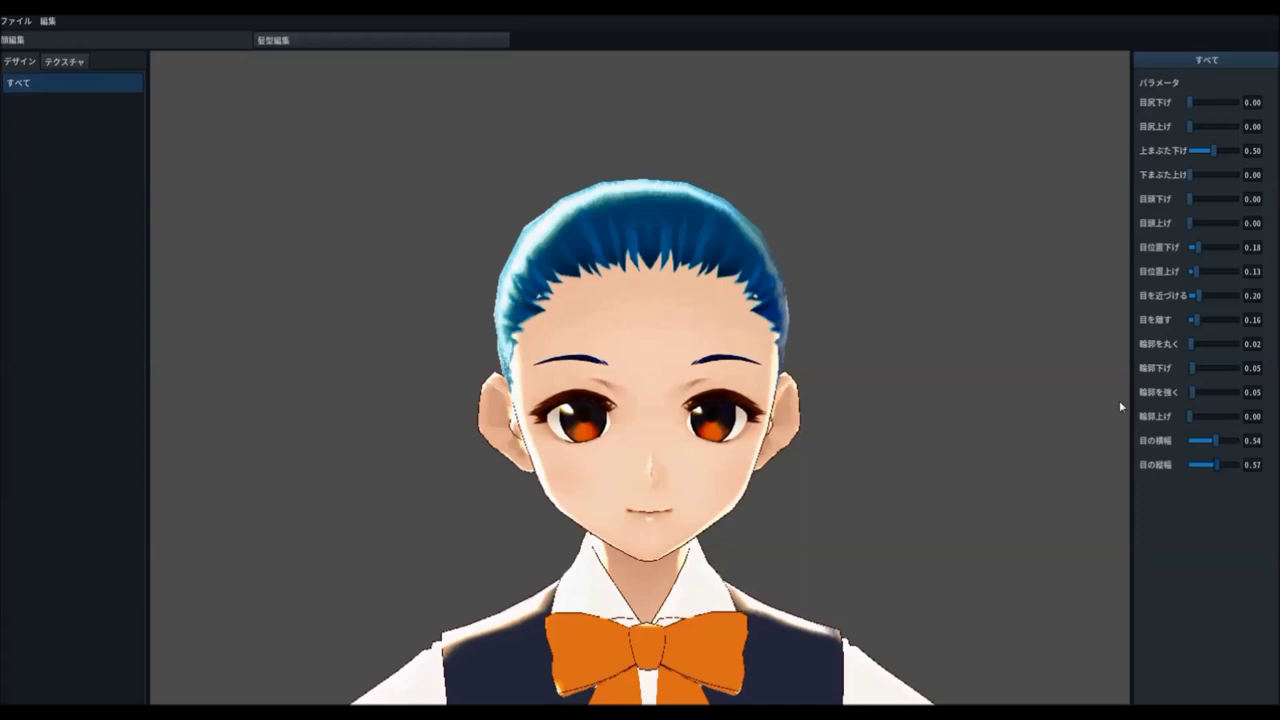
- Set eye position lowering to 0.00, eye position raising to 0.22 and eye width to 0.21
{"action": "mouse_move", "coordinate": [1200, 249]}
{"action": "left_mouse_down"}
{"action": "mouse_move", "coordinate": [1212, 250]}
{"action": "mouse_move", "coordinate": [1186, 250]}
{"action": "left_mouse_up"}
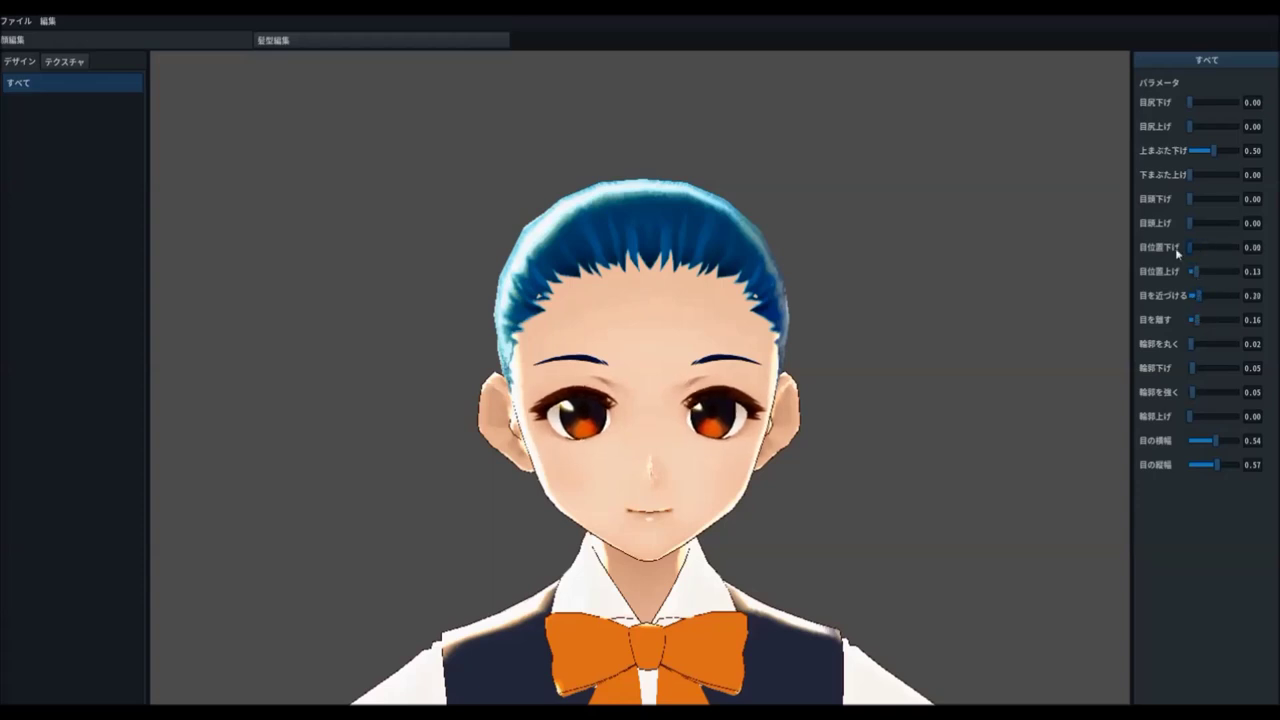
{"action": "mouse_move", "coordinate": [1194, 273]}
{"action": "left_mouse_down"}
{"action": "mouse_move", "coordinate": [1211, 276]}
{"action": "mouse_move", "coordinate": [1198, 272]}
{"action": "left_mouse_up"}
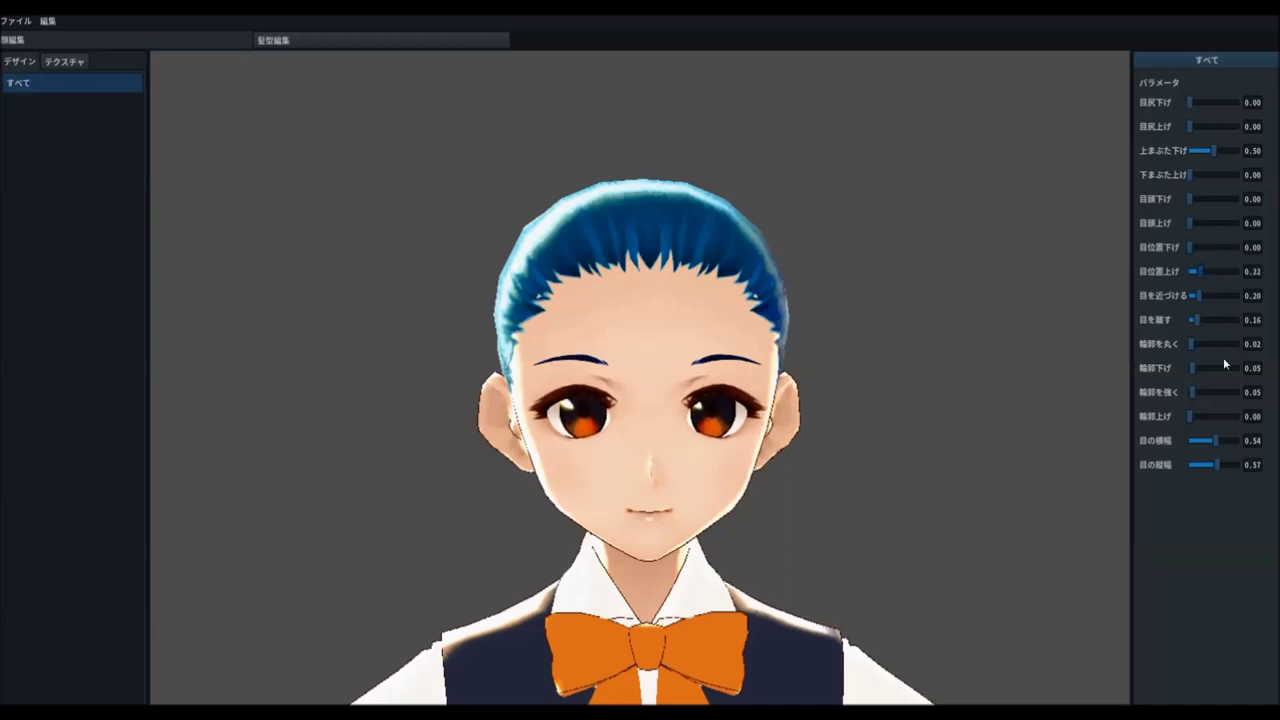
{"action": "left_click_drag", "start_coordinate": [1215, 440], "coordinate": [1199, 440]}
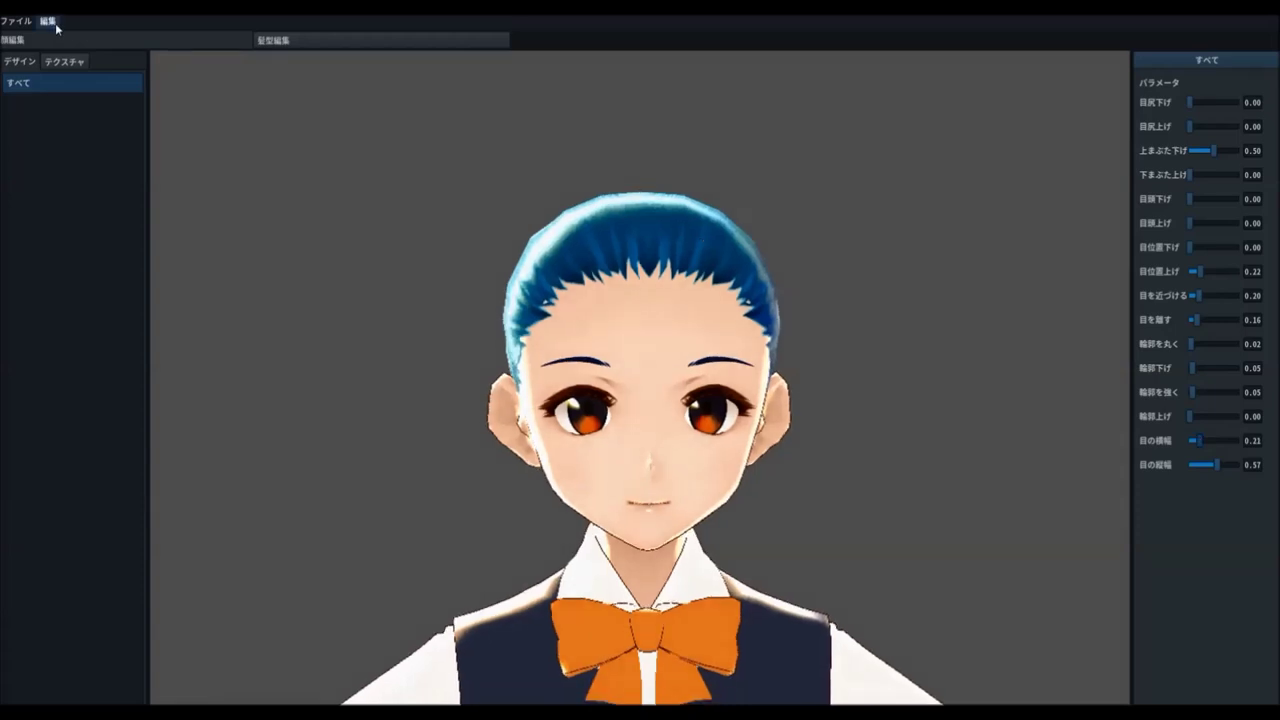
- Switch to the face textures and set the skin's shade color to dark brown #402E0A
{"action": "left_click", "coordinate": [57, 62]}
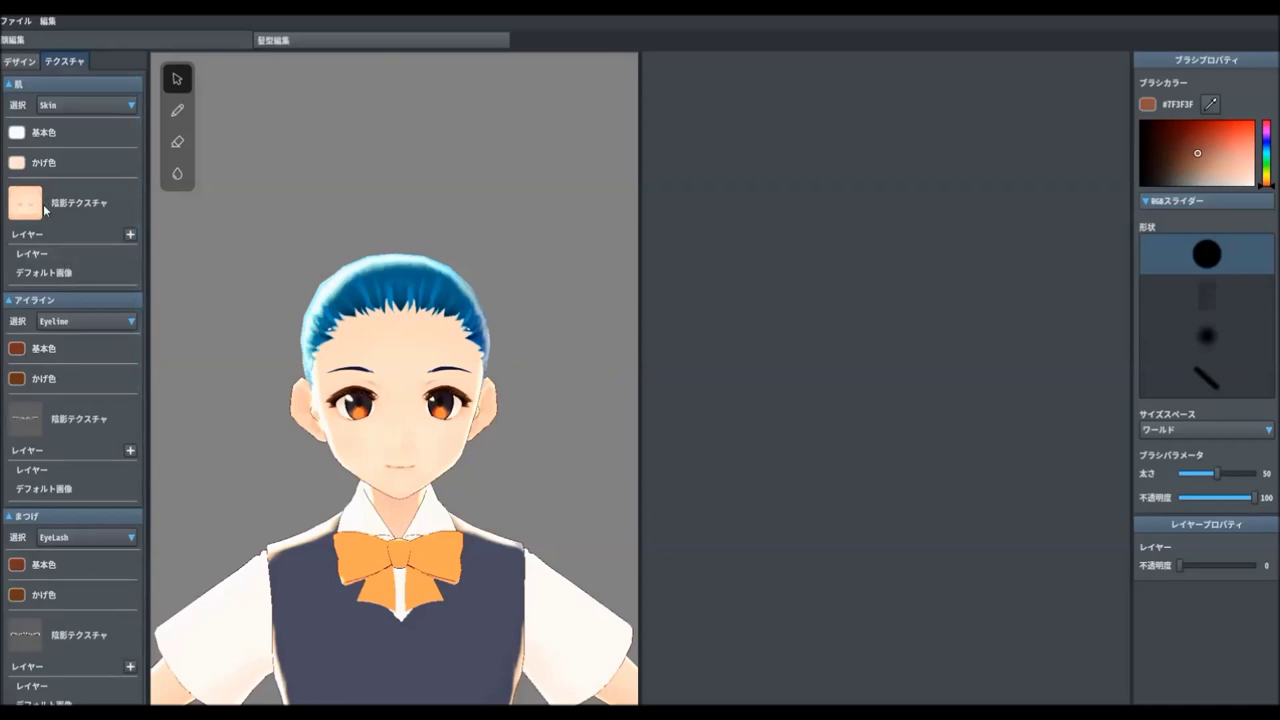
{"action": "left_click", "coordinate": [16, 162]}
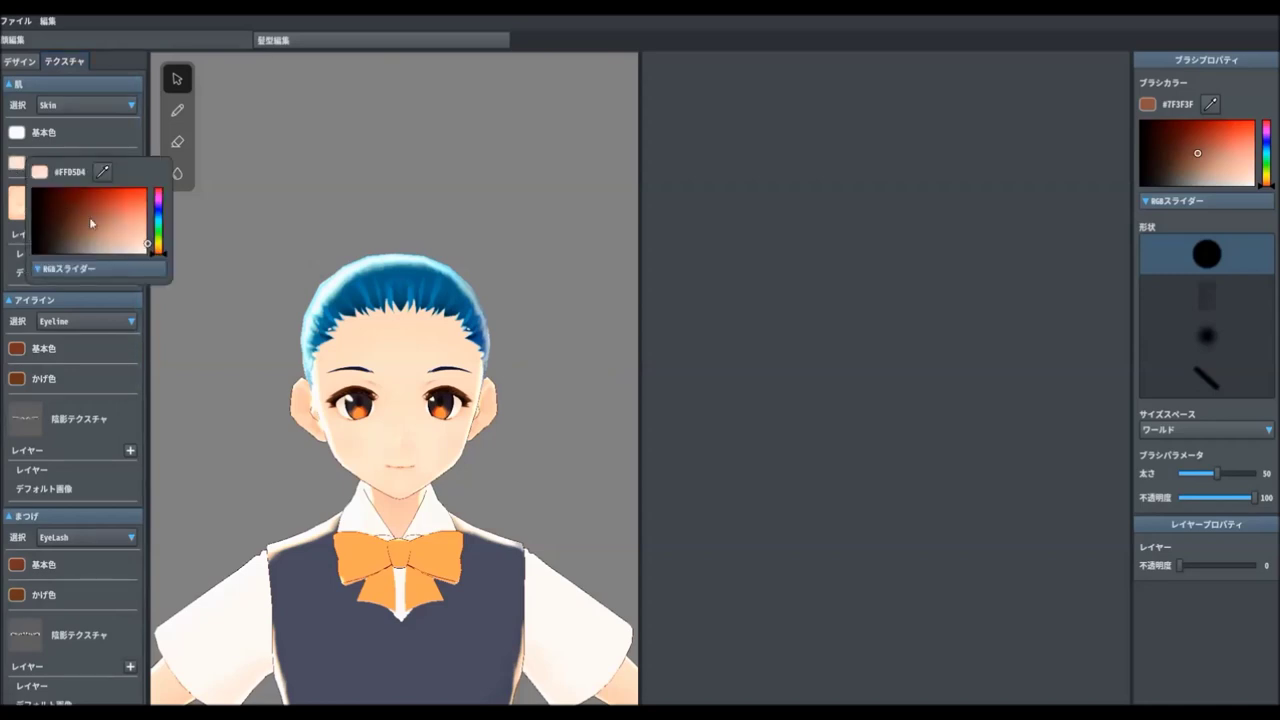
{"action": "left_click", "coordinate": [134, 204]}
{"action": "left_click", "coordinate": [159, 236]}
{"action": "mouse_move", "coordinate": [143, 222]}
{"action": "left_mouse_down"}
{"action": "mouse_move", "coordinate": [130, 212]}
{"action": "mouse_move", "coordinate": [132, 242]}
{"action": "mouse_move", "coordinate": [82, 240]}
{"action": "mouse_move", "coordinate": [62, 201]}
{"action": "left_mouse_up"}
{"action": "left_click", "coordinate": [158, 245]}
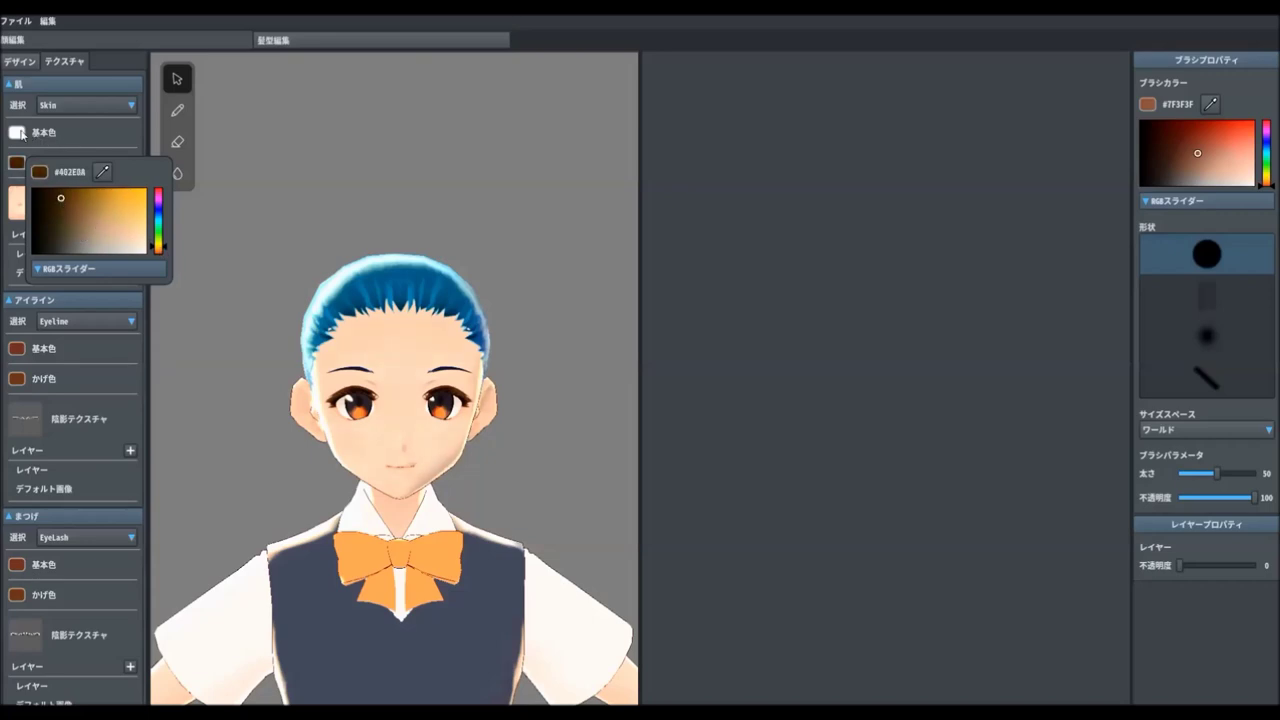
{"action": "left_click", "coordinate": [187, 360]}
- Try grey-brown #5F594D and a lighter tan as the skin's base color, and return it to white
{"action": "left_click", "coordinate": [17, 132]}
{"action": "mouse_move", "coordinate": [61, 184]}
{"action": "left_mouse_down"}
{"action": "mouse_move", "coordinate": [138, 215]}
{"action": "mouse_move", "coordinate": [75, 211]}
{"action": "left_mouse_up"}
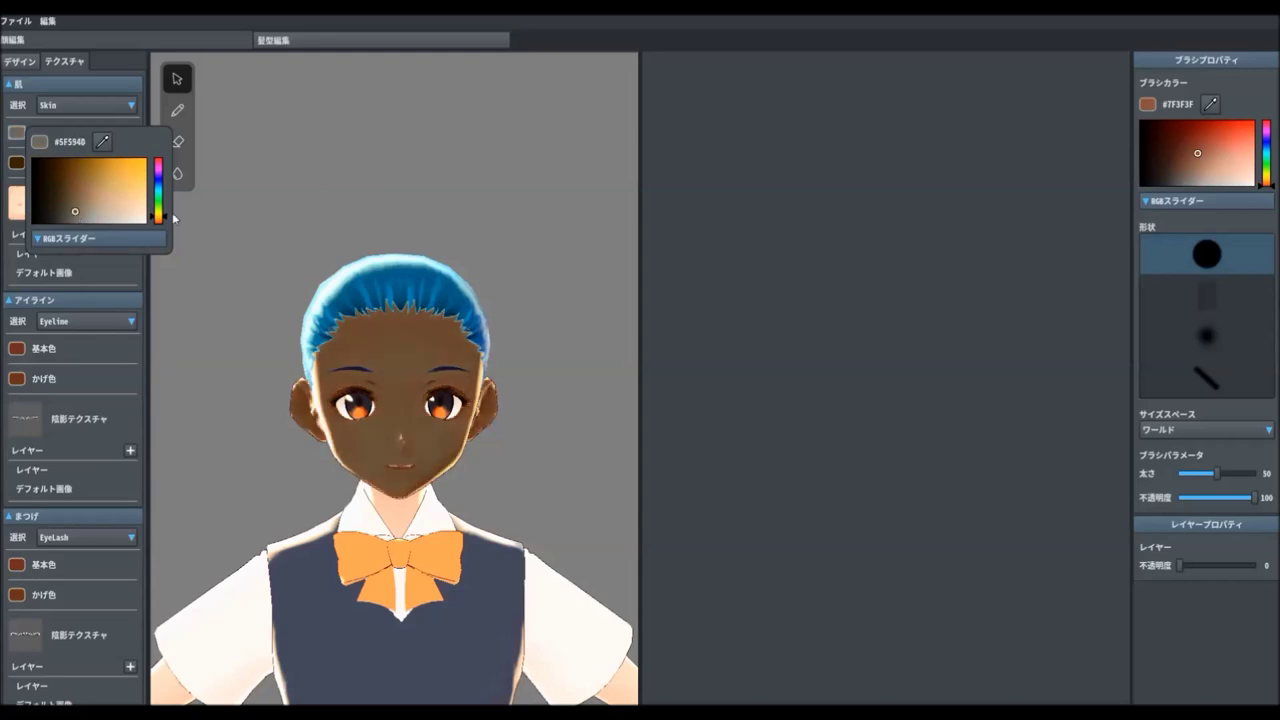
{"action": "left_click", "coordinate": [229, 262]}
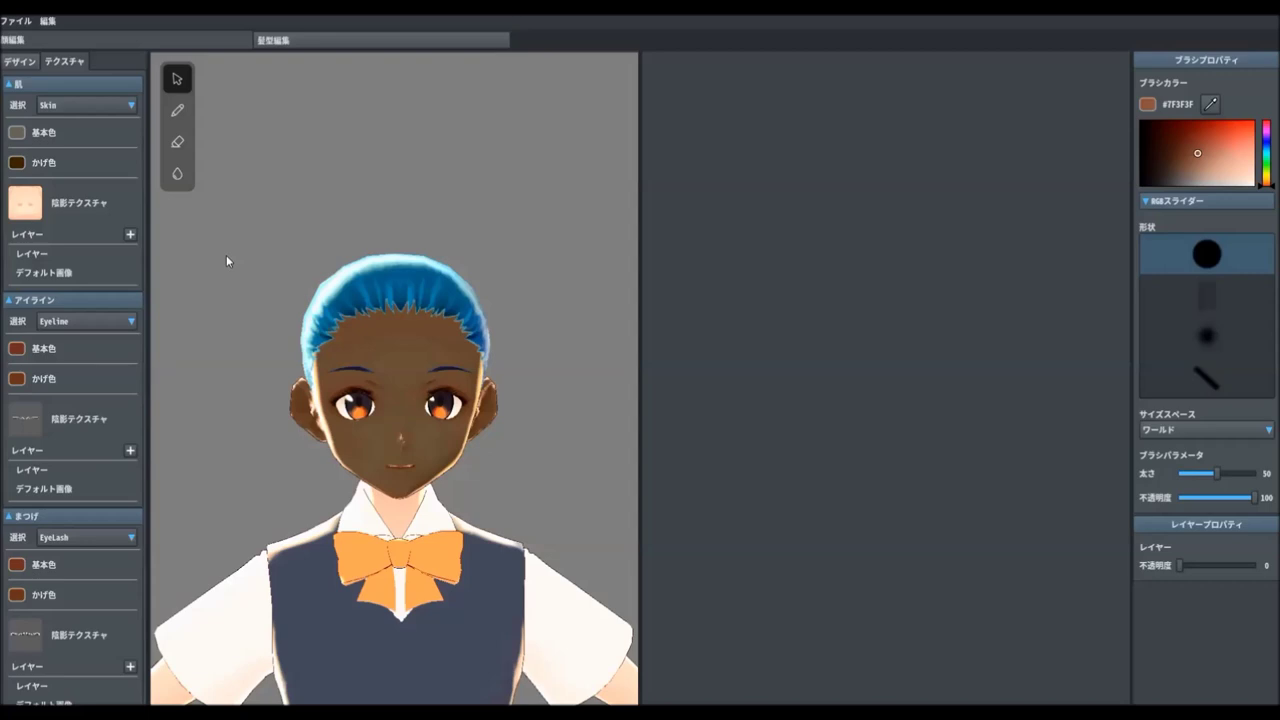
{"action": "left_click", "coordinate": [17, 132]}
{"action": "left_click", "coordinate": [104, 189]}
{"action": "left_click", "coordinate": [111, 193]}
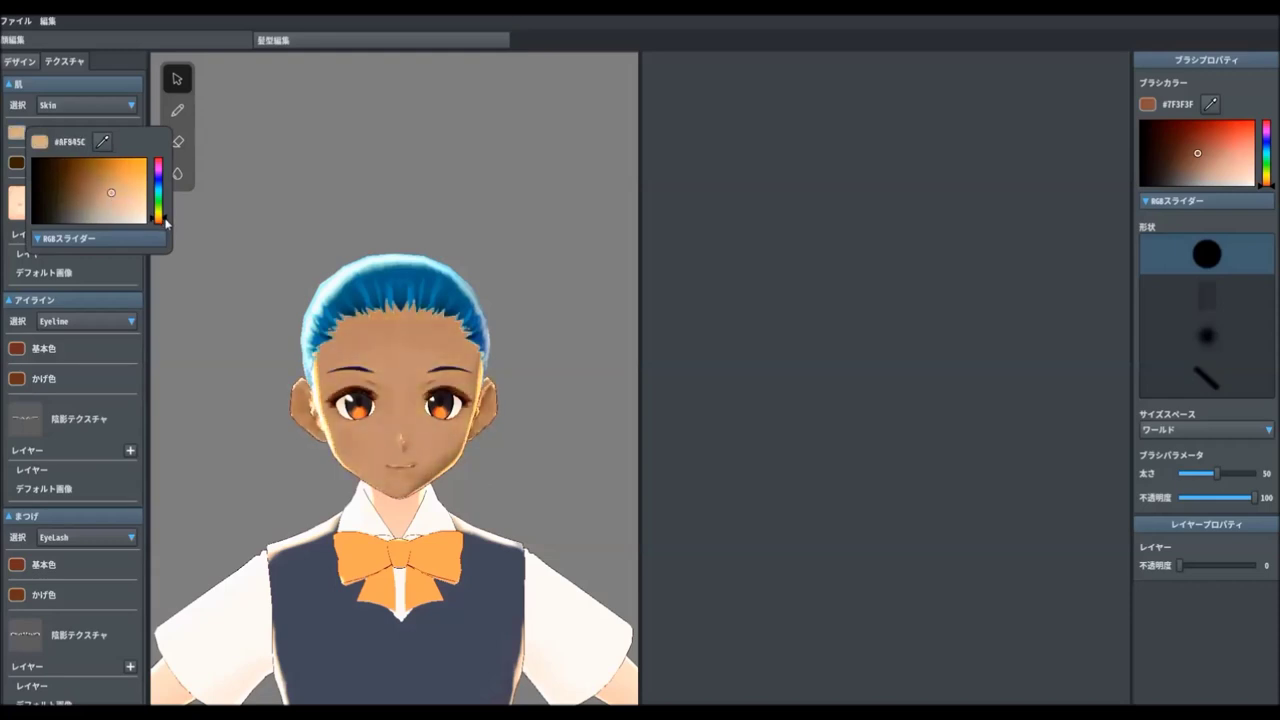
{"action": "mouse_move", "coordinate": [109, 203]}
{"action": "left_mouse_down"}
{"action": "mouse_move", "coordinate": [95, 219]}
{"action": "mouse_move", "coordinate": [135, 229]}
{"action": "left_mouse_up"}
{"action": "left_click", "coordinate": [364, 189]}
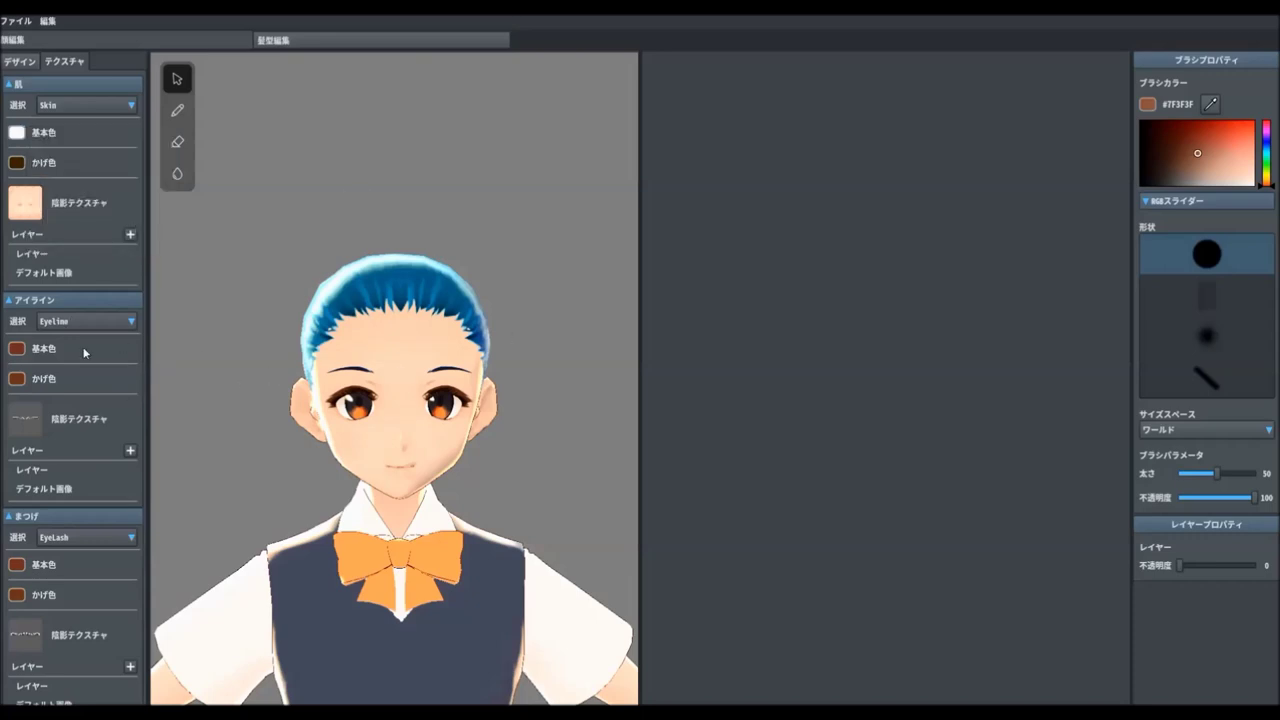
- Set the eyebrows' base color to bright magenta #EC11FF
{"action": "scroll", "coordinate": [80, 443], "scroll_direction": "down", "scroll_amount": 3}
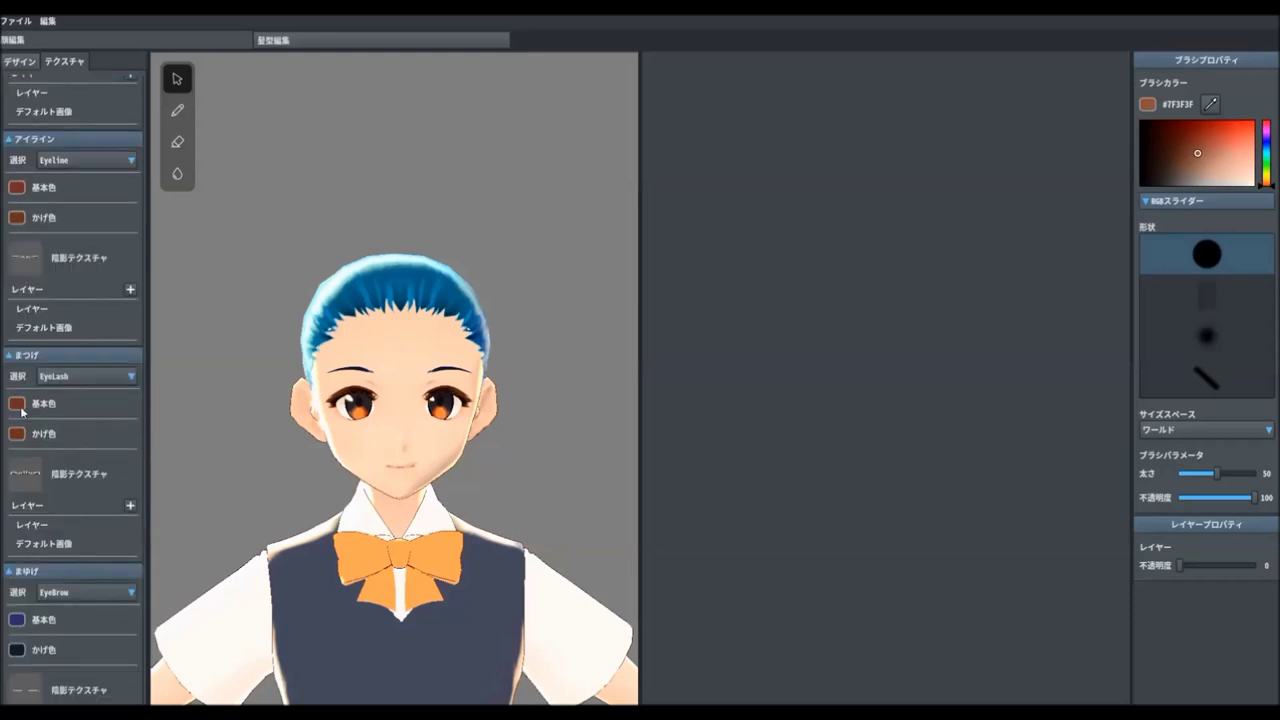
{"action": "scroll", "coordinate": [81, 494], "scroll_direction": "down", "scroll_amount": 2}
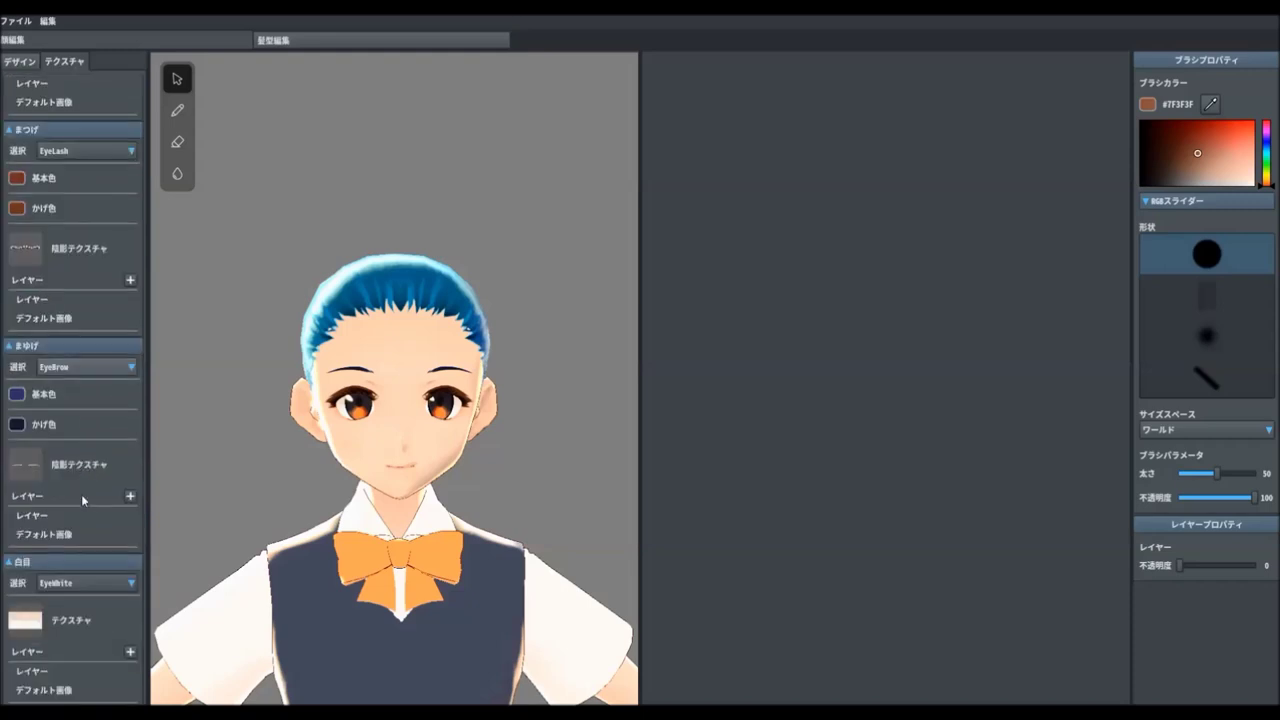
{"action": "left_click", "coordinate": [17, 394]}
{"action": "left_click", "coordinate": [157, 440]}
{"action": "mouse_move", "coordinate": [157, 440]}
{"action": "left_mouse_down"}
{"action": "mouse_move", "coordinate": [146, 428]}
{"action": "mouse_move", "coordinate": [164, 425]}
{"action": "left_mouse_up"}
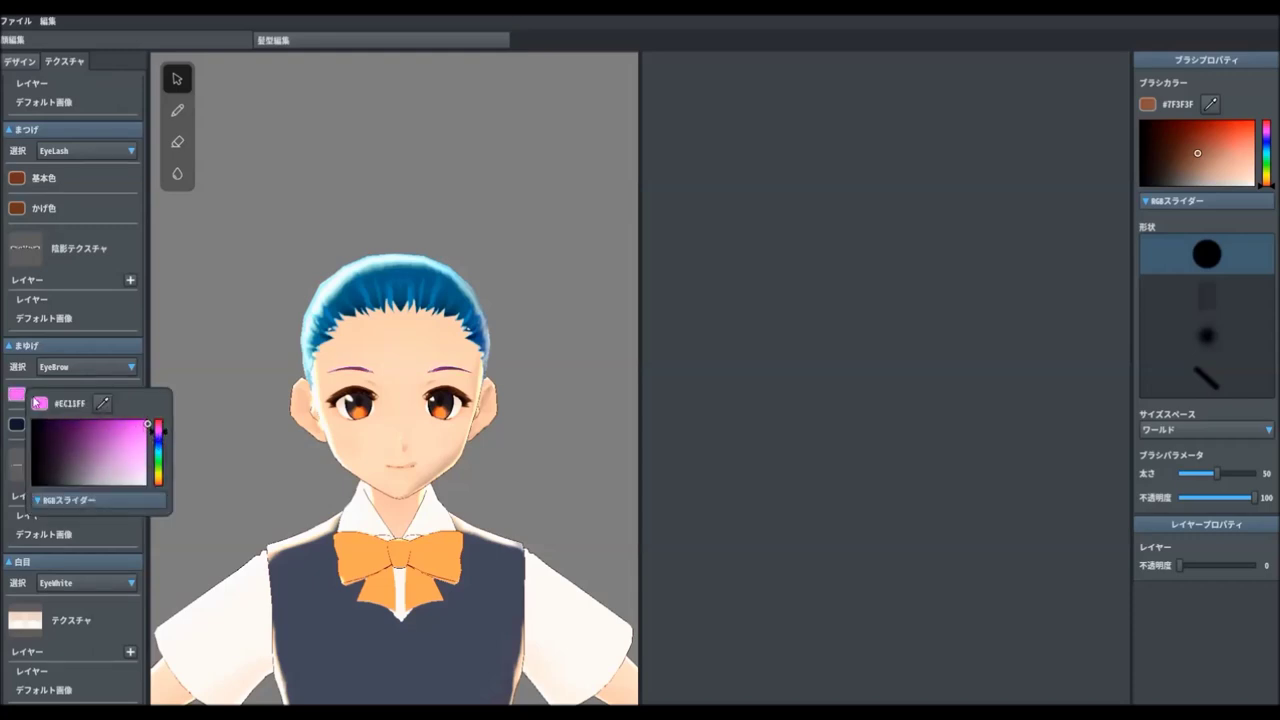
{"action": "left_click", "coordinate": [17, 430]}
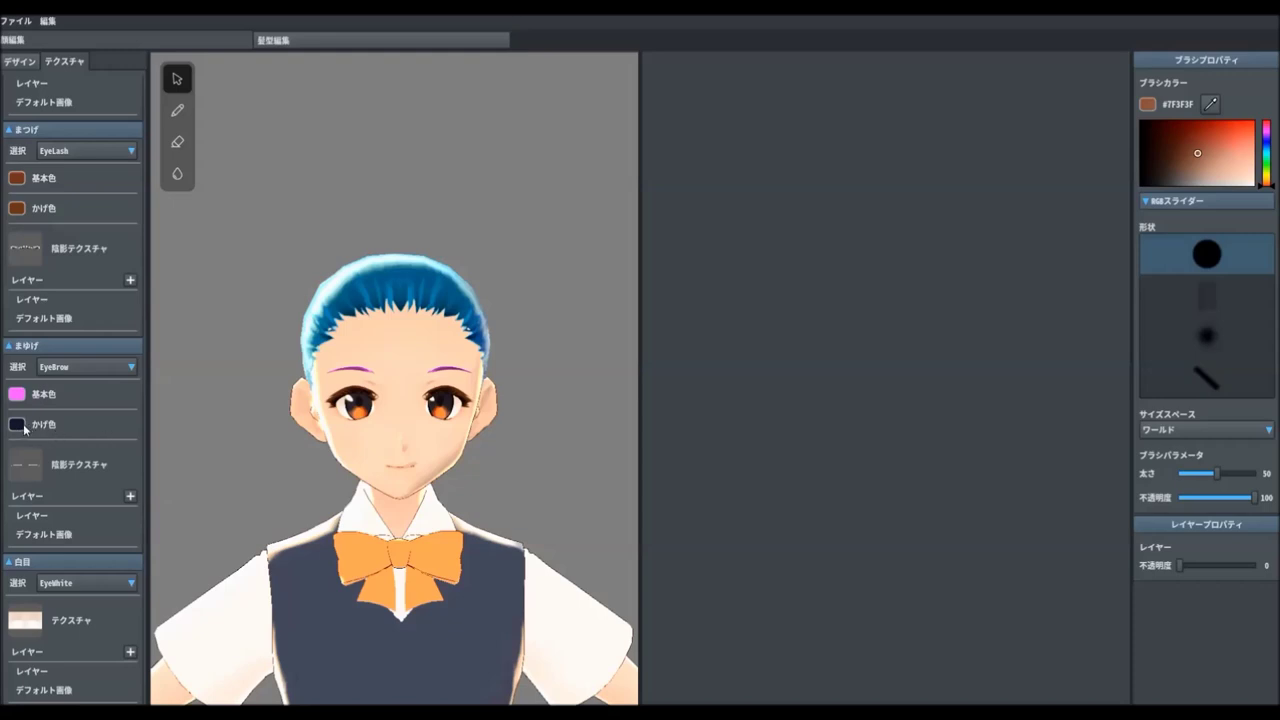
- Set the eyebrows' shade color to white #FFFFFF
{"action": "left_click", "coordinate": [22, 425]}
{"action": "left_click", "coordinate": [157, 466]}
{"action": "left_click_drag", "start_coordinate": [156, 467], "coordinate": [162, 545]}
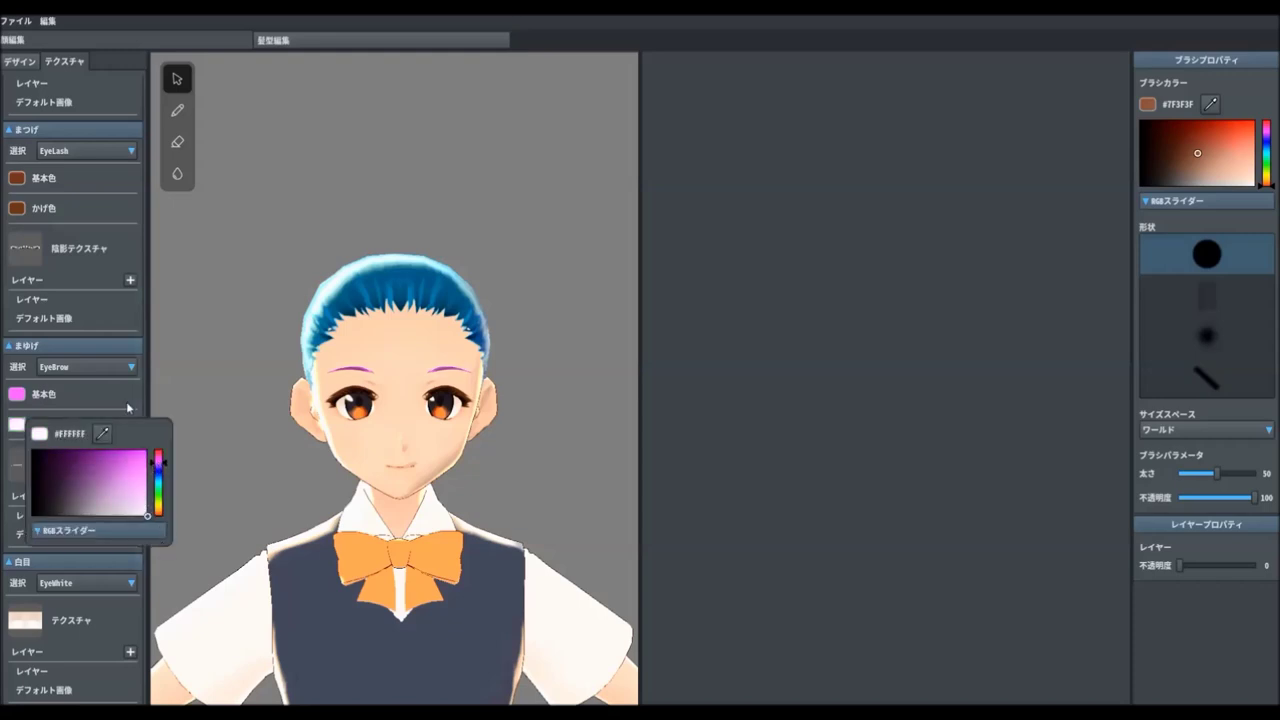
- Try blue for the eyebrows' base color and settle on light pink #D75EE1
{"action": "left_click", "coordinate": [16, 394]}
{"action": "left_click", "coordinate": [16, 394]}
{"action": "left_click", "coordinate": [157, 448]}
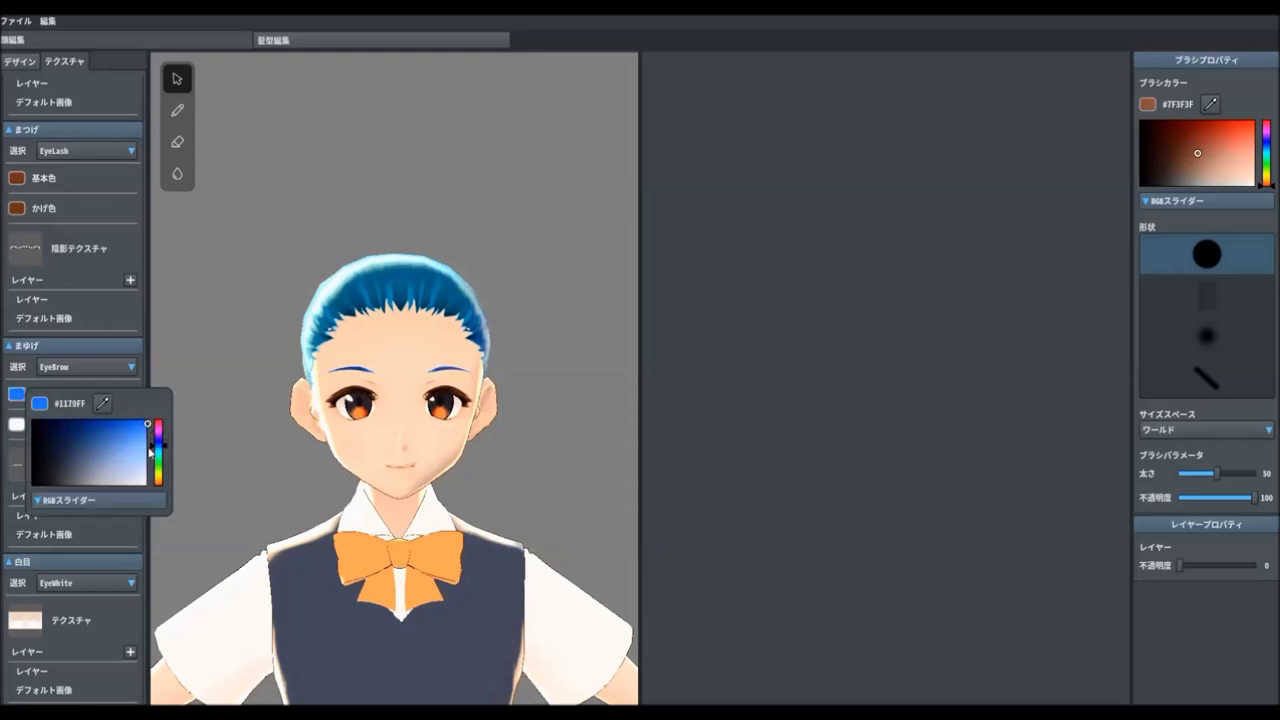
{"action": "left_click", "coordinate": [162, 433]}
{"action": "left_click", "coordinate": [147, 466]}
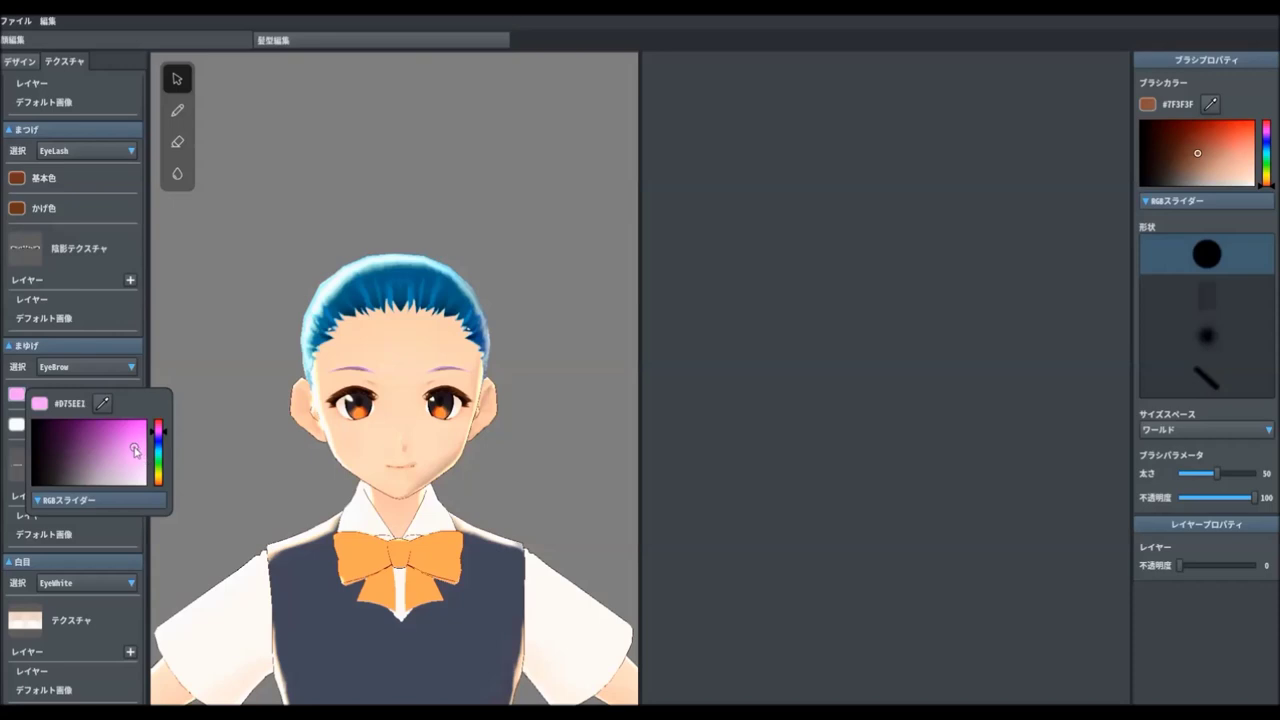
{"action": "left_click", "coordinate": [217, 343]}
- Select the paint layer of the EyeIris texture for editing
{"action": "scroll", "coordinate": [62, 478], "scroll_direction": "down", "scroll_amount": 2}
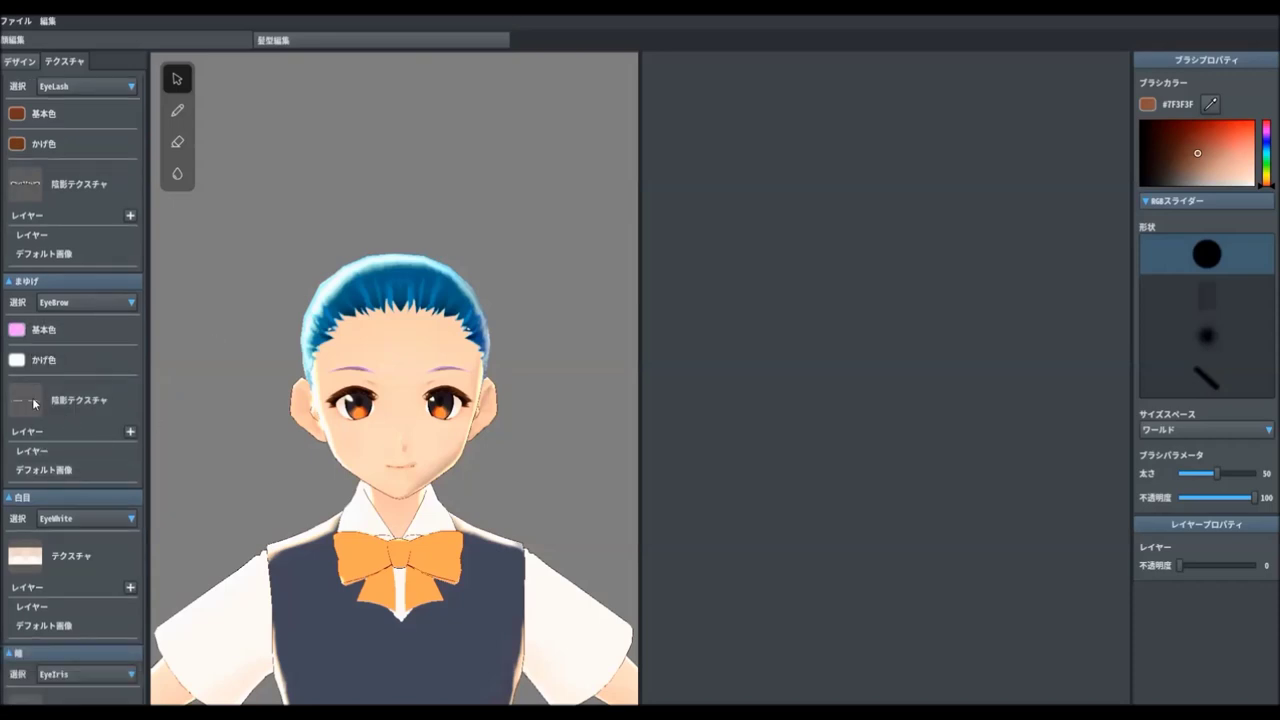
{"action": "scroll", "coordinate": [29, 328], "scroll_direction": "down", "scroll_amount": 1}
{"action": "scroll", "coordinate": [29, 328], "scroll_direction": "up", "scroll_amount": 1}
{"action": "scroll", "coordinate": [64, 440], "scroll_direction": "down", "scroll_amount": 6}
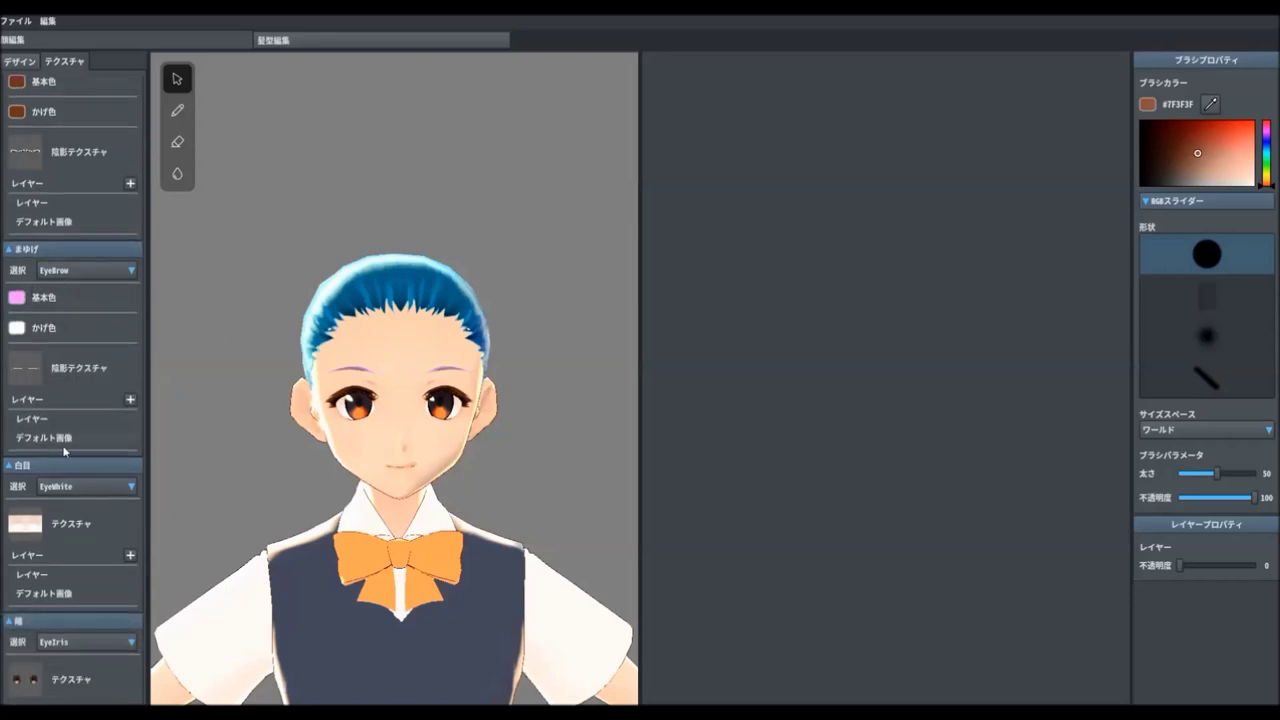
{"action": "left_click", "coordinate": [42, 568]}
{"action": "scroll", "coordinate": [928, 428], "scroll_direction": "up", "scroll_amount": 1}
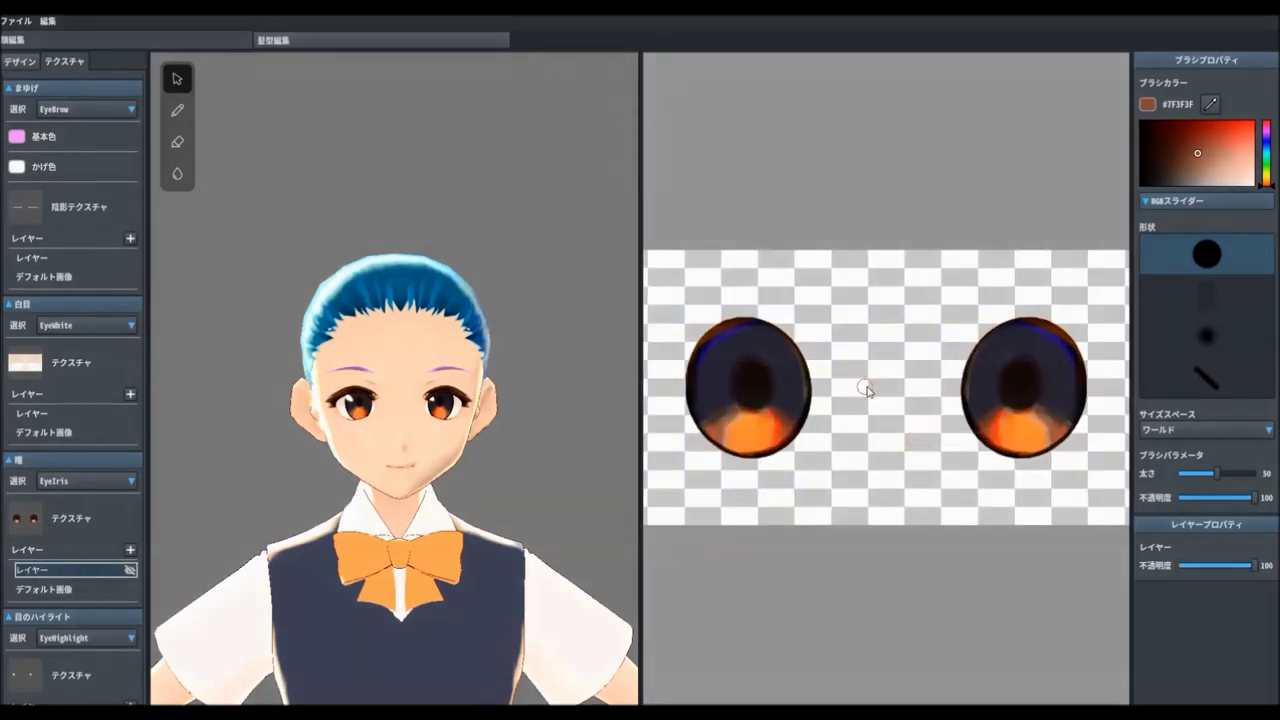
- Set the brush to magenta #CB1EDA with the soft round shape, thickness 72 and opacity 46
{"action": "left_click_drag", "start_coordinate": [1265, 143], "coordinate": [1266, 132]}
{"action": "left_click_drag", "start_coordinate": [1228, 139], "coordinate": [1239, 129]}
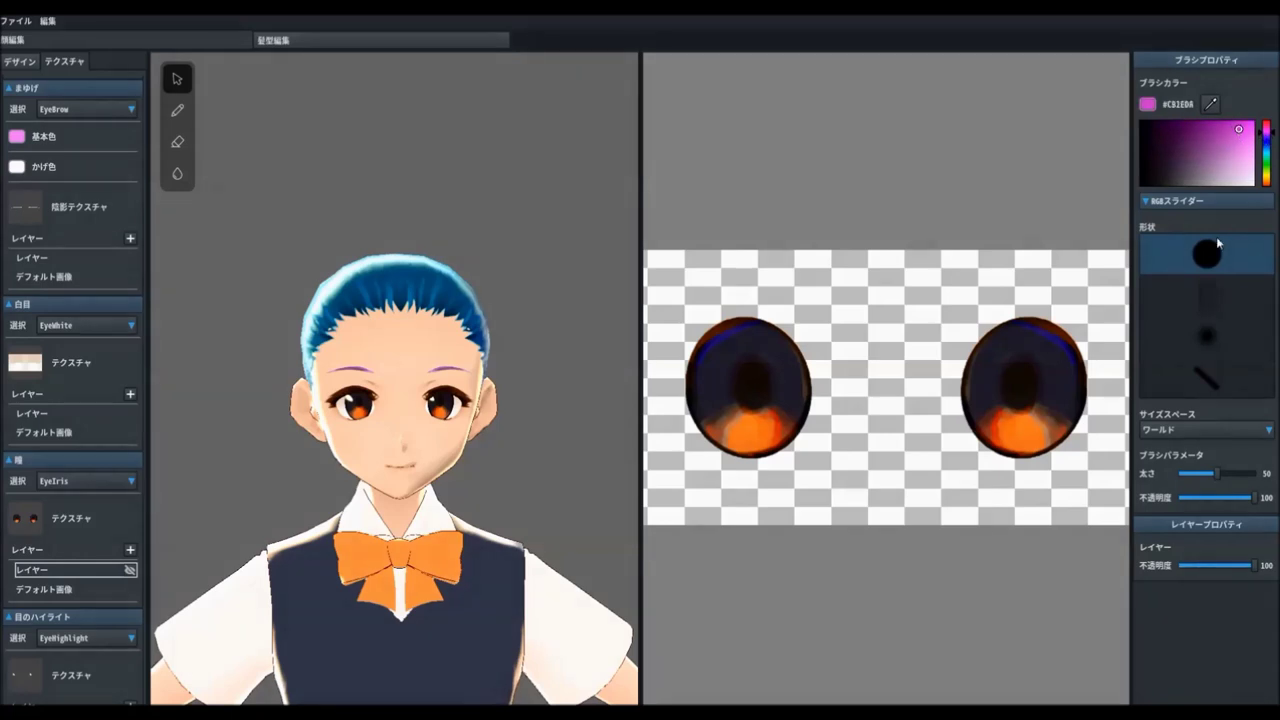
{"action": "left_click", "coordinate": [1207, 336]}
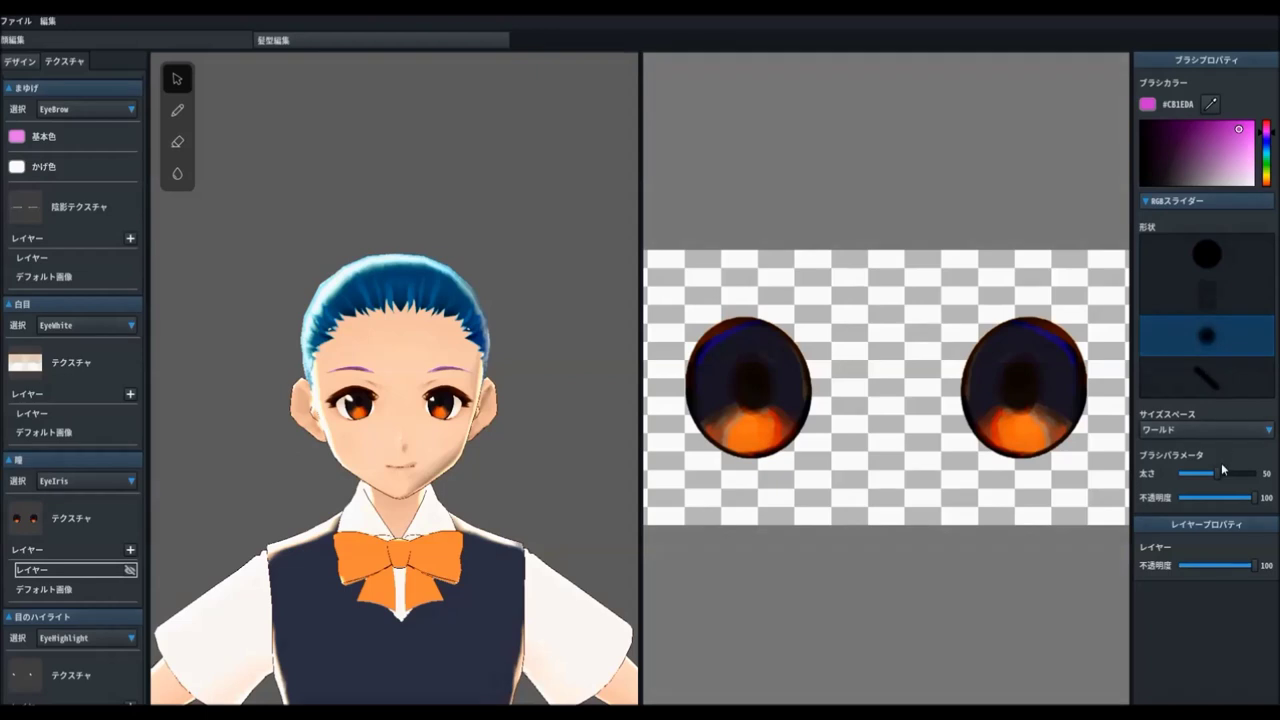
{"action": "left_click_drag", "start_coordinate": [1217, 477], "coordinate": [1200, 477]}
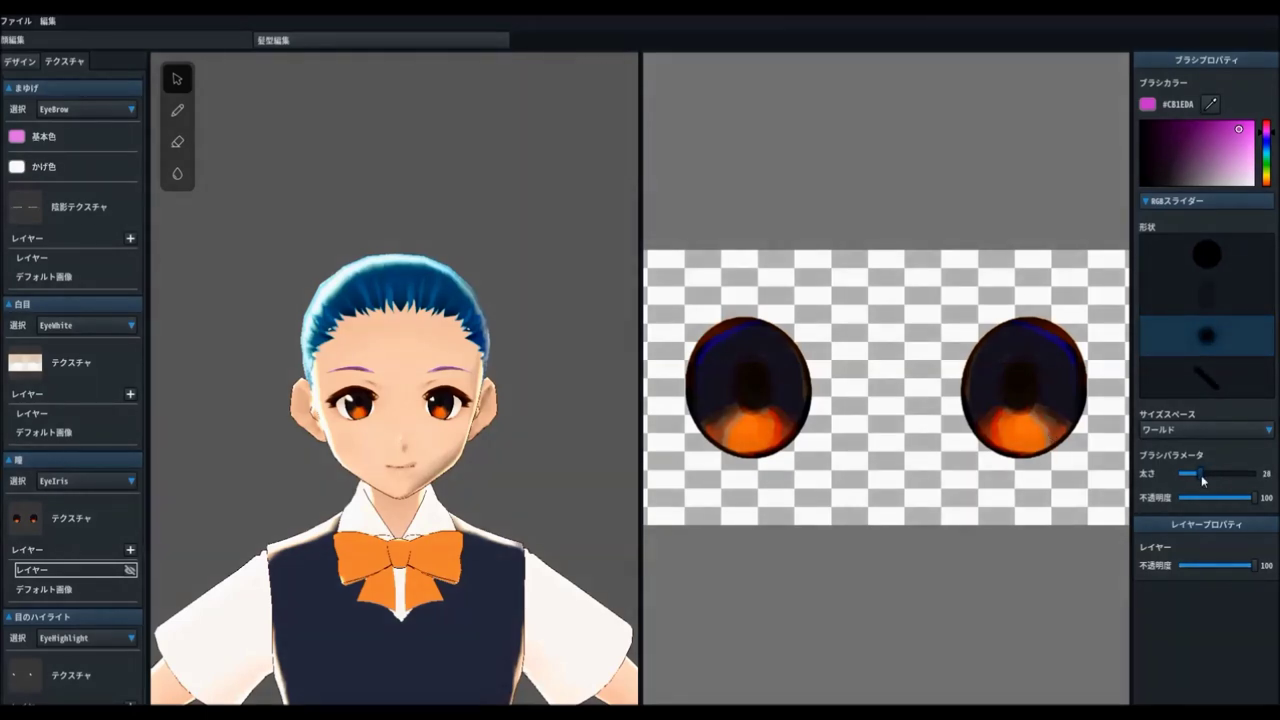
{"action": "left_click_drag", "start_coordinate": [1204, 475], "coordinate": [1243, 475]}
{"action": "mouse_move", "coordinate": [1248, 503]}
{"action": "left_mouse_down"}
{"action": "mouse_move", "coordinate": [1214, 498]}
{"action": "mouse_move", "coordinate": [1236, 477]}
{"action": "left_mouse_up"}
- Paint a short vertical test stroke on the right iris of the texture and undo it
{"action": "left_click_drag", "start_coordinate": [994, 369], "coordinate": [997, 405]}
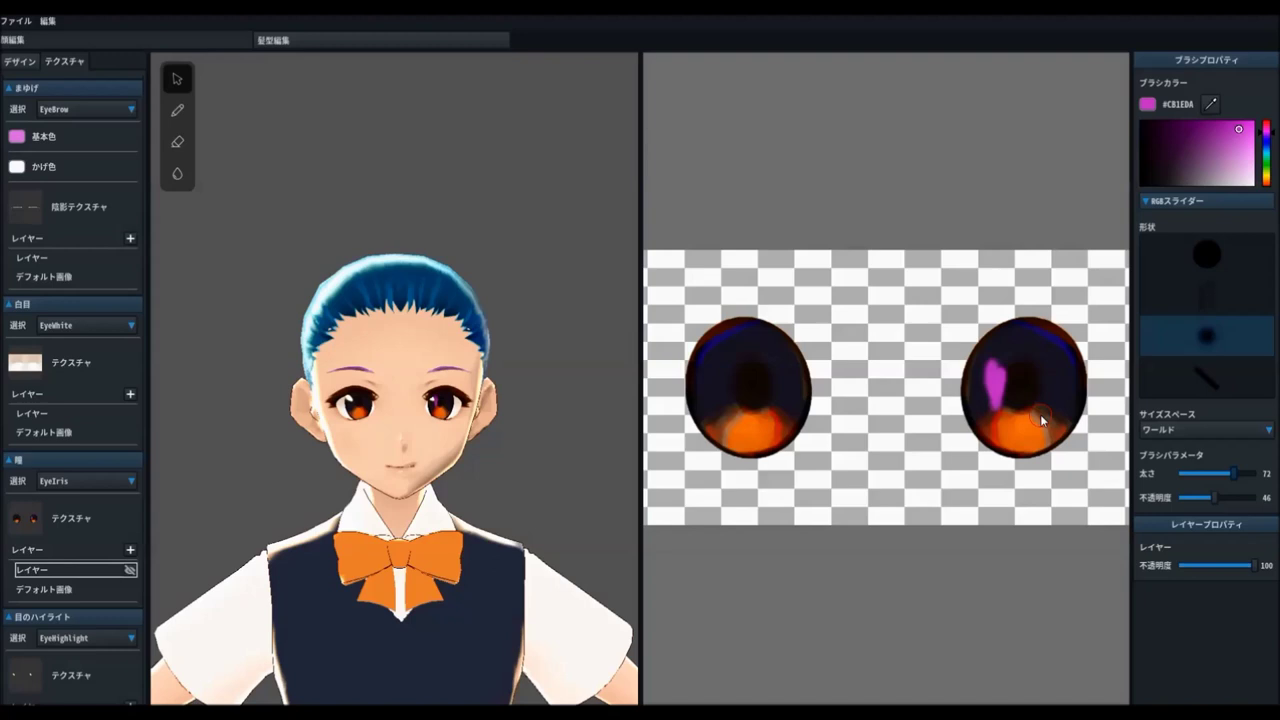
{"action": "key", "text": "ctrl+z"}
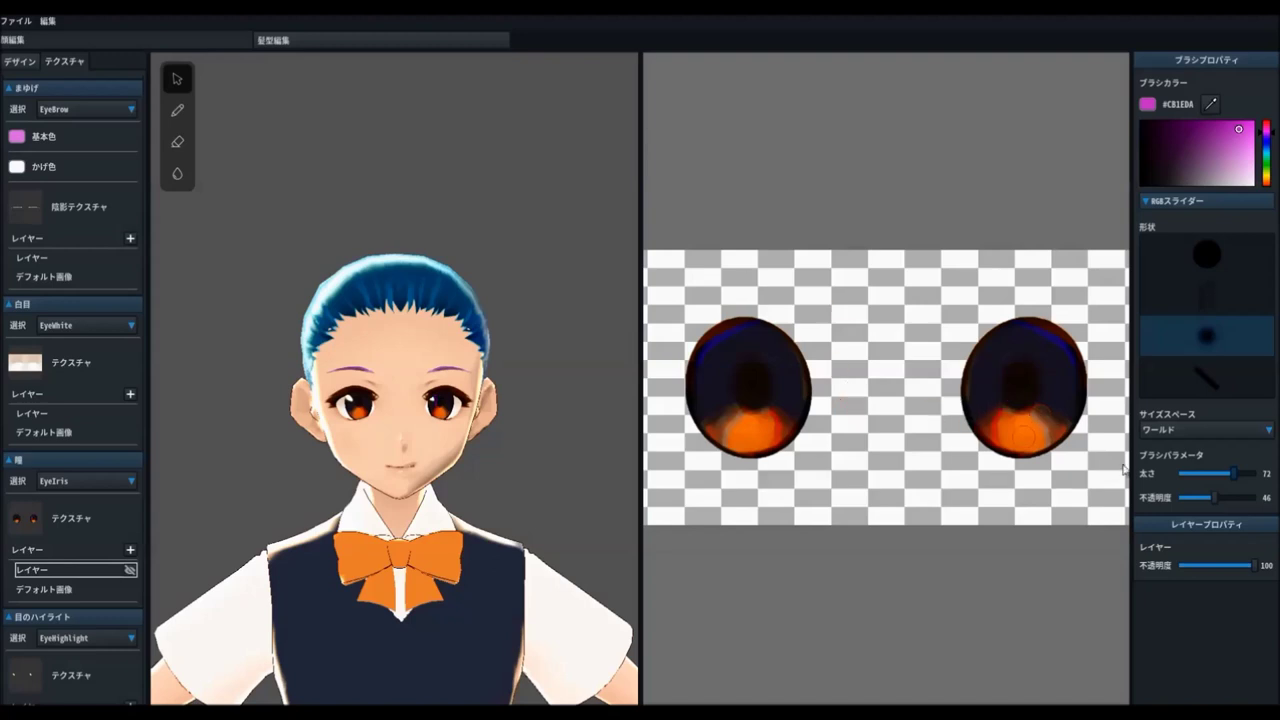
- Set the iris layer's opacity to 73 and paint a magenta zigzag over the dark area of the right iris
{"action": "left_click", "coordinate": [1252, 566]}
{"action": "left_click_drag", "start_coordinate": [1011, 369], "coordinate": [990, 408]}
{"action": "left_click_drag", "start_coordinate": [1015, 342], "coordinate": [1051, 402]}
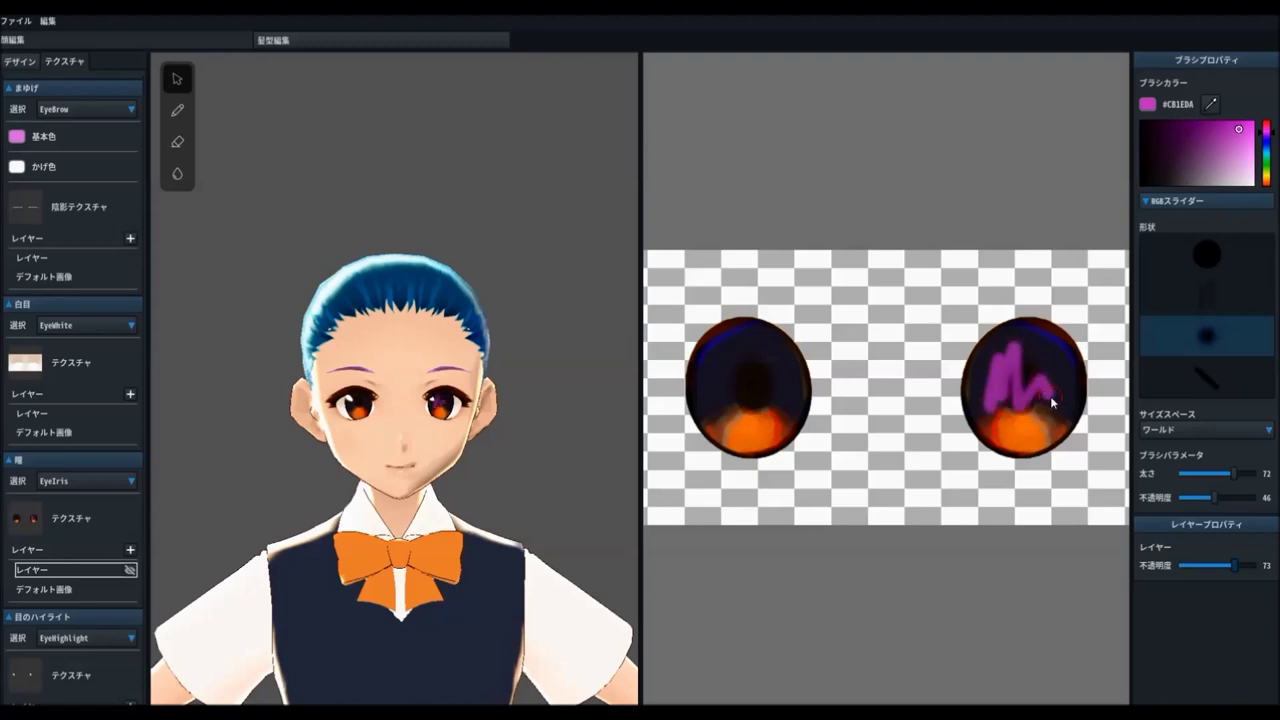
- Undo the magenta zigzag on the right iris and switch to the second, textured brush shape with thickness 54
{"action": "key", "text": "ctrl+z"}
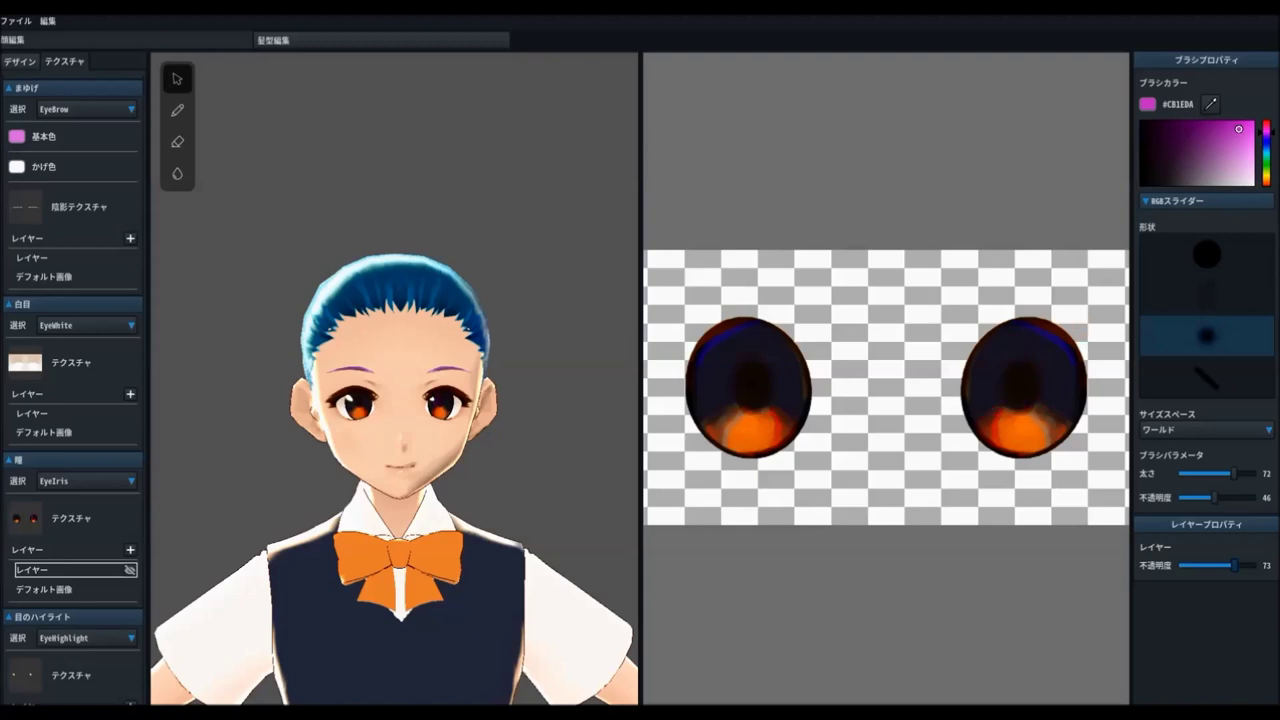
{"action": "left_click", "coordinate": [1207, 295]}
{"action": "mouse_move", "coordinate": [1235, 474]}
{"action": "left_mouse_down"}
{"action": "mouse_move", "coordinate": [1232, 498]}
{"action": "mouse_move", "coordinate": [1182, 500]}
{"action": "left_mouse_up"}
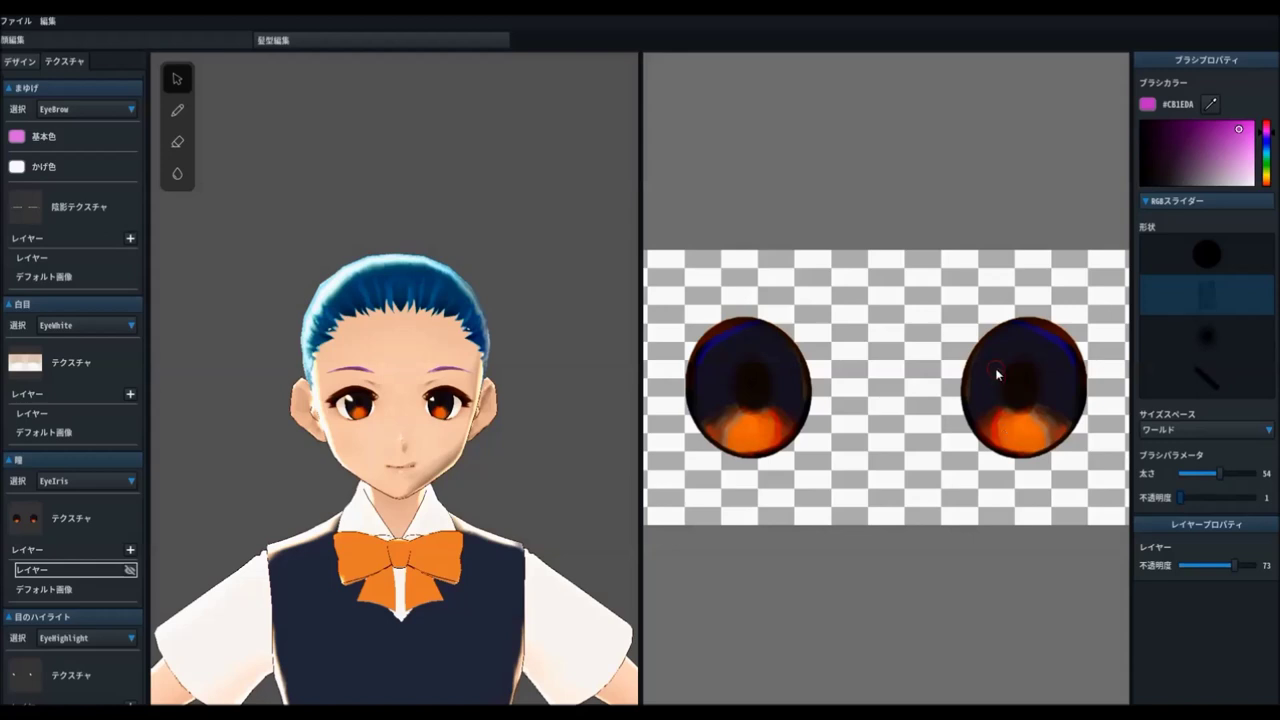
- Try a magenta stroke at brush opacity 100 across the outer edge of the right iris and undo it
{"action": "left_click_drag", "start_coordinate": [1178, 499], "coordinate": [1255, 498]}
{"action": "mouse_move", "coordinate": [922, 368]}
{"action": "left_mouse_down"}
{"action": "mouse_move", "coordinate": [934, 394]}
{"action": "mouse_move", "coordinate": [992, 419]}
{"action": "left_mouse_up"}
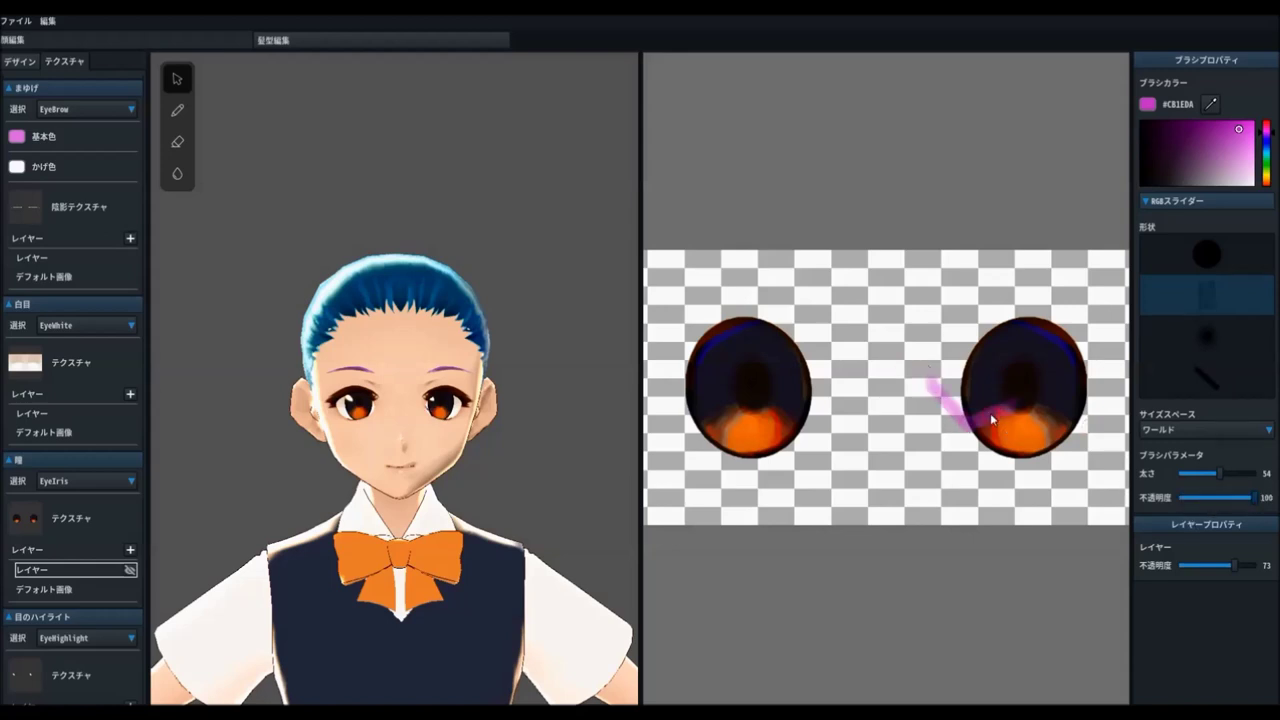
{"action": "key", "text": "ctrl+z"}
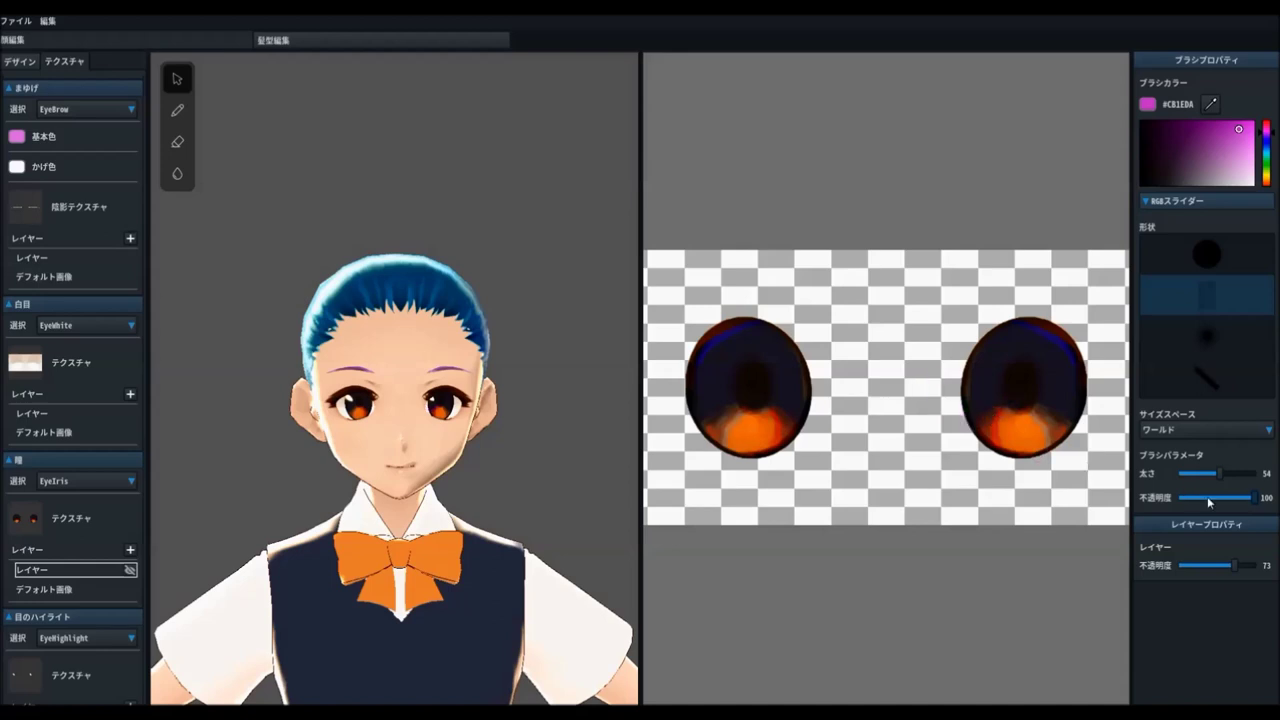
- Set the brush opacity to 63 and paint a magenta arch around the dark pupil of the right iris
{"action": "left_click_drag", "start_coordinate": [1255, 498], "coordinate": [1229, 498]}
{"action": "mouse_move", "coordinate": [994, 376]}
{"action": "left_mouse_down"}
{"action": "mouse_move", "coordinate": [980, 402]}
{"action": "mouse_move", "coordinate": [1005, 355]}
{"action": "mouse_move", "coordinate": [1049, 370]}
{"action": "left_mouse_up"}
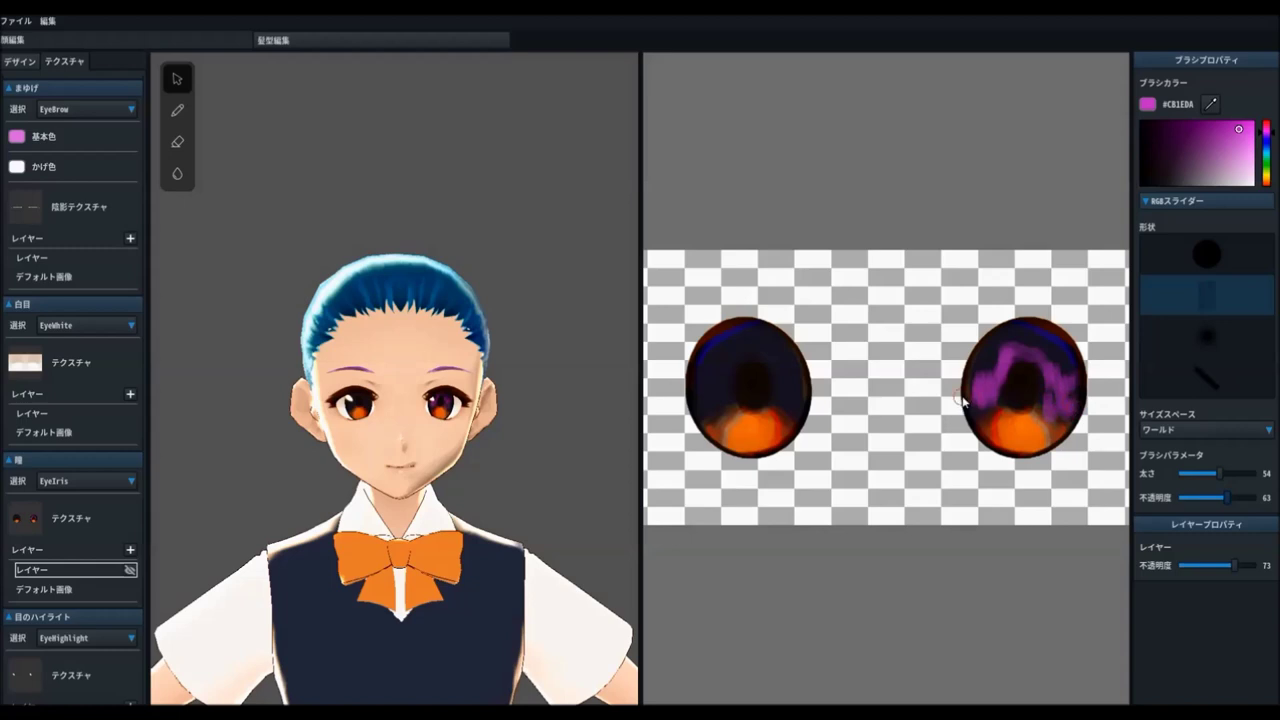
- Set the brush to pale pink #E5ADEA with thickness 100 and paint over the lower orange part of both irises
{"action": "left_click", "coordinate": [1248, 166]}
{"action": "left_click_drag", "start_coordinate": [1248, 166], "coordinate": [1246, 169]}
{"action": "left_click_drag", "start_coordinate": [1215, 478], "coordinate": [1258, 476]}
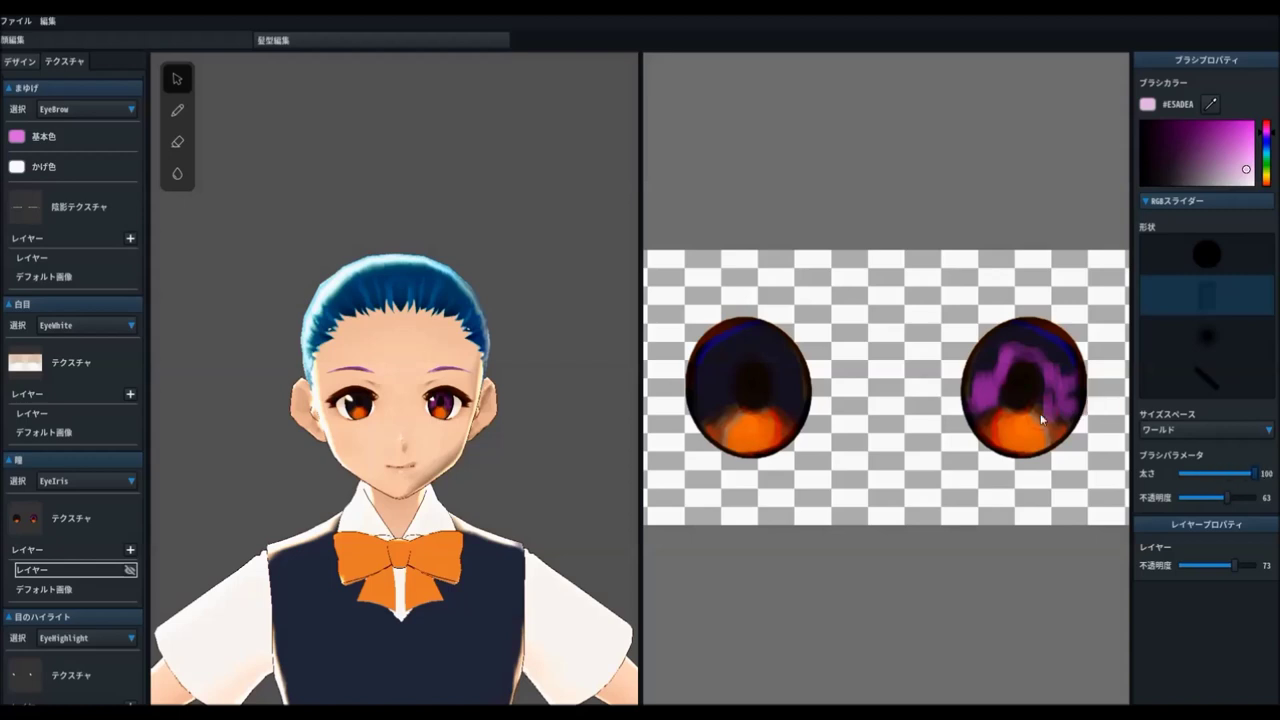
{"action": "mouse_move", "coordinate": [1051, 419]}
{"action": "left_mouse_down"}
{"action": "mouse_move", "coordinate": [1000, 432]}
{"action": "mouse_move", "coordinate": [1067, 362]}
{"action": "left_mouse_up"}
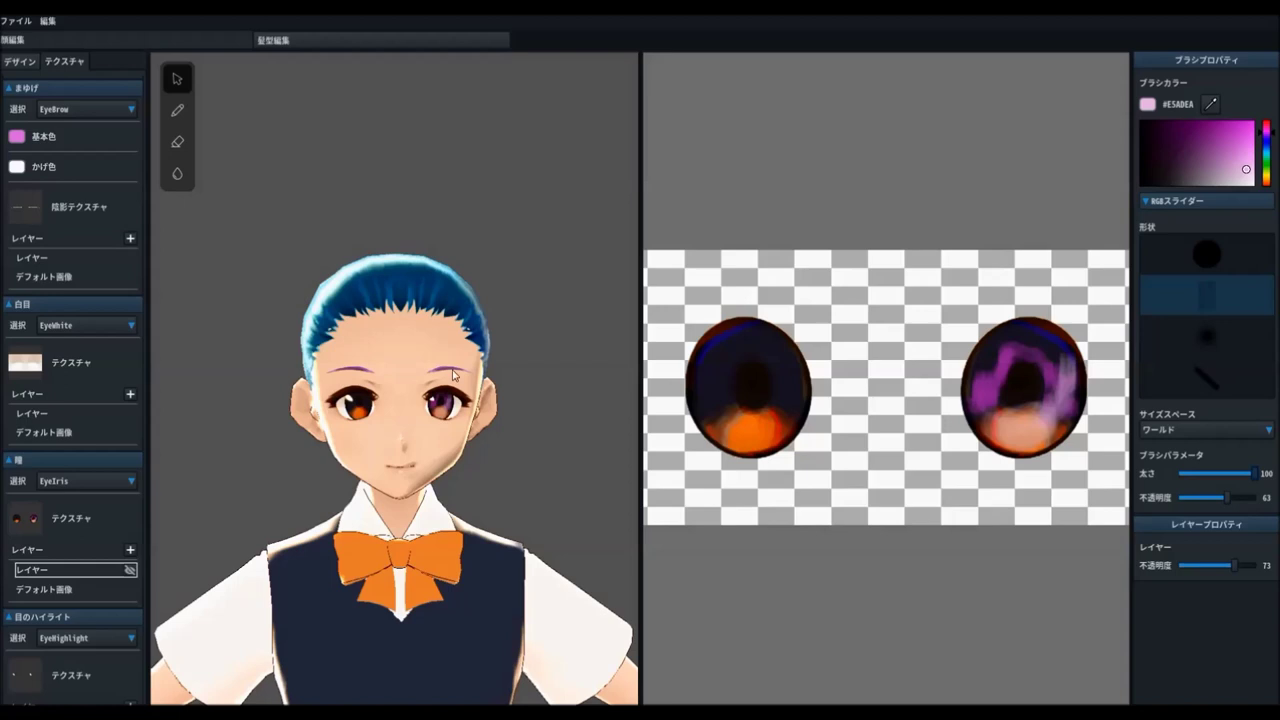
{"action": "scroll", "coordinate": [370, 320], "scroll_direction": "down", "scroll_amount": 1}
{"action": "scroll", "coordinate": [706, 411], "scroll_direction": "up", "scroll_amount": 1}
{"action": "scroll", "coordinate": [750, 415], "scroll_direction": "up", "scroll_amount": 1}
{"action": "scroll", "coordinate": [771, 391], "scroll_direction": "down", "scroll_amount": 1}
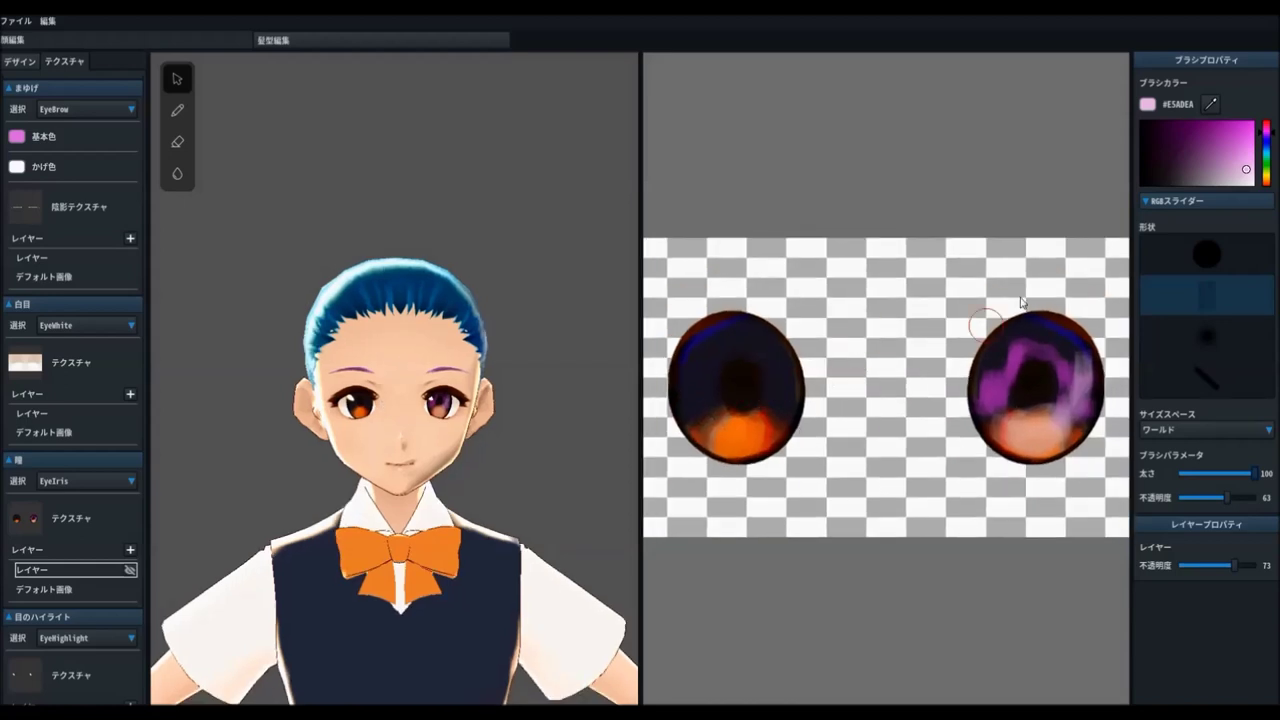
{"action": "mouse_move", "coordinate": [718, 418]}
{"action": "left_mouse_down"}
{"action": "mouse_move", "coordinate": [743, 448]}
{"action": "mouse_move", "coordinate": [766, 417]}
{"action": "mouse_move", "coordinate": [694, 439]}
{"action": "mouse_move", "coordinate": [756, 428]}
{"action": "left_mouse_up"}
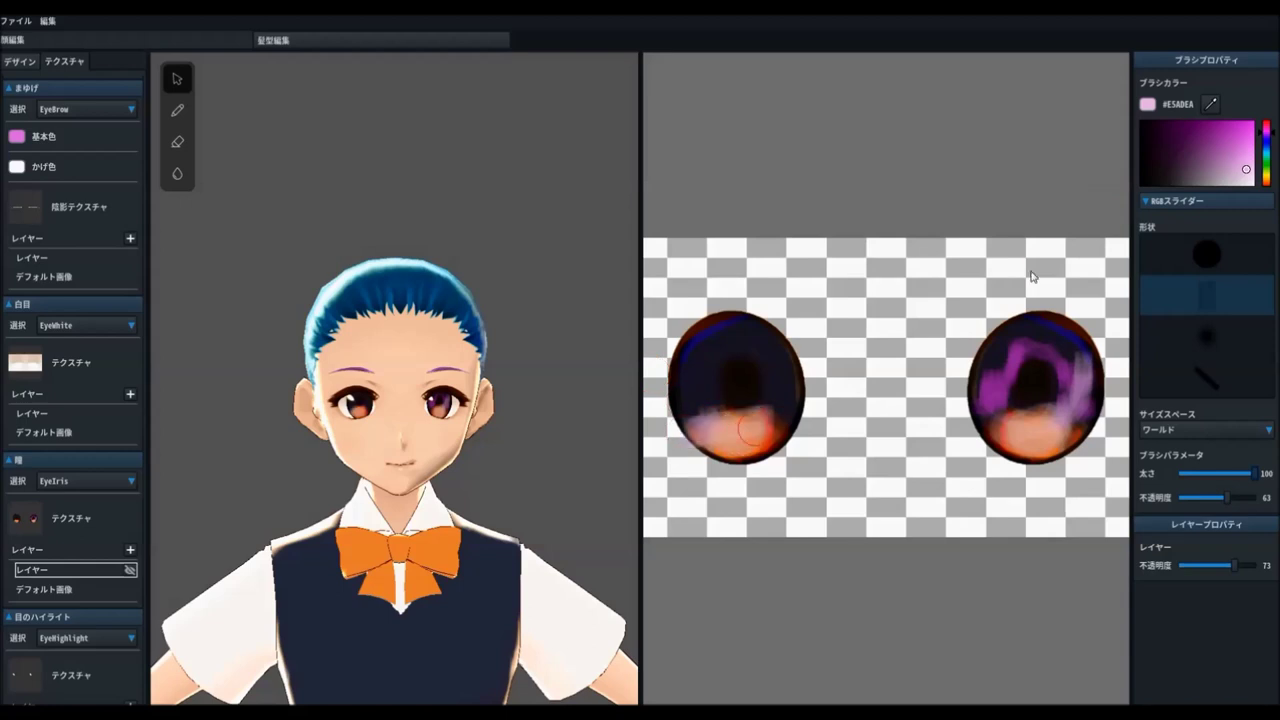
- Pick a saturated magenta brush color and paint over the dark upper area of the left iris
{"action": "left_click_drag", "start_coordinate": [1241, 136], "coordinate": [1257, 125]}
{"action": "mouse_move", "coordinate": [662, 352]}
{"action": "left_mouse_down"}
{"action": "mouse_move", "coordinate": [686, 400]}
{"action": "mouse_move", "coordinate": [742, 347]}
{"action": "left_mouse_up"}
{"action": "left_click_drag", "start_coordinate": [768, 394], "coordinate": [778, 362]}
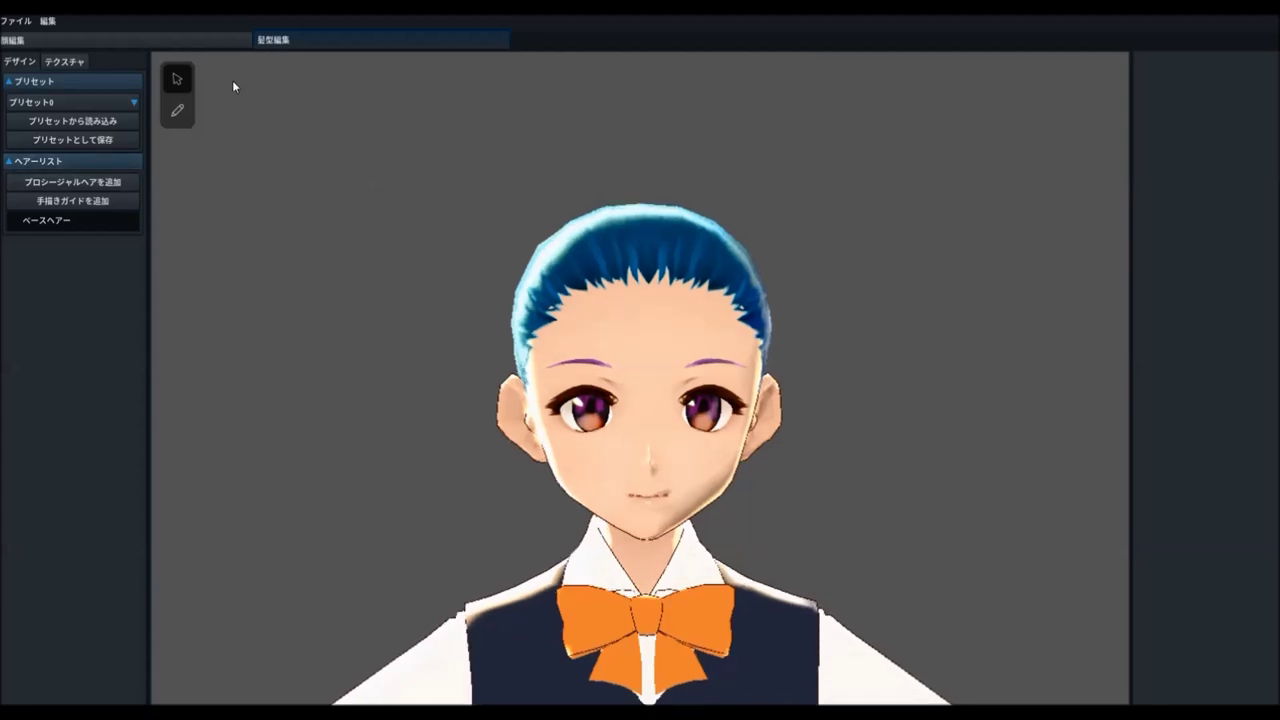
- Activate the hair drawing tool, add two freehand hair groups to the hair list and select the first one
{"action": "left_click", "coordinate": [179, 112]}
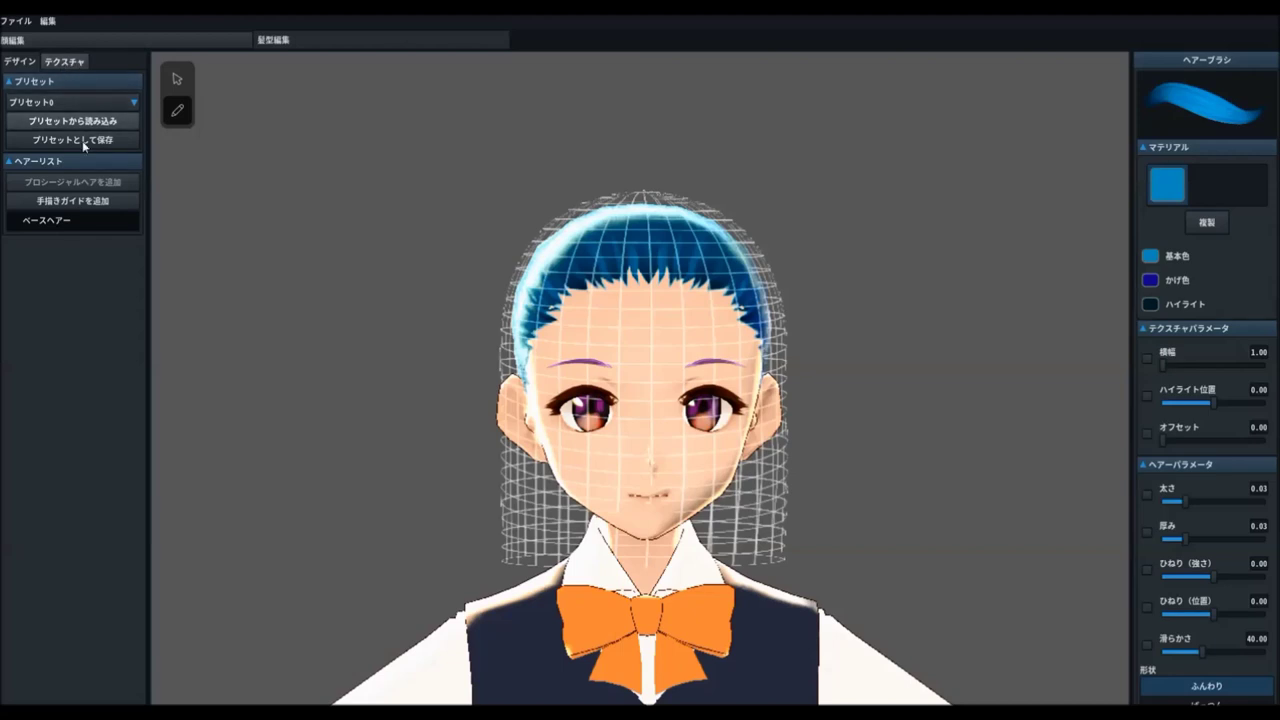
{"action": "left_click", "coordinate": [86, 203]}
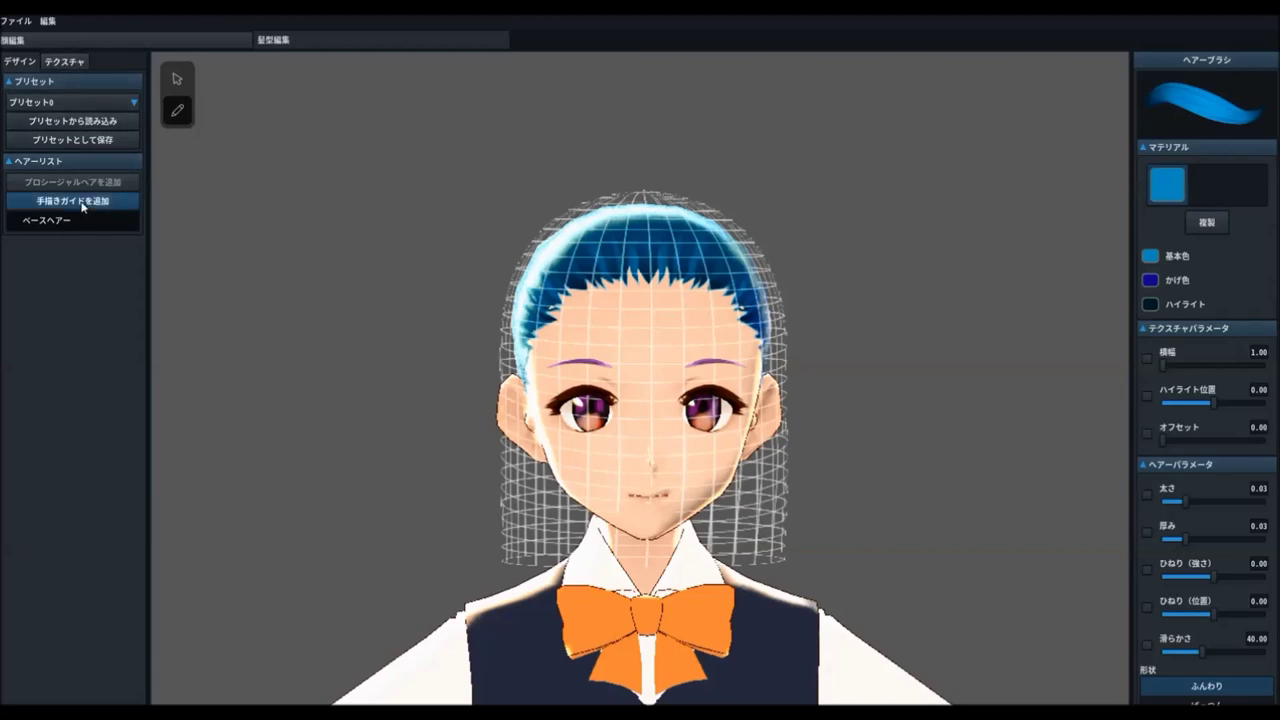
{"action": "left_click", "coordinate": [112, 200]}
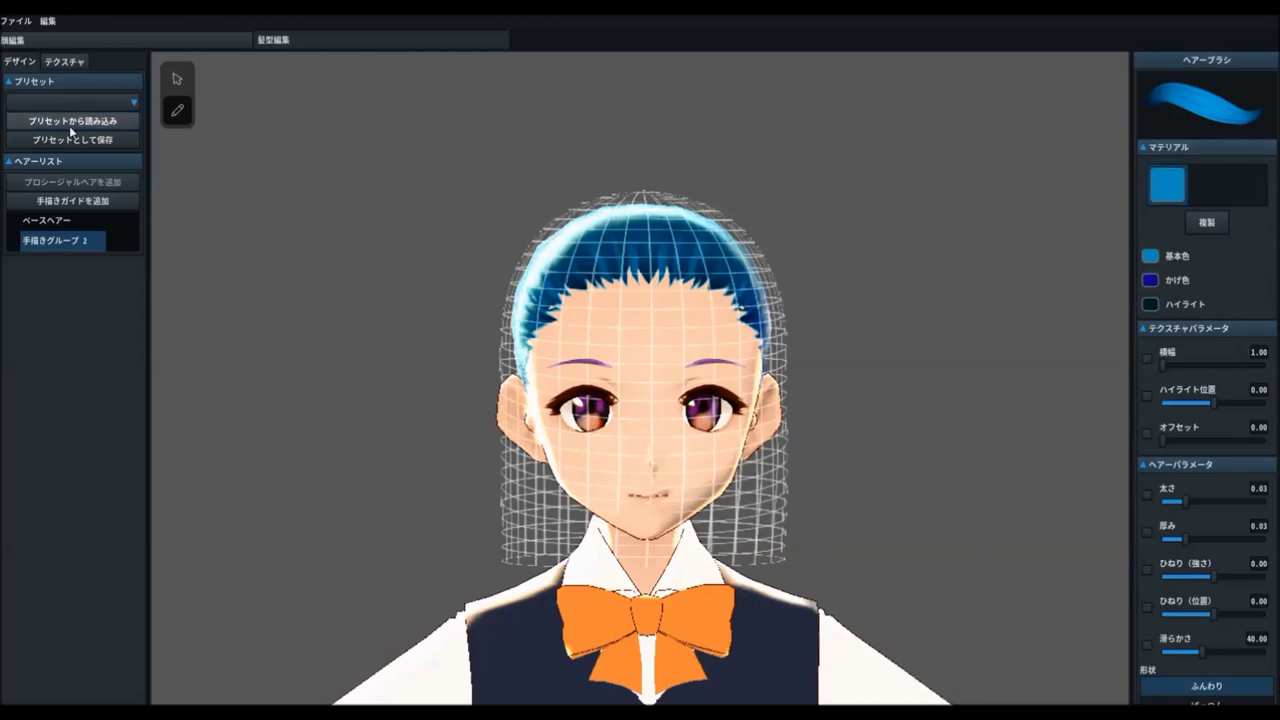
{"action": "left_click", "coordinate": [100, 201]}
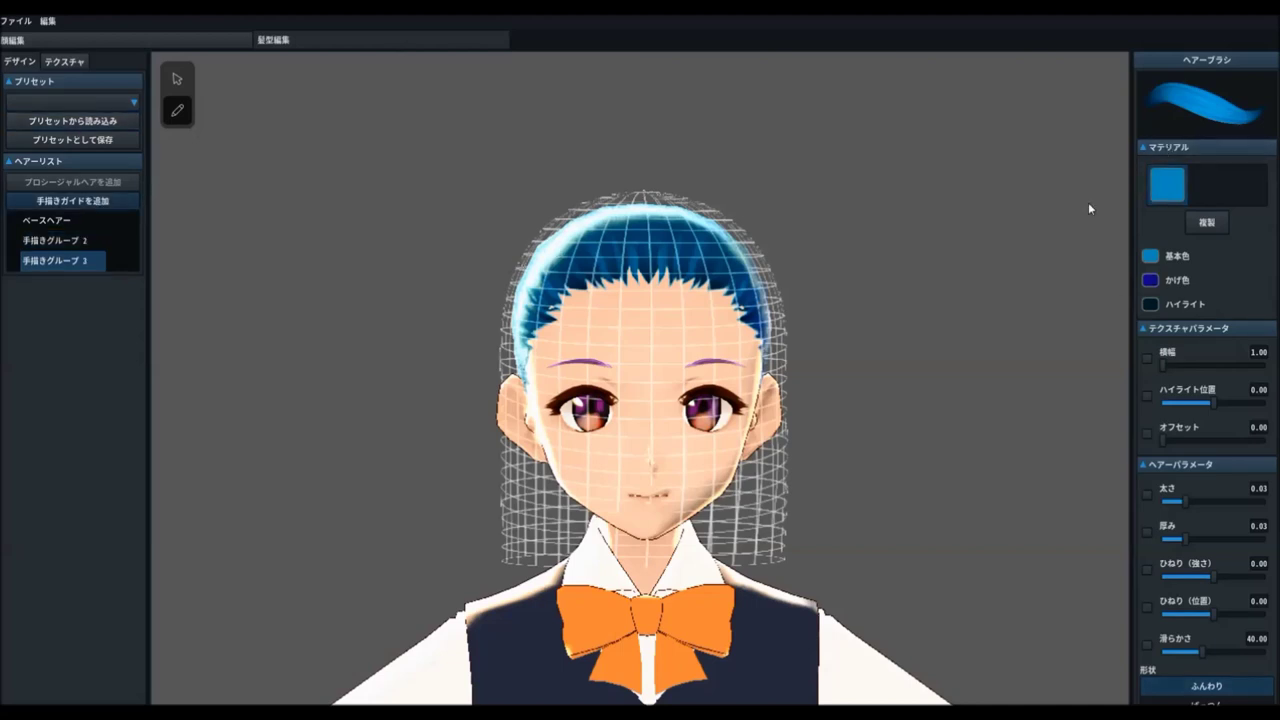
{"action": "left_click", "coordinate": [60, 220]}
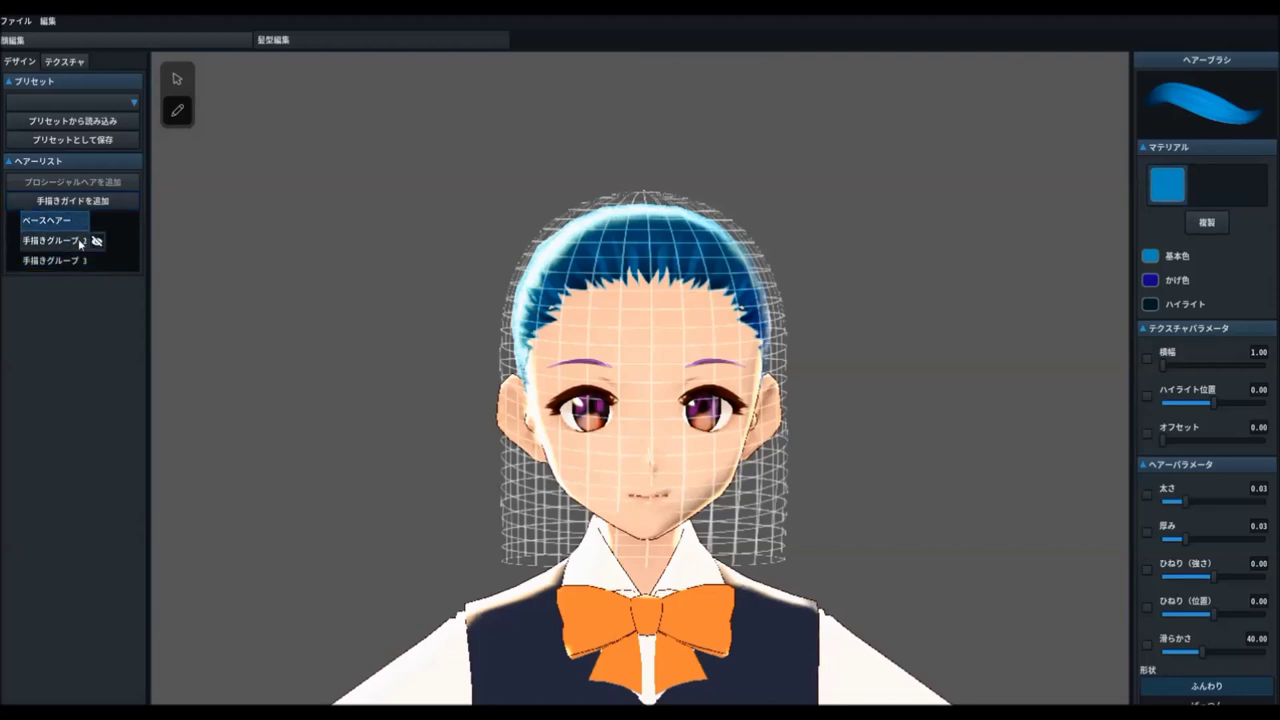
{"action": "left_click", "coordinate": [76, 247]}
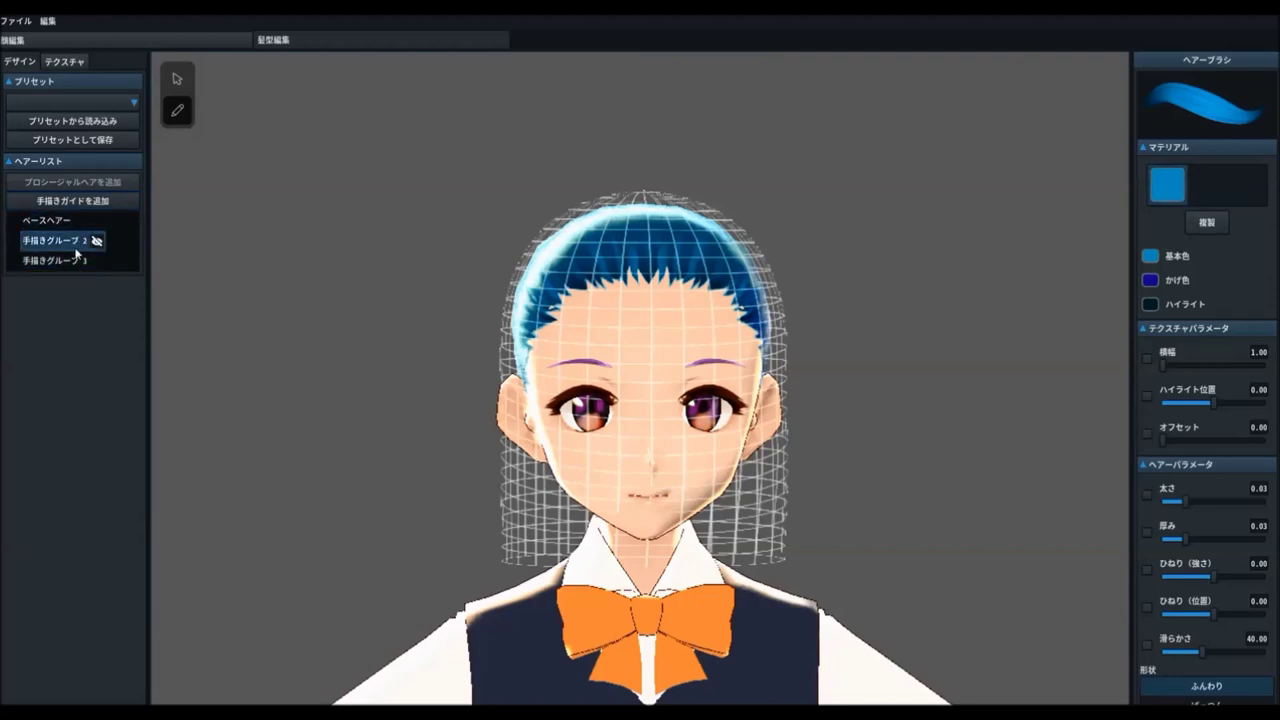
- Set the hair material's base color to pink and its shade color to purple
{"action": "left_click", "coordinate": [1151, 258]}
{"action": "left_click_drag", "start_coordinate": [1126, 297], "coordinate": [1115, 304]}
{"action": "left_click", "coordinate": [1224, 275]}
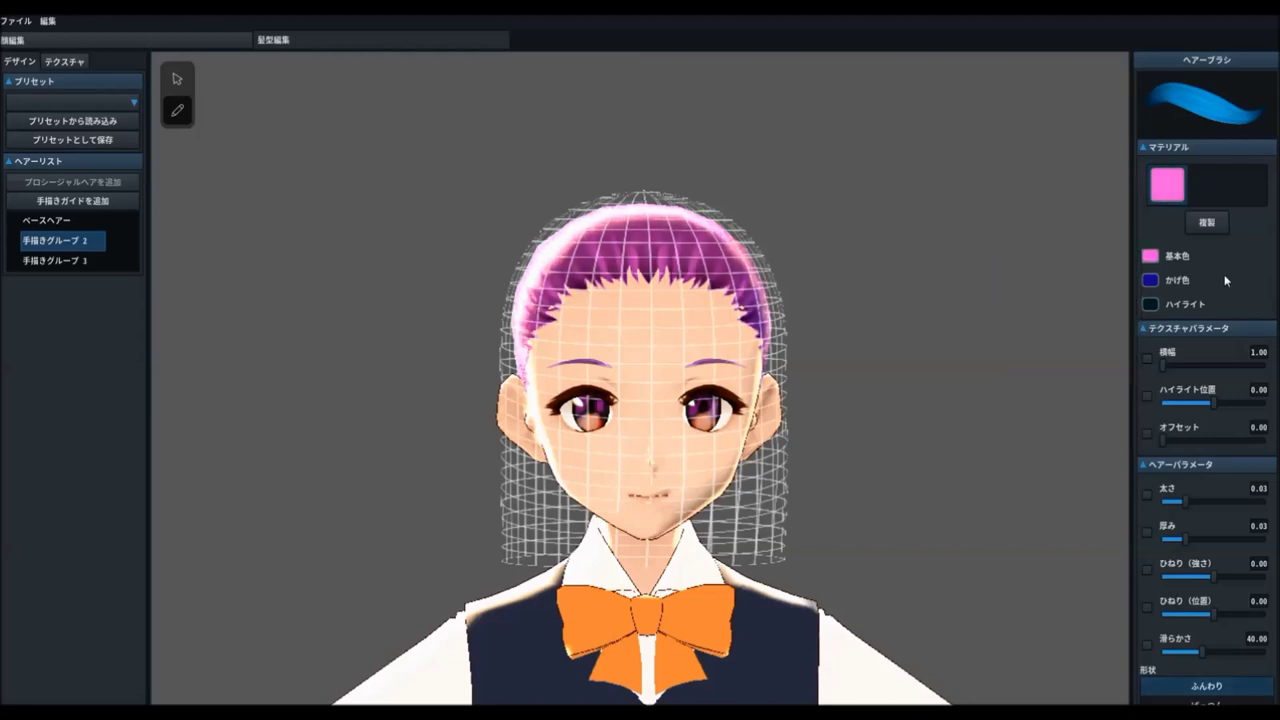
{"action": "left_click", "coordinate": [1151, 281]}
{"action": "left_click", "coordinate": [1118, 347]}
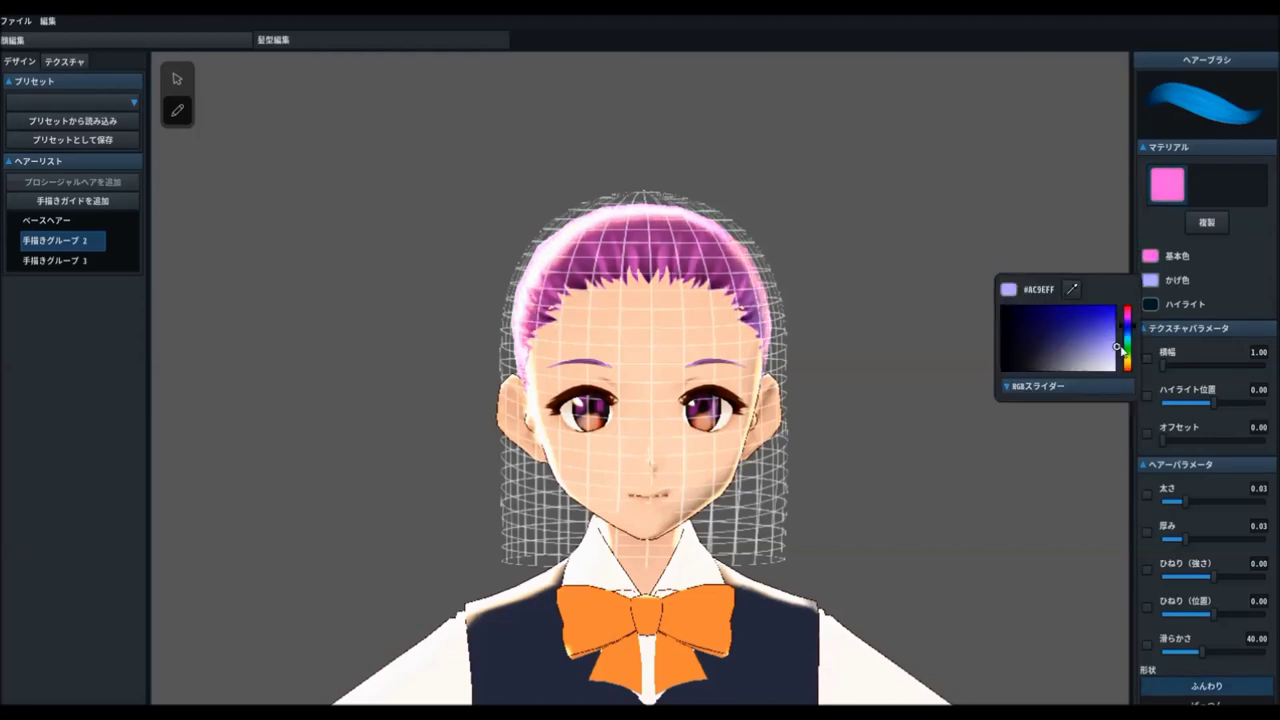
{"action": "mouse_move", "coordinate": [1130, 329]}
{"action": "left_mouse_down"}
{"action": "mouse_move", "coordinate": [1061, 338]}
{"action": "mouse_move", "coordinate": [1085, 305]}
{"action": "mouse_move", "coordinate": [1077, 313]}
{"action": "mouse_move", "coordinate": [1105, 332]}
{"action": "mouse_move", "coordinate": [1048, 363]}
{"action": "mouse_move", "coordinate": [1128, 361]}
{"action": "mouse_move", "coordinate": [1128, 395]}
{"action": "left_mouse_up"}
- Set the hair material's highlight color to red #F70000
{"action": "left_click", "coordinate": [1160, 306]}
{"action": "left_click", "coordinate": [1128, 386]}
{"action": "left_click_drag", "start_coordinate": [1100, 350], "coordinate": [1120, 327]}
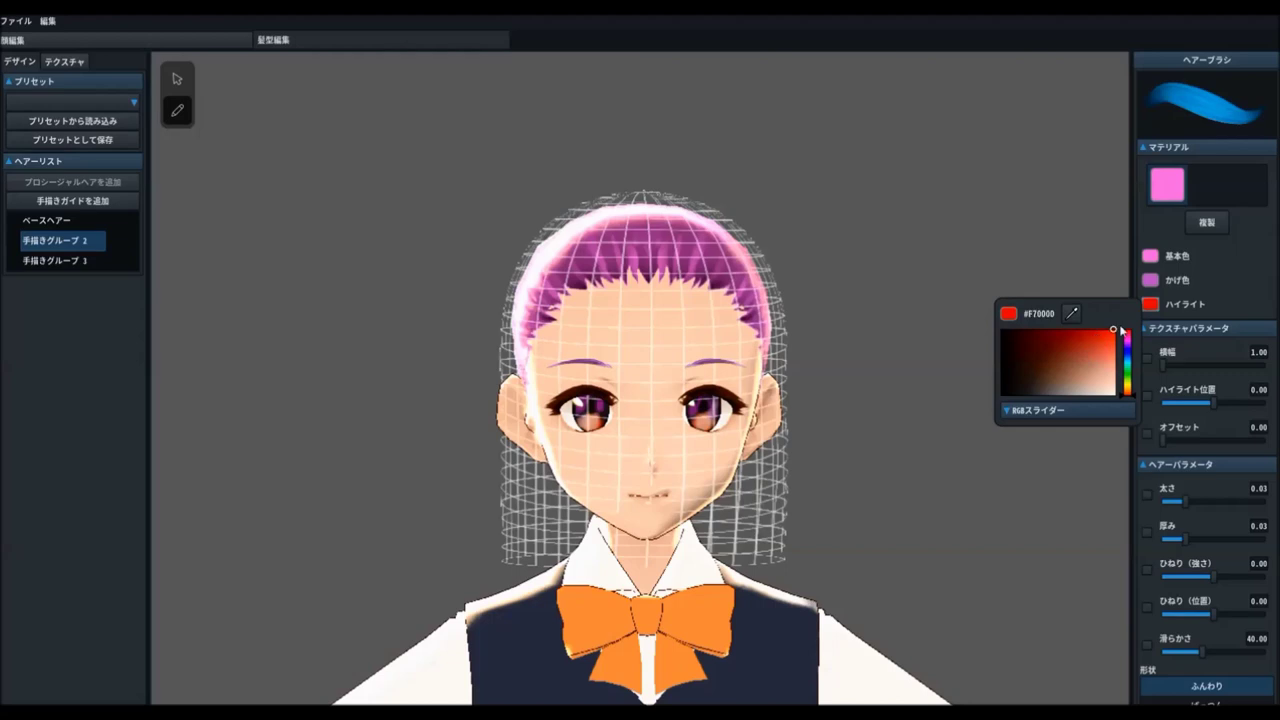
{"action": "left_click", "coordinate": [1234, 279]}
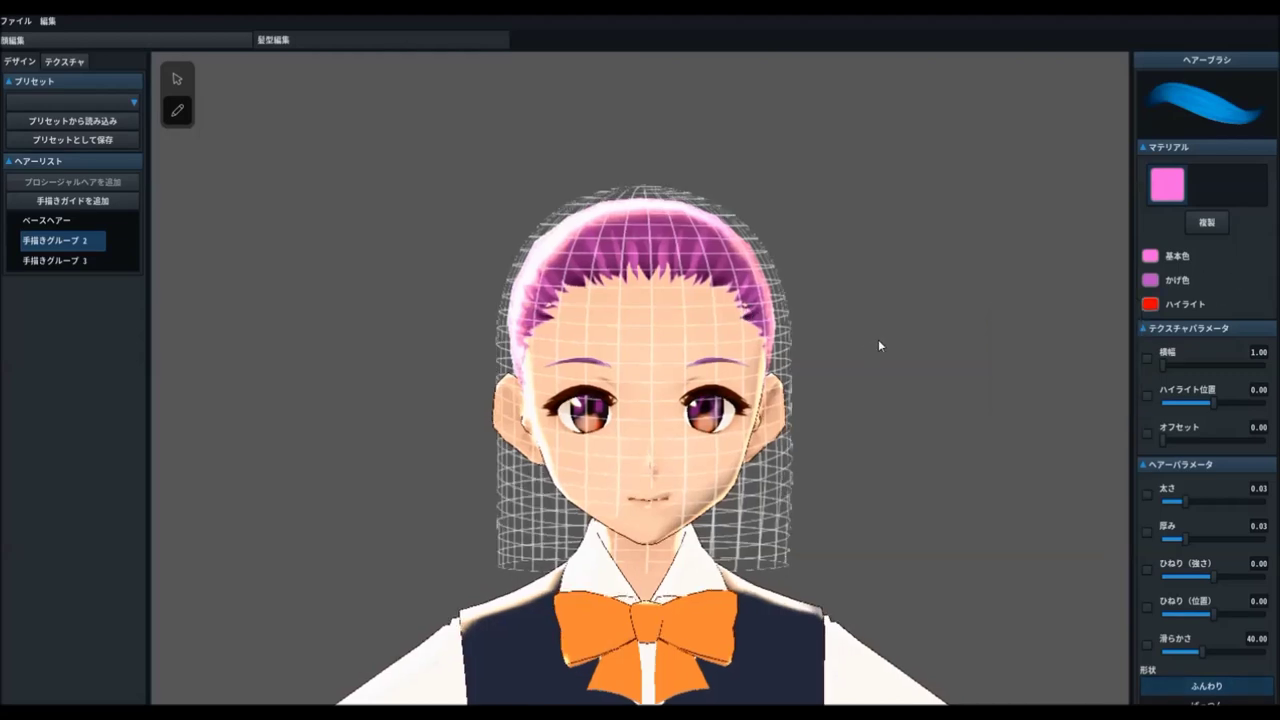
- Enable the texture width (横幅) at 1.00 and draw a bang strand of thickness 0.03 from the hairline across the forehead
{"action": "left_click", "coordinate": [1164, 366]}
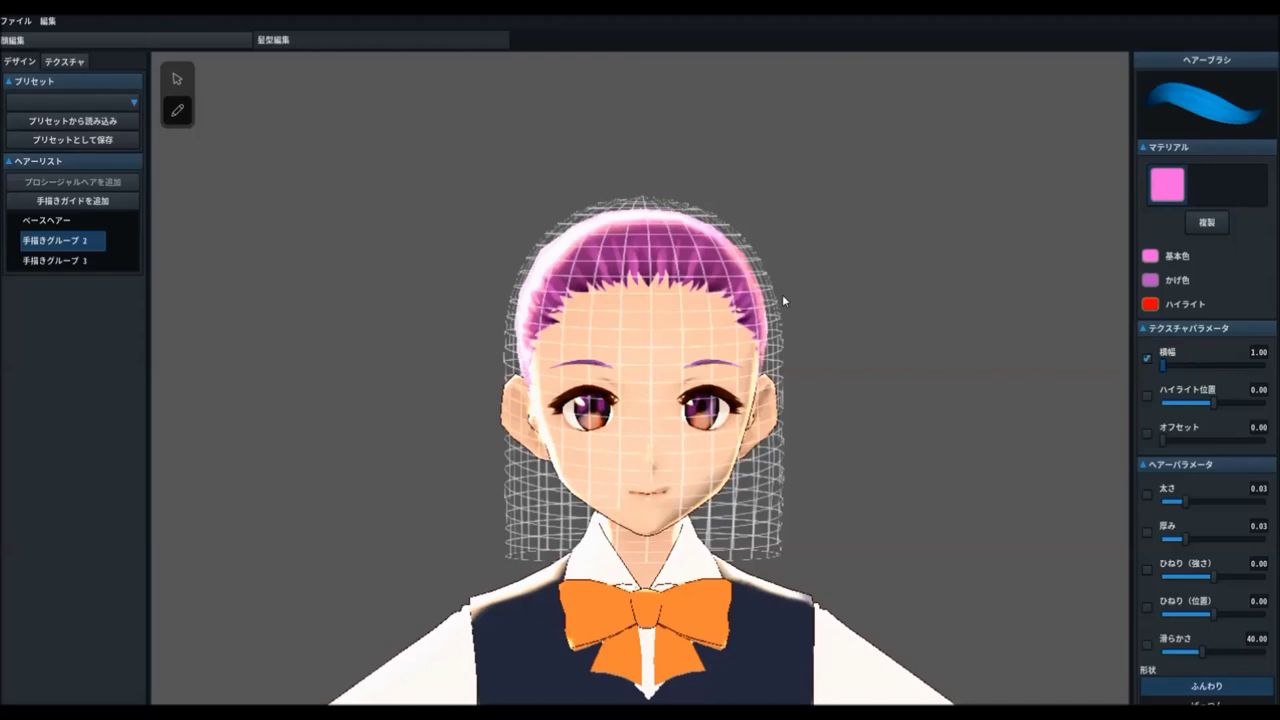
{"action": "right_click_drag", "start_coordinate": [588, 330], "coordinate": [703, 323]}
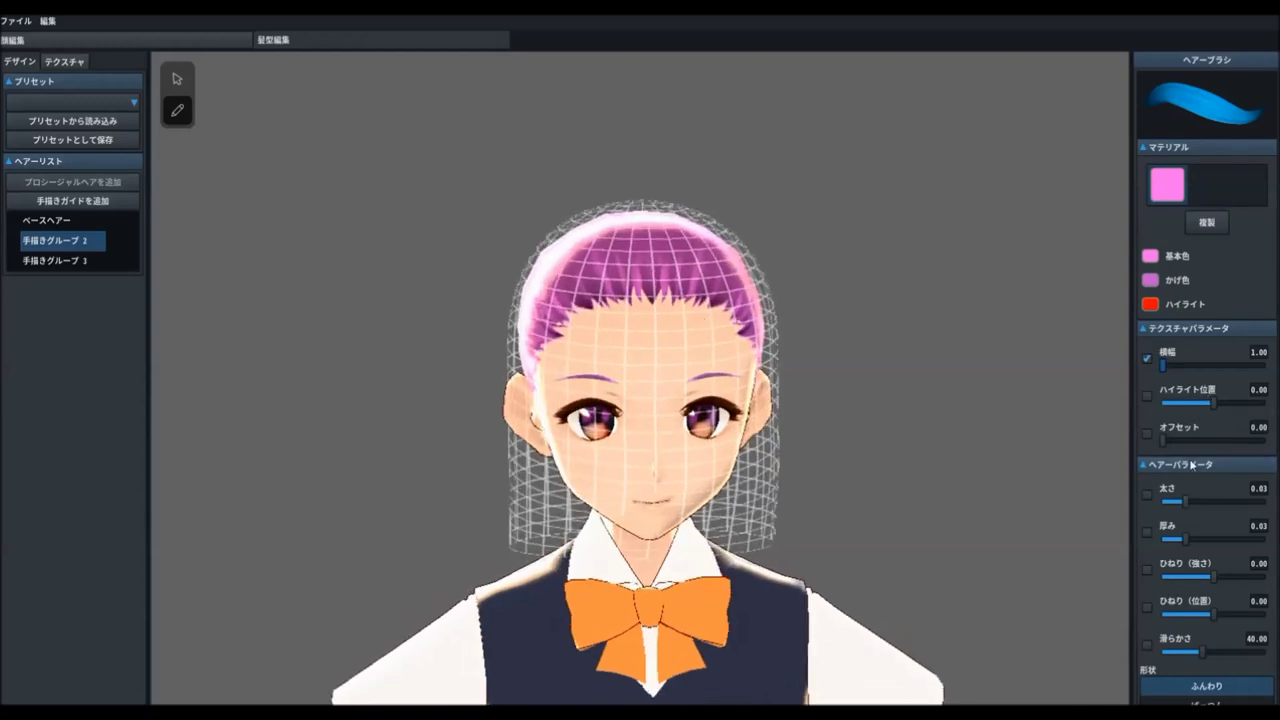
{"action": "mouse_move", "coordinate": [1189, 504]}
{"action": "left_mouse_down"}
{"action": "mouse_move", "coordinate": [1215, 505]}
{"action": "mouse_move", "coordinate": [1189, 505]}
{"action": "left_mouse_up"}
{"action": "mouse_move", "coordinate": [588, 270]}
{"action": "left_mouse_down"}
{"action": "mouse_move", "coordinate": [607, 328]}
{"action": "mouse_move", "coordinate": [685, 362]}
{"action": "left_mouse_up"}
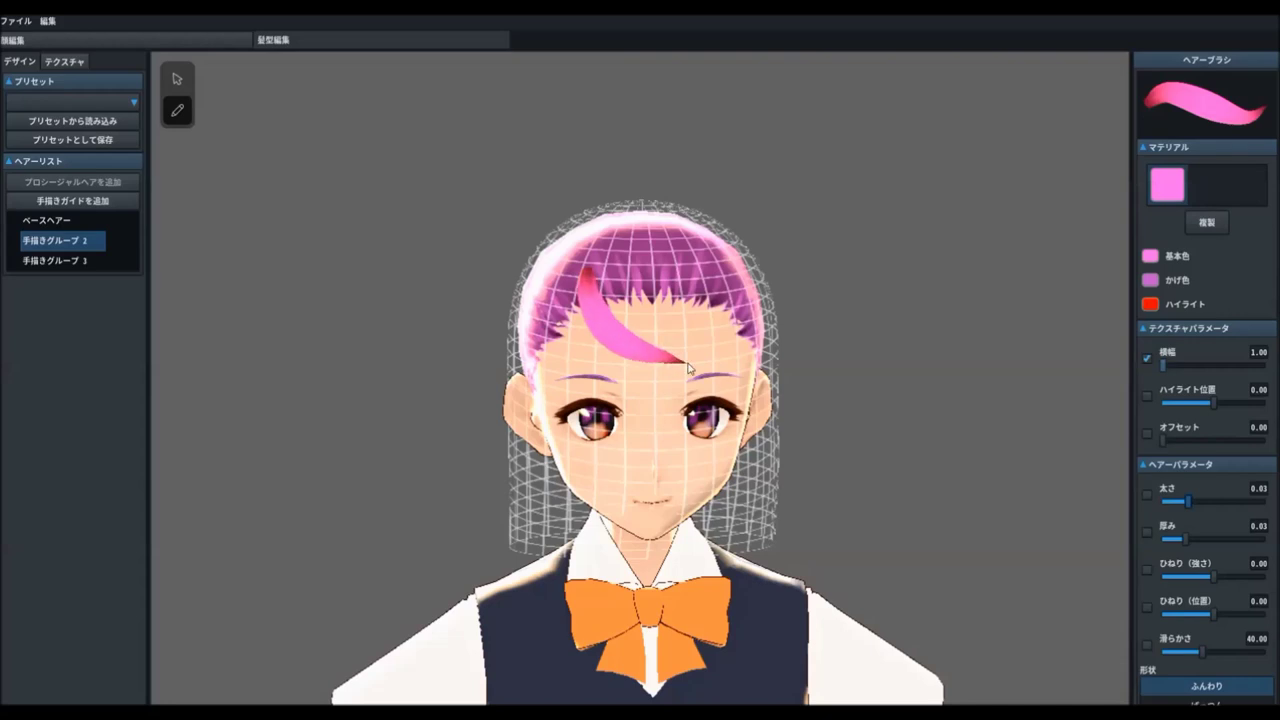
- Draw two more bang strands, one with thickness (太さ) 0.05 and one with thickness 0.03 and depth (厚み) 0.01
{"action": "left_click_drag", "start_coordinate": [1189, 503], "coordinate": [1208, 503]}
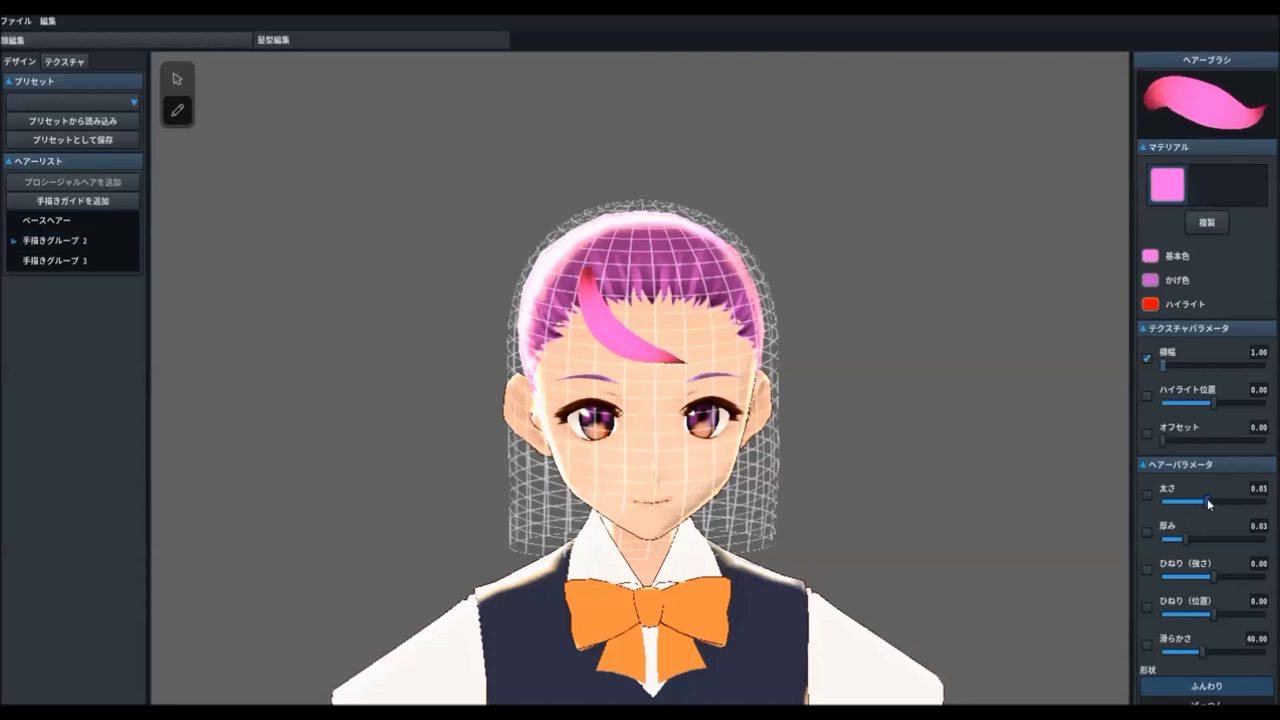
{"action": "mouse_move", "coordinate": [621, 266]}
{"action": "left_mouse_down"}
{"action": "mouse_move", "coordinate": [650, 335]}
{"action": "mouse_move", "coordinate": [714, 388]}
{"action": "left_mouse_up"}
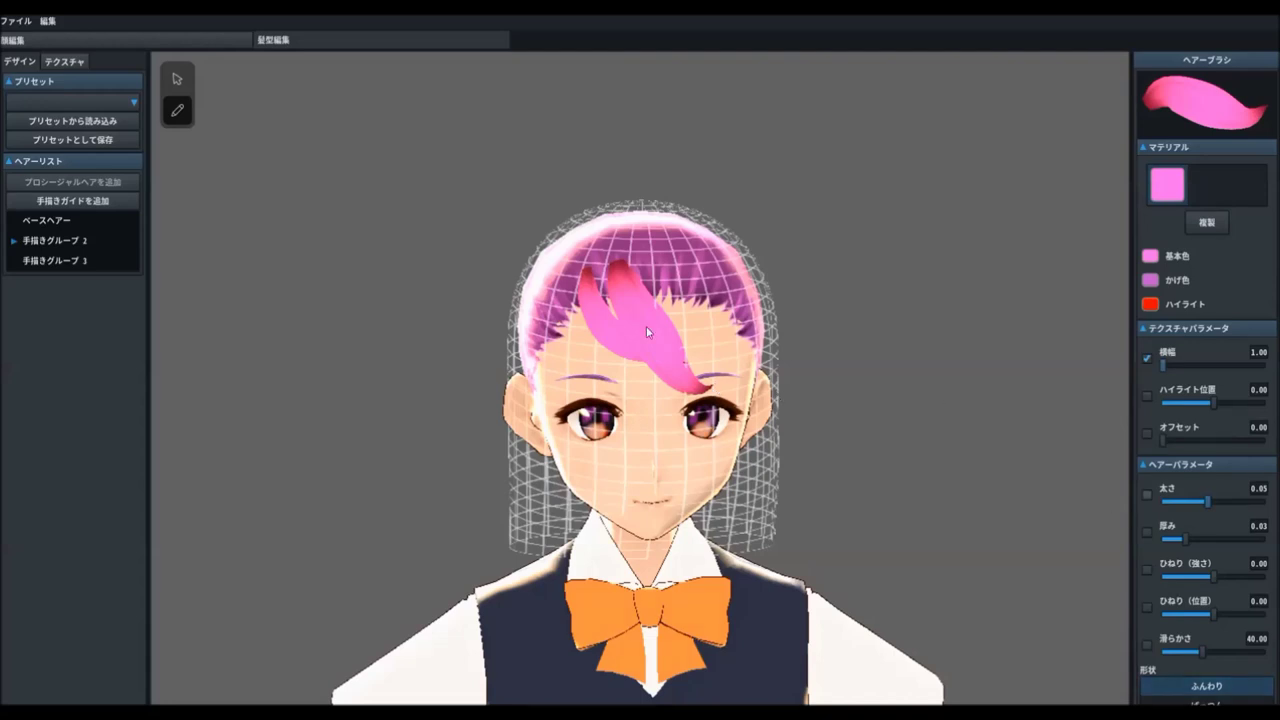
{"action": "mouse_move", "coordinate": [1208, 501]}
{"action": "left_mouse_down"}
{"action": "mouse_move", "coordinate": [1183, 502]}
{"action": "mouse_move", "coordinate": [1250, 540]}
{"action": "mouse_move", "coordinate": [1139, 544]}
{"action": "left_mouse_up"}
{"action": "left_click_drag", "start_coordinate": [588, 272], "coordinate": [635, 342]}
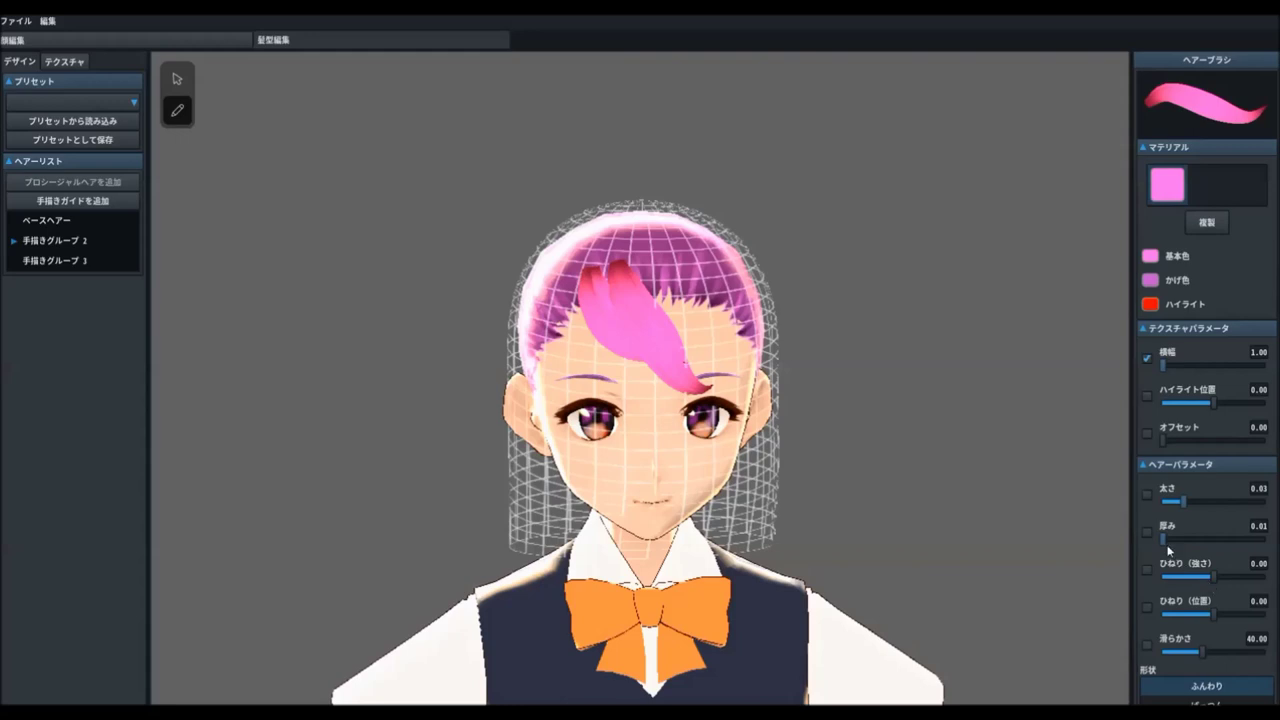
- Set the twist strength (ひねり強さ) to -1.34 and draw a long twisted strand down each side of the face
{"action": "left_click_drag", "start_coordinate": [1212, 577], "coordinate": [1201, 583]}
{"action": "mouse_move", "coordinate": [533, 322]}
{"action": "left_mouse_down"}
{"action": "mouse_move", "coordinate": [556, 535]}
{"action": "mouse_move", "coordinate": [524, 597]}
{"action": "left_mouse_up"}
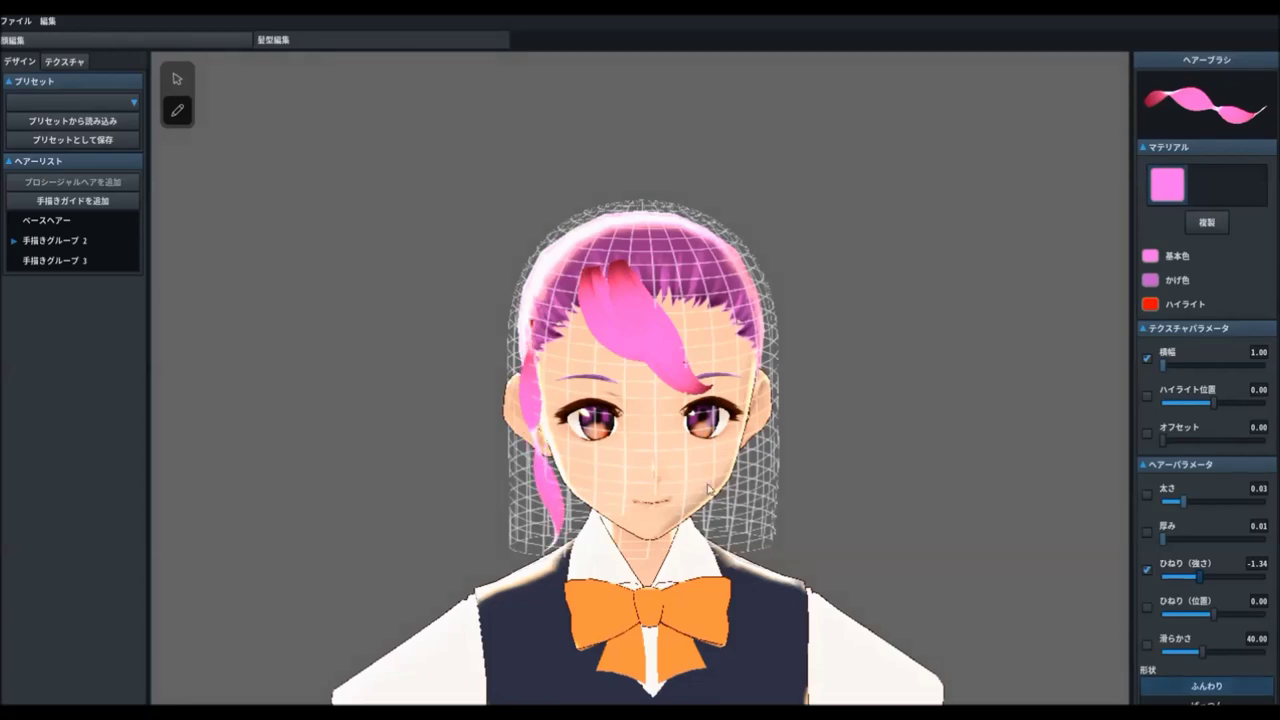
{"action": "right_click_drag", "start_coordinate": [719, 515], "coordinate": [587, 500]}
{"action": "right_click_drag", "start_coordinate": [749, 388], "coordinate": [755, 388]}
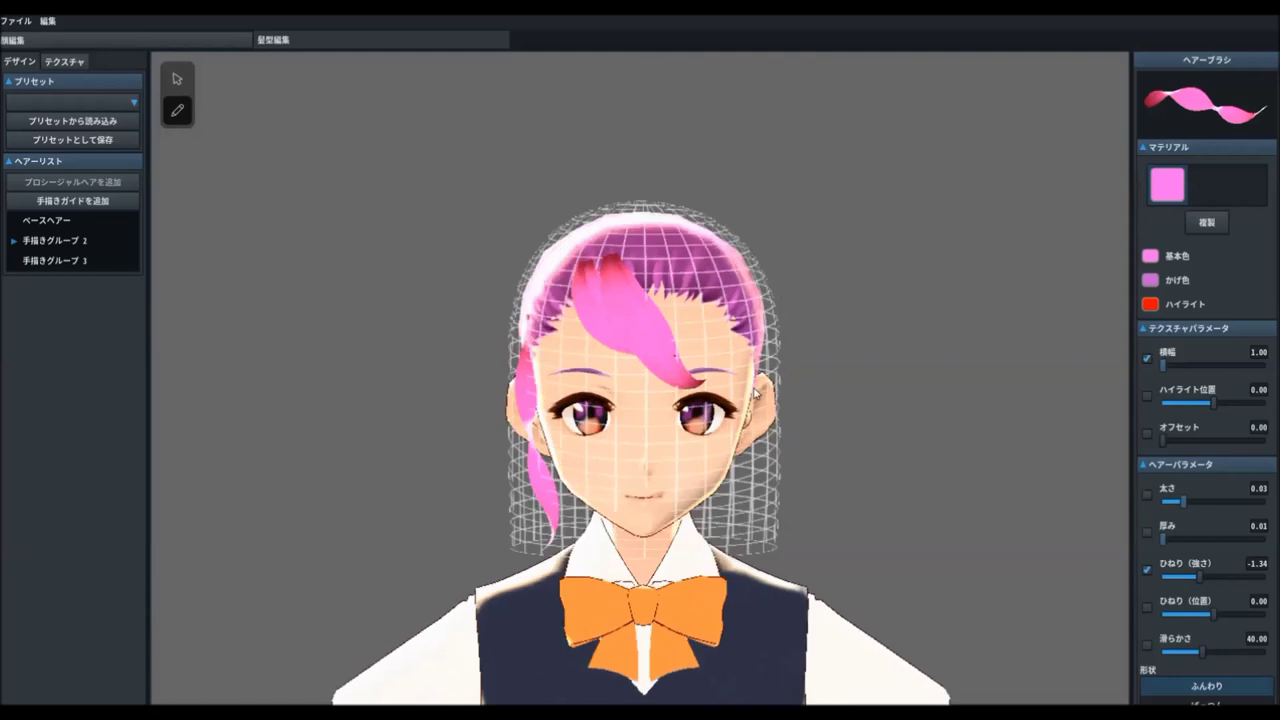
{"action": "mouse_move", "coordinate": [746, 329]}
{"action": "left_mouse_down"}
{"action": "mouse_move", "coordinate": [760, 391]}
{"action": "mouse_move", "coordinate": [754, 549]}
{"action": "left_mouse_up"}
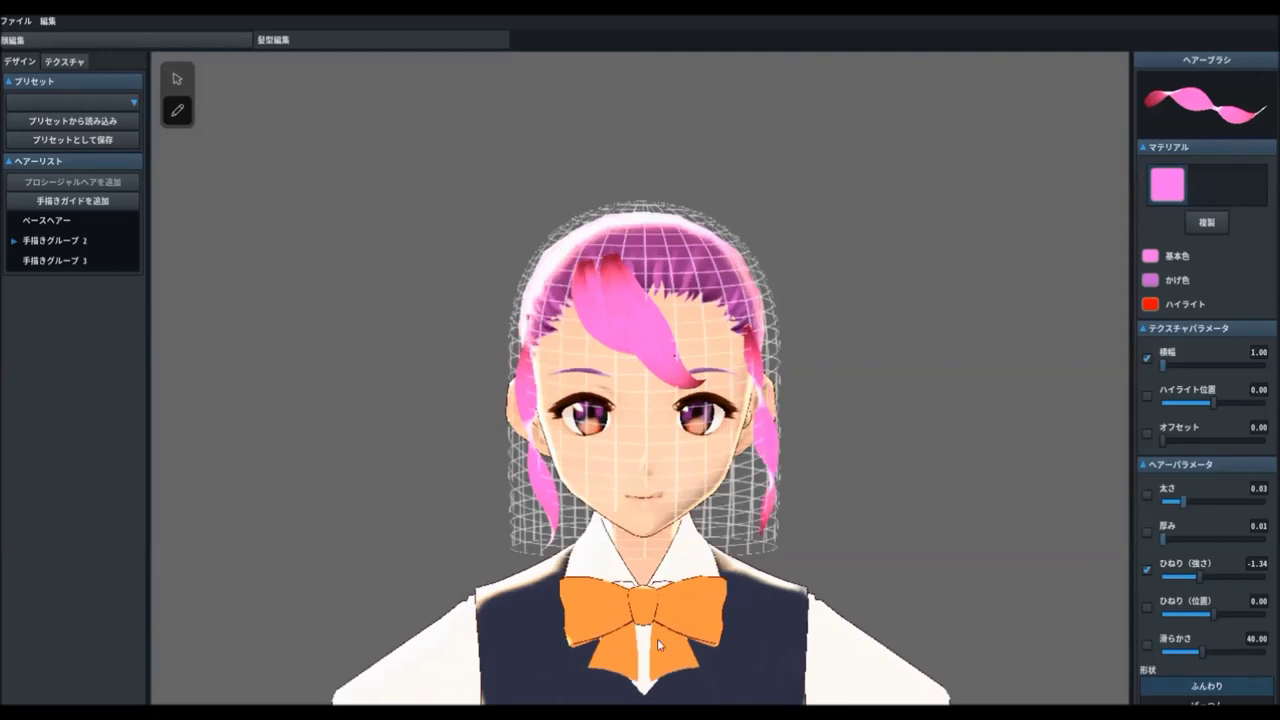
- Turn off the twist strength, try a twist position (ひねり位置) of 0.20 and turn that off as well
{"action": "left_click", "coordinate": [1148, 570]}
{"action": "left_click", "coordinate": [1147, 607]}
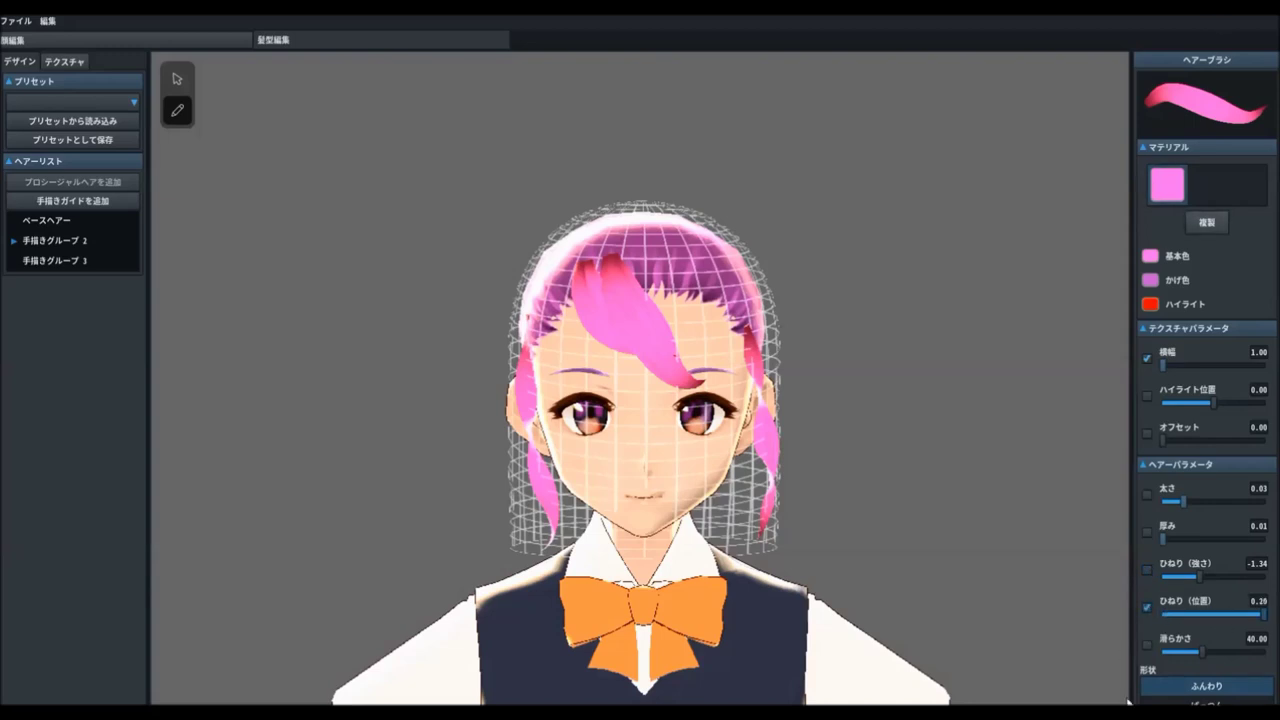
{"action": "left_click", "coordinate": [1147, 607]}
- Try a long strand at the side of the head with smoothness (滑らかさ) 1.00, then turn that setting off and undo the strand
{"action": "left_click", "coordinate": [1148, 645]}
{"action": "mouse_move", "coordinate": [1198, 655]}
{"action": "left_mouse_down"}
{"action": "mouse_move", "coordinate": [1262, 655]}
{"action": "mouse_move", "coordinate": [1110, 665]}
{"action": "left_mouse_up"}
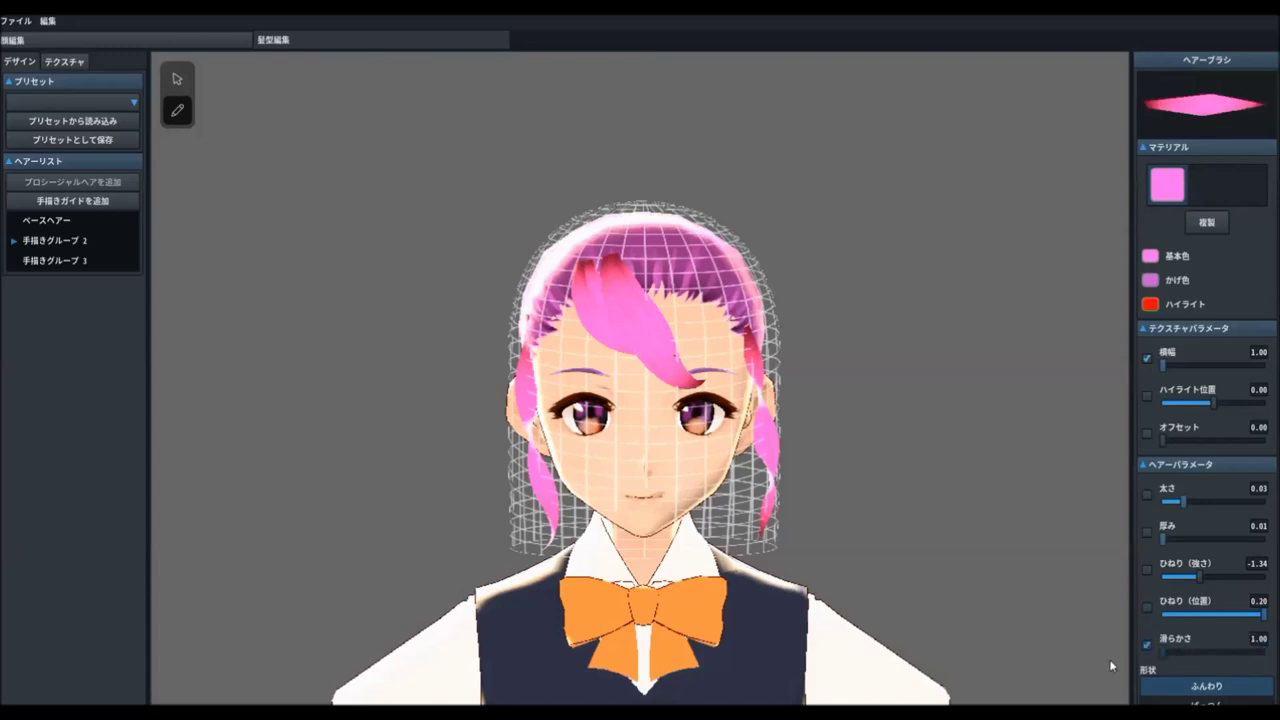
{"action": "right_click_drag", "start_coordinate": [589, 298], "coordinate": [621, 298]}
{"action": "left_click_drag", "start_coordinate": [565, 303], "coordinate": [572, 560]}
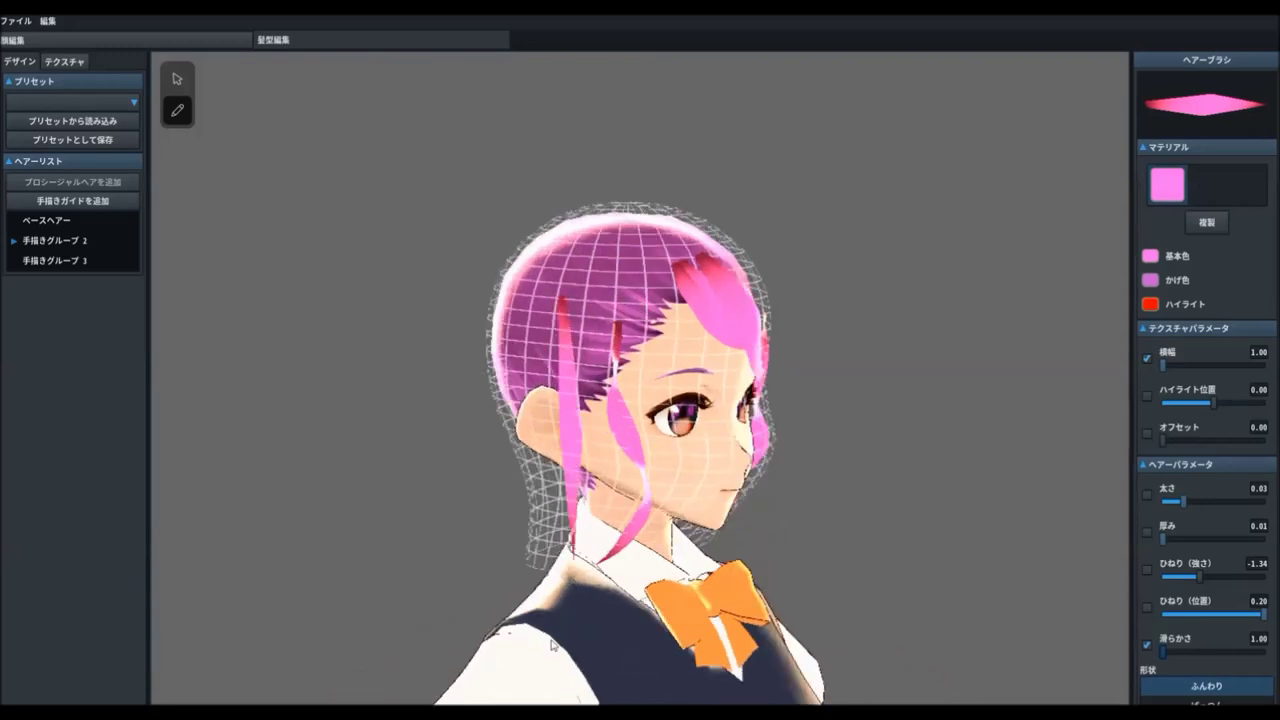
{"action": "right_click_drag", "start_coordinate": [862, 418], "coordinate": [837, 432]}
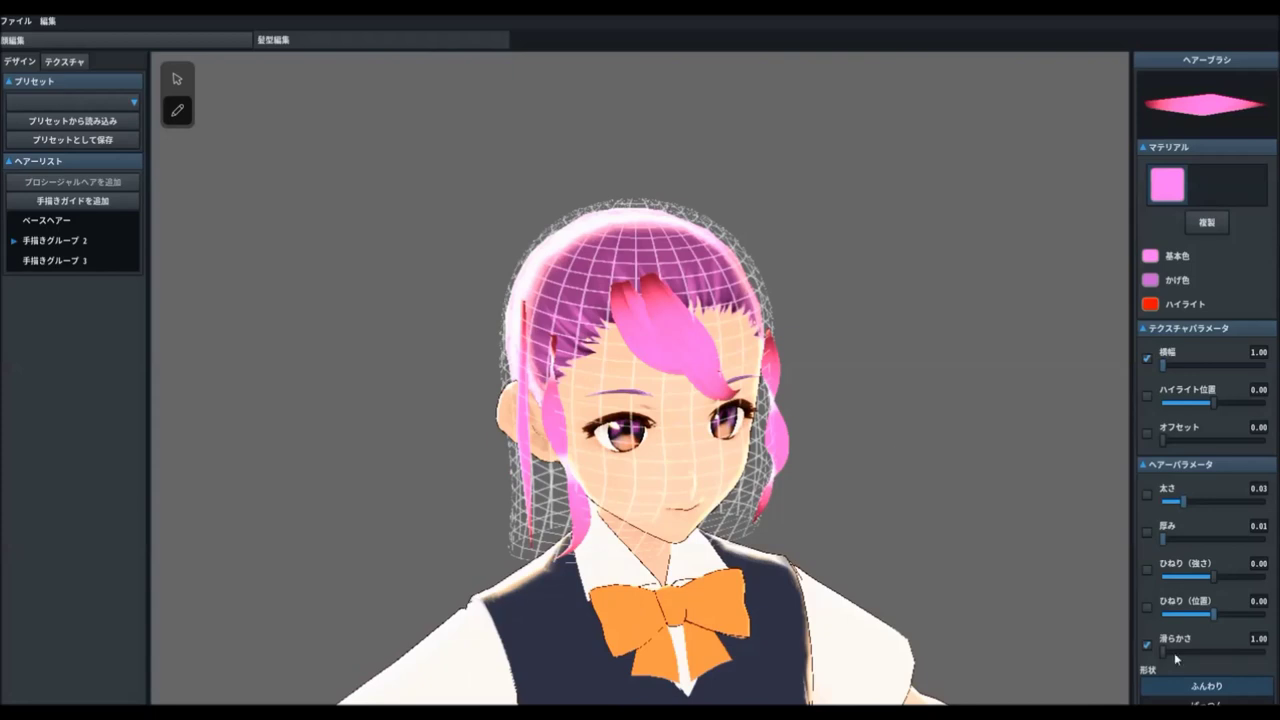
{"action": "left_click", "coordinate": [1149, 644]}
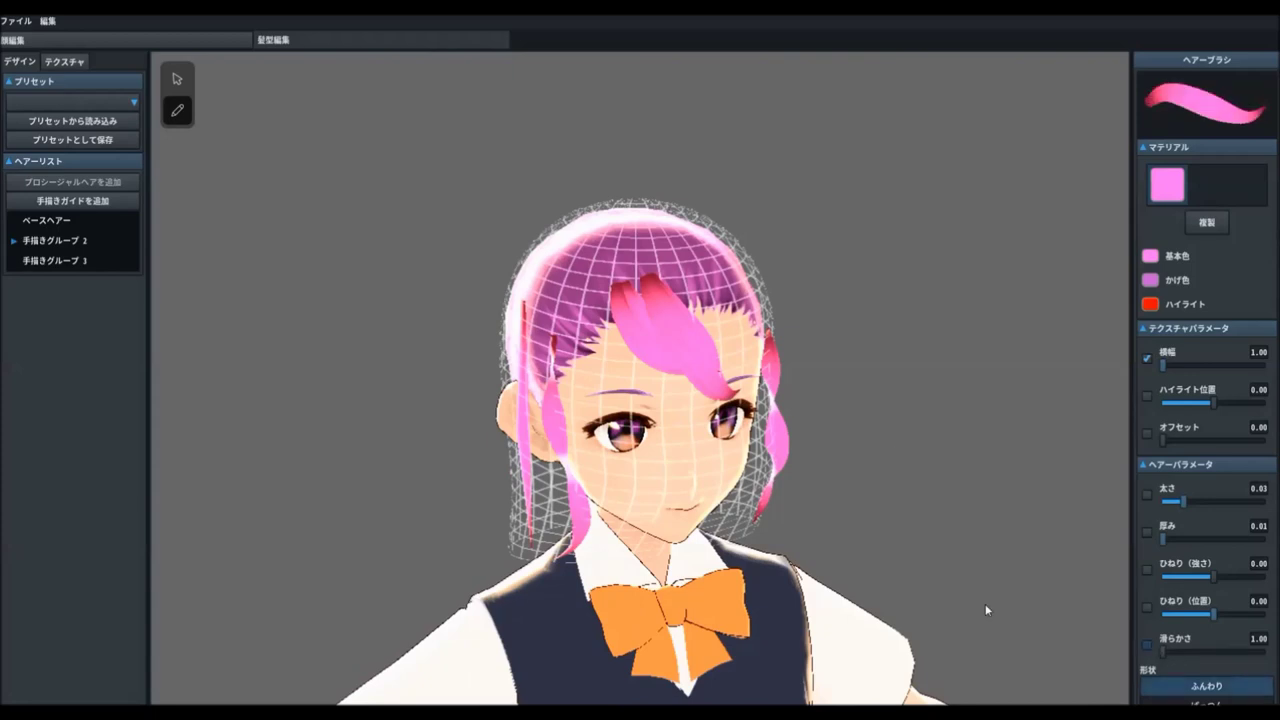
{"action": "key", "text": "ctrl+z"}
{"action": "middle_click_drag", "start_coordinate": [506, 280], "coordinate": [634, 273]}
{"action": "right_click_drag", "start_coordinate": [634, 278], "coordinate": [743, 303]}
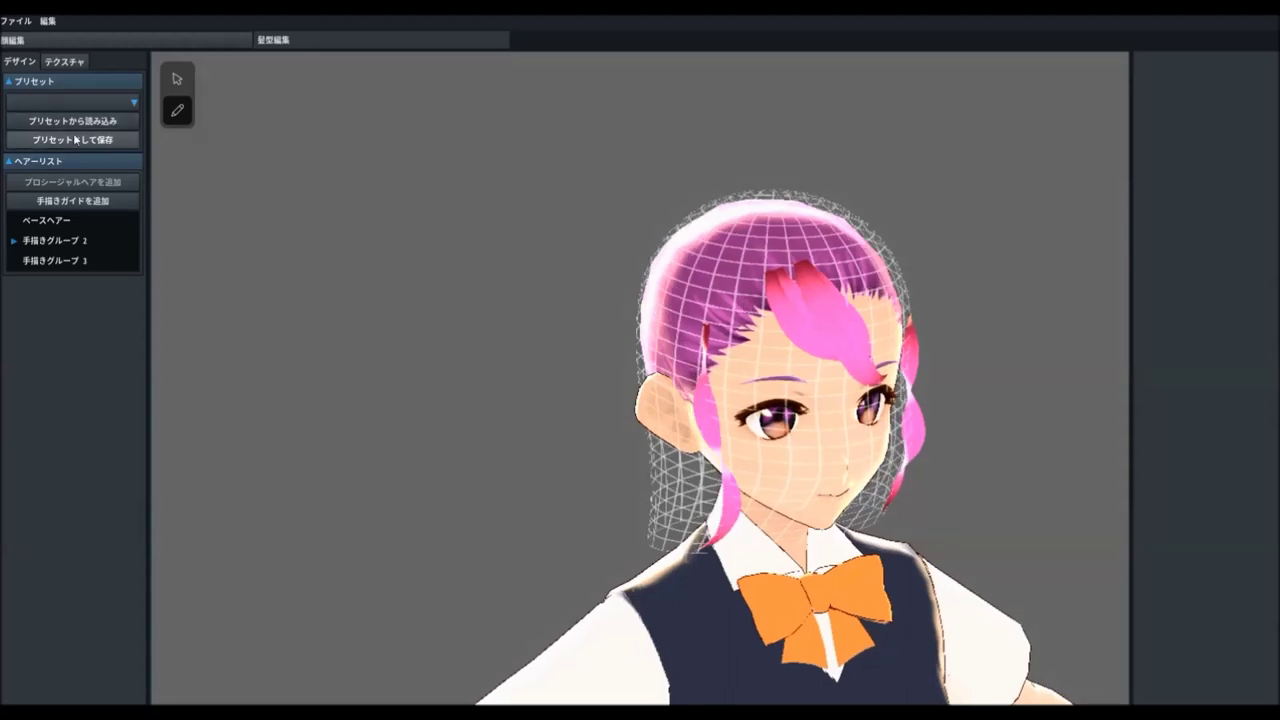
- Hide and show hand-drawn group 2 (手描きグループ 2) to check its strands, and collapse its strand list
{"action": "left_click", "coordinate": [97, 241]}
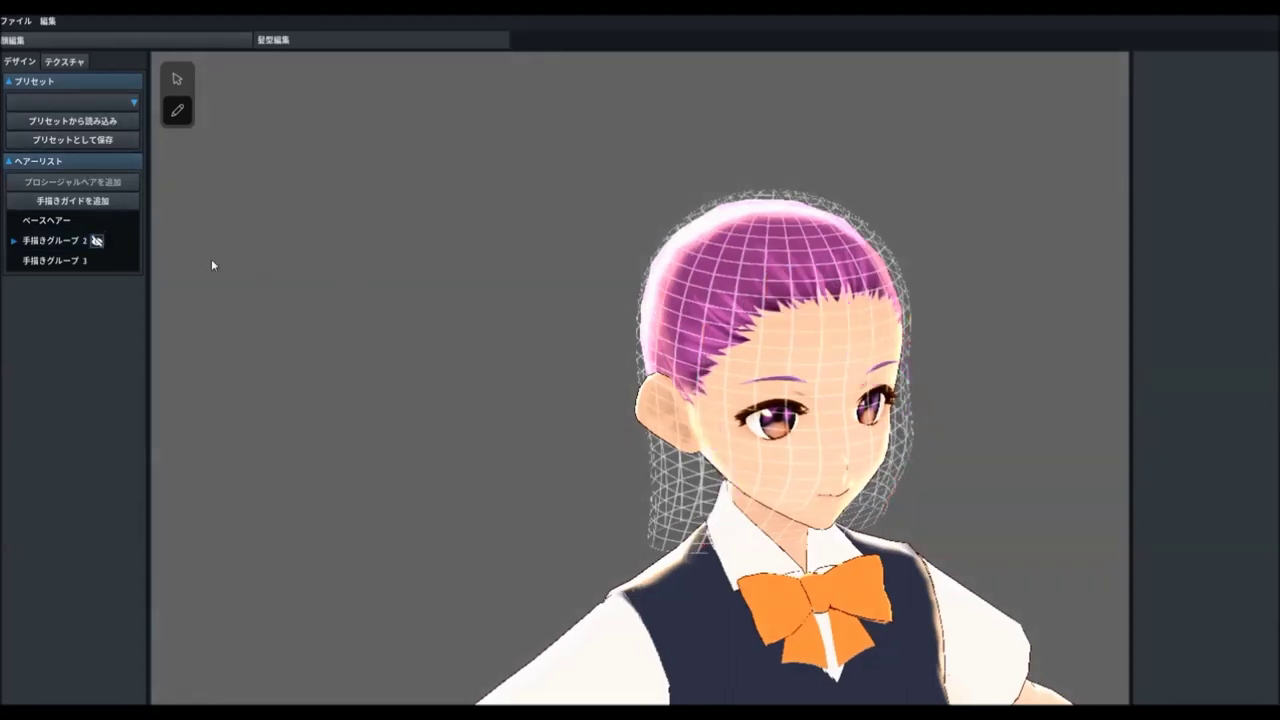
{"action": "left_click", "coordinate": [97, 241]}
{"action": "left_click", "coordinate": [88, 260]}
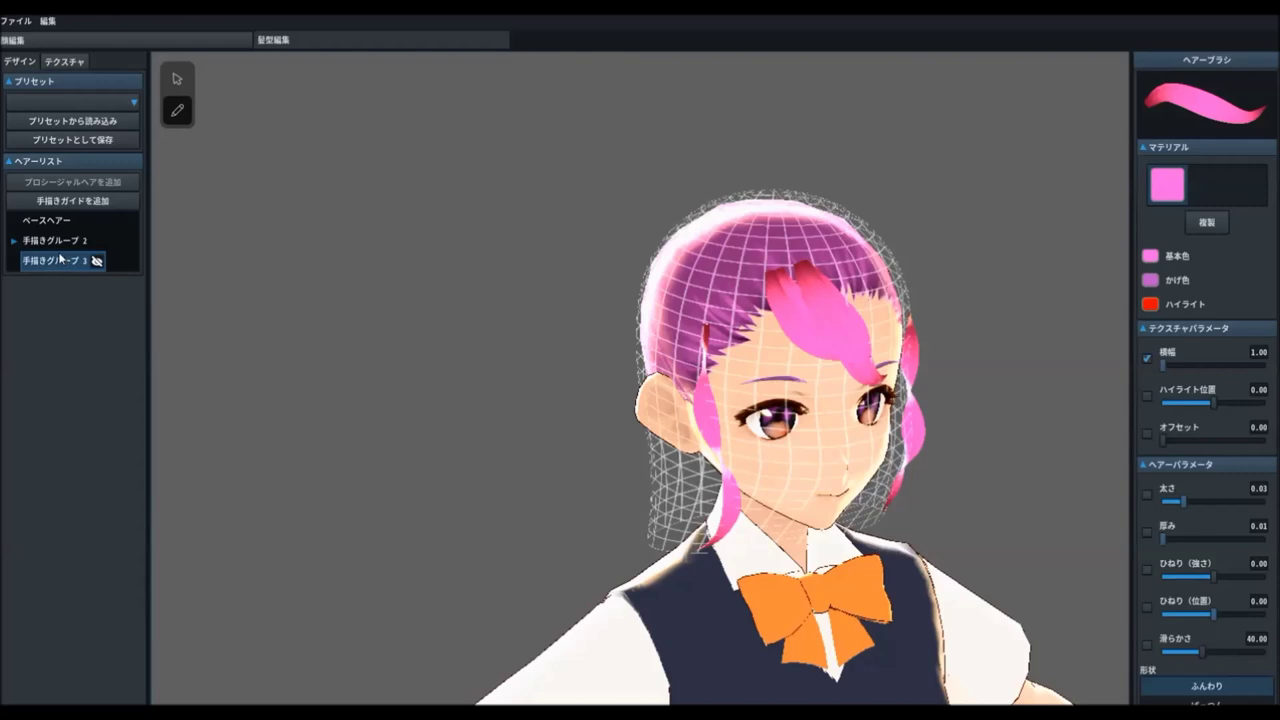
{"action": "left_click", "coordinate": [97, 242]}
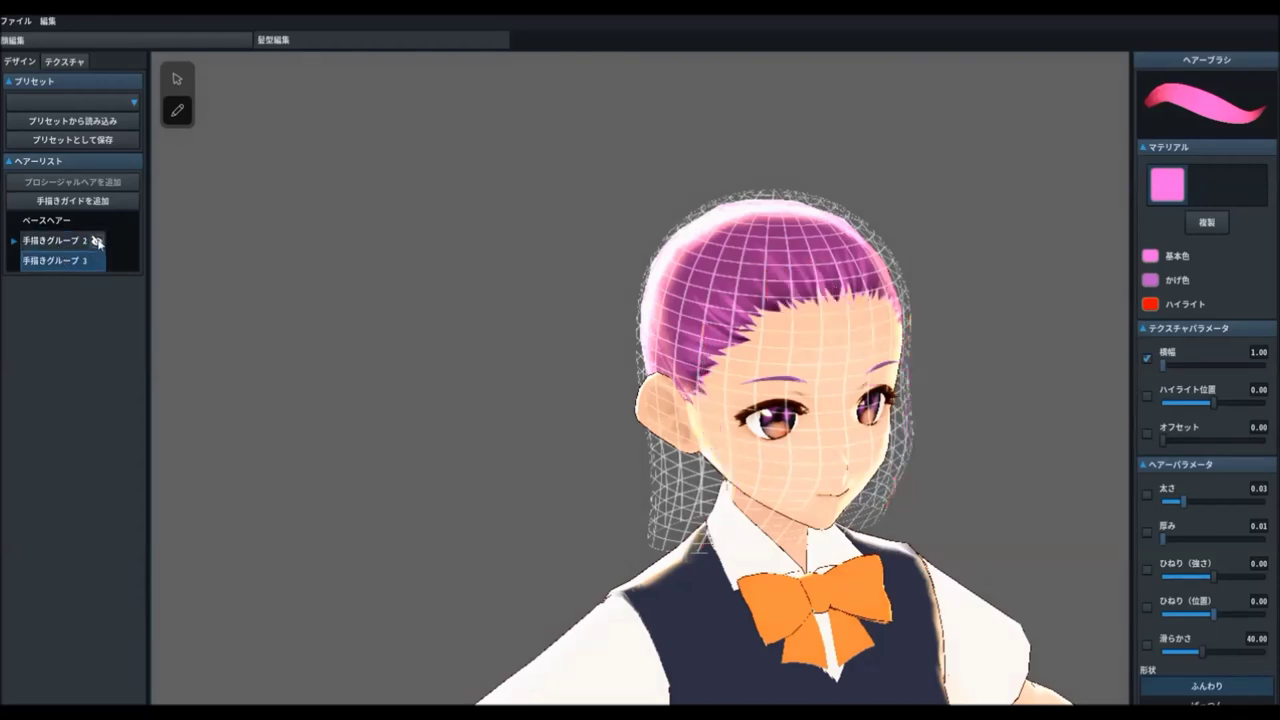
{"action": "left_click", "coordinate": [96, 241]}
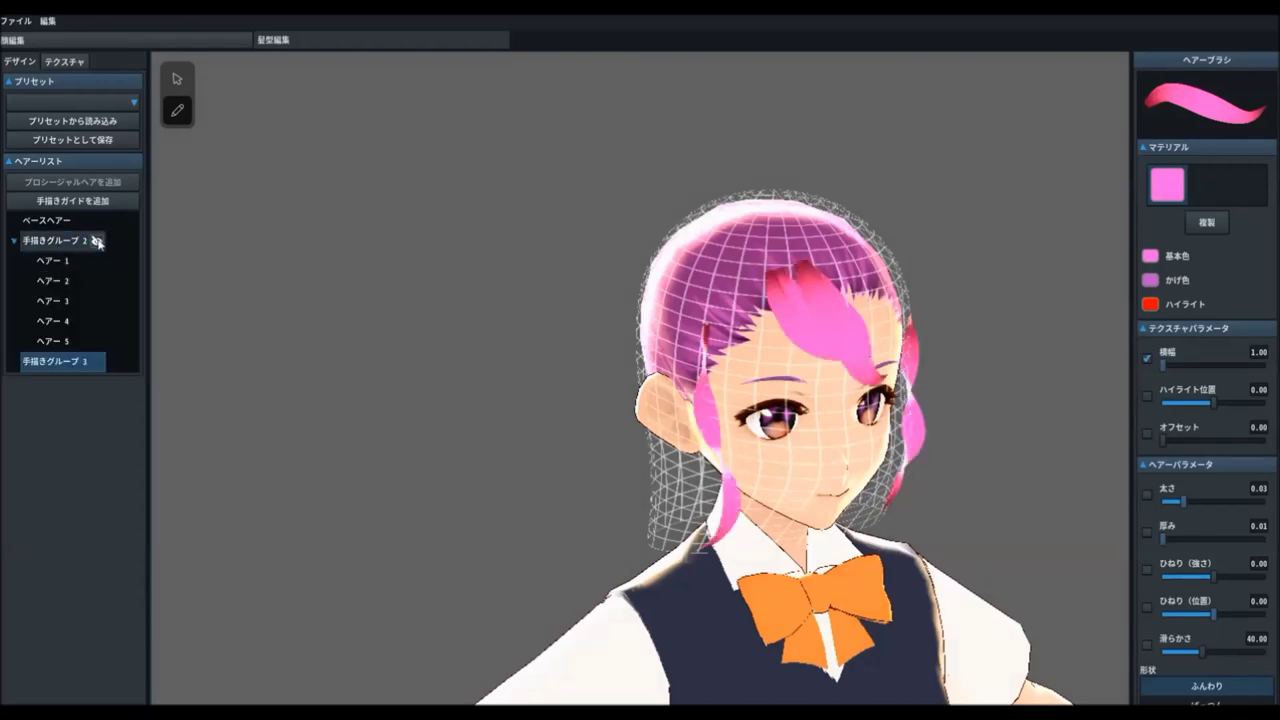
{"action": "left_click", "coordinate": [14, 241]}
- With the base hair (ベースヘアー) selected, set thickness (太さ) to 0.04, try a strand down over the character's right eye and undo it
{"action": "left_click", "coordinate": [48, 220]}
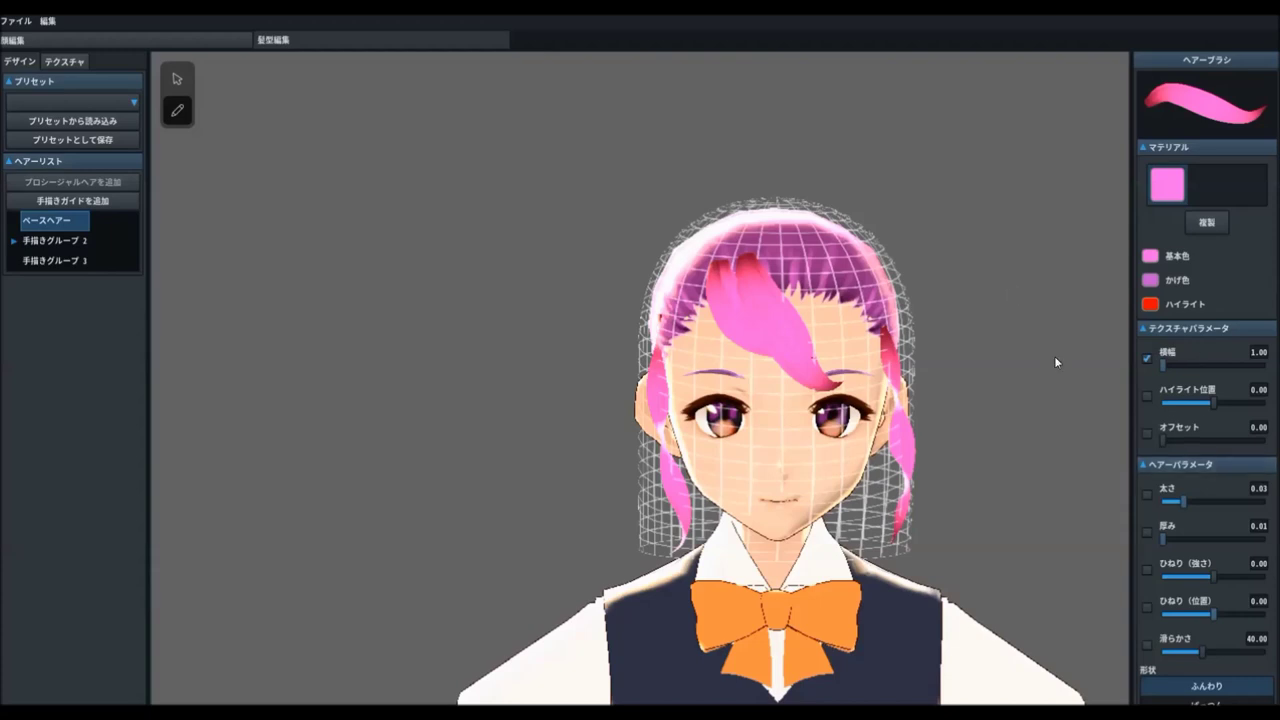
{"action": "left_click_drag", "start_coordinate": [1185, 508], "coordinate": [1199, 508]}
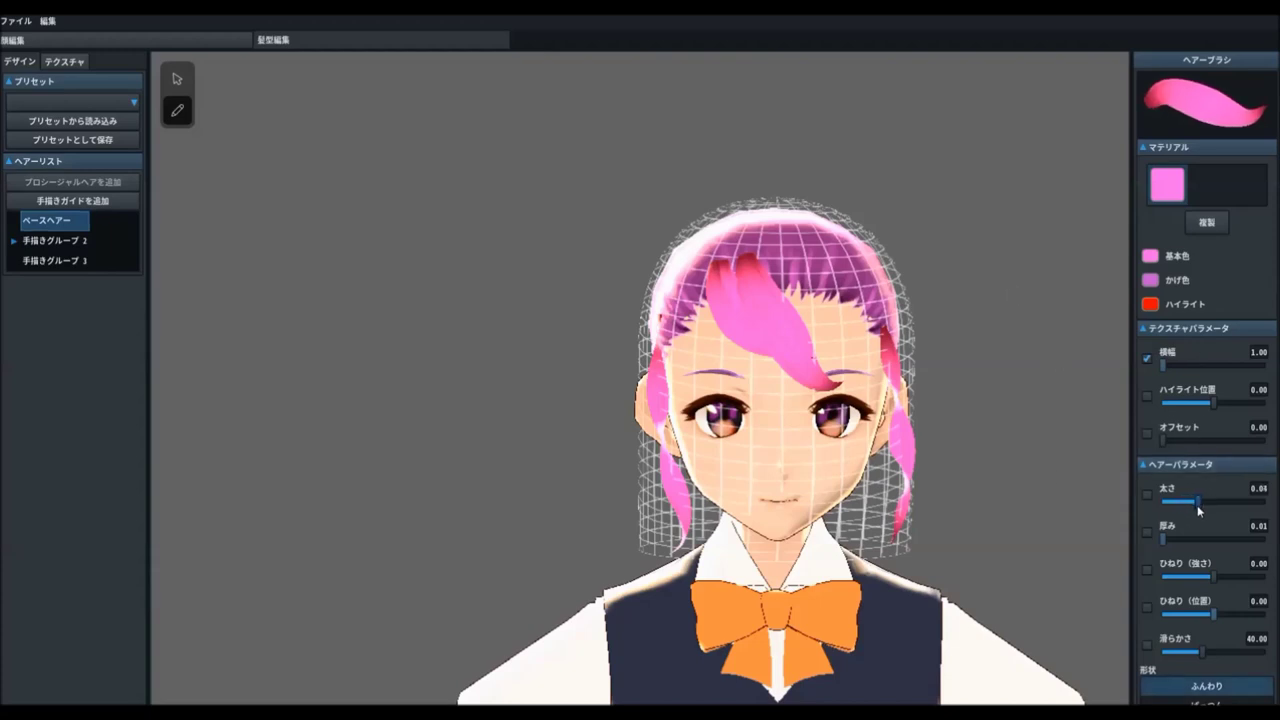
{"action": "right_click_drag", "start_coordinate": [681, 347], "coordinate": [702, 346]}
{"action": "mouse_move", "coordinate": [755, 276]}
{"action": "left_mouse_down"}
{"action": "mouse_move", "coordinate": [766, 354]}
{"action": "mouse_move", "coordinate": [832, 450]}
{"action": "left_mouse_up"}
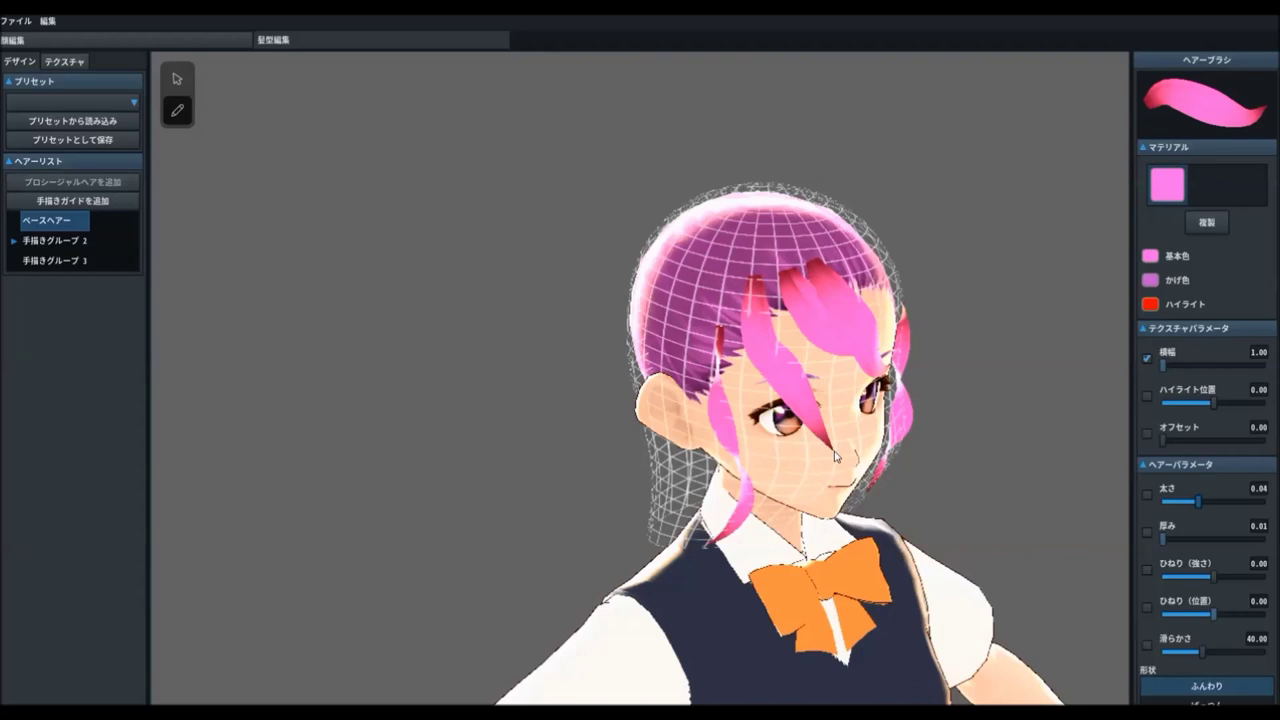
{"action": "mouse_move", "coordinate": [979, 391]}
{"action": "right_mouse_down"}
{"action": "mouse_move", "coordinate": [923, 381]}
{"action": "mouse_move", "coordinate": [954, 368]}
{"action": "right_mouse_up"}
{"action": "key", "text": "ctrl+z"}
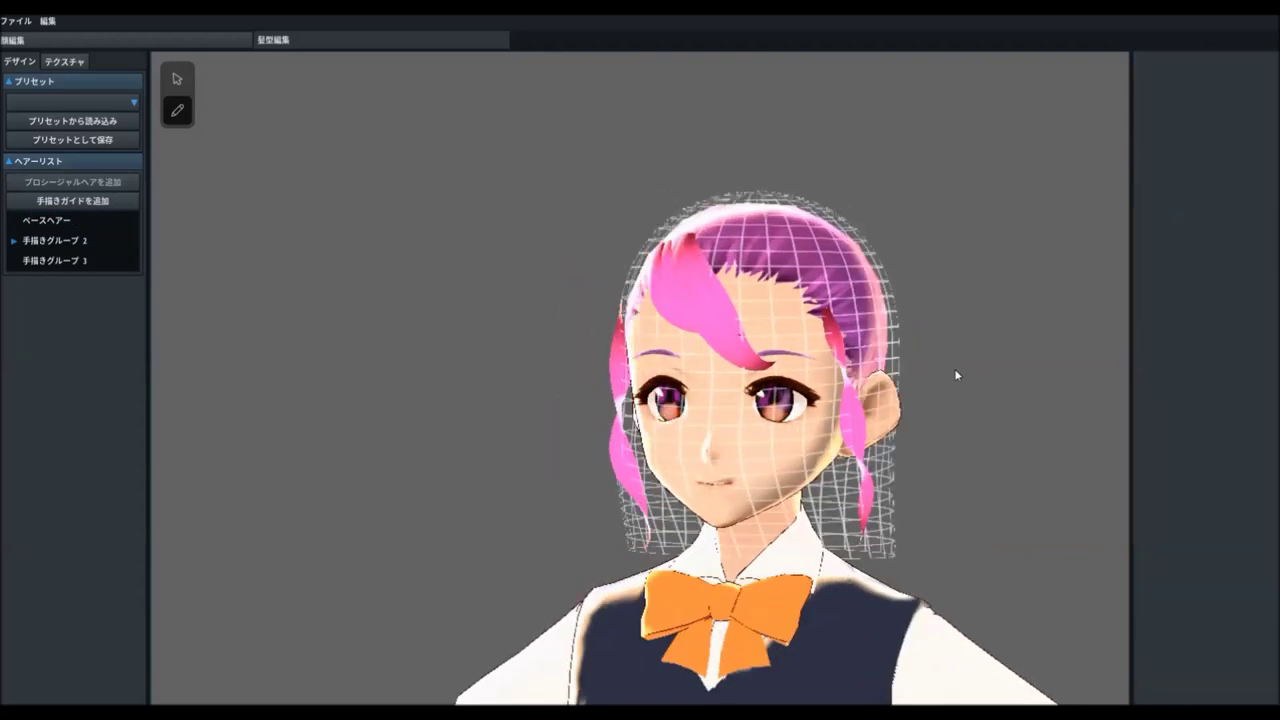
- Select the base hair (ベースヘアー) again and draw a row of overlapping bang strands across the whole forehead to both temples
{"action": "scroll", "coordinate": [948, 312], "scroll_direction": "up", "scroll_amount": 1}
{"action": "right_click_drag", "start_coordinate": [949, 318], "coordinate": [957, 321]}
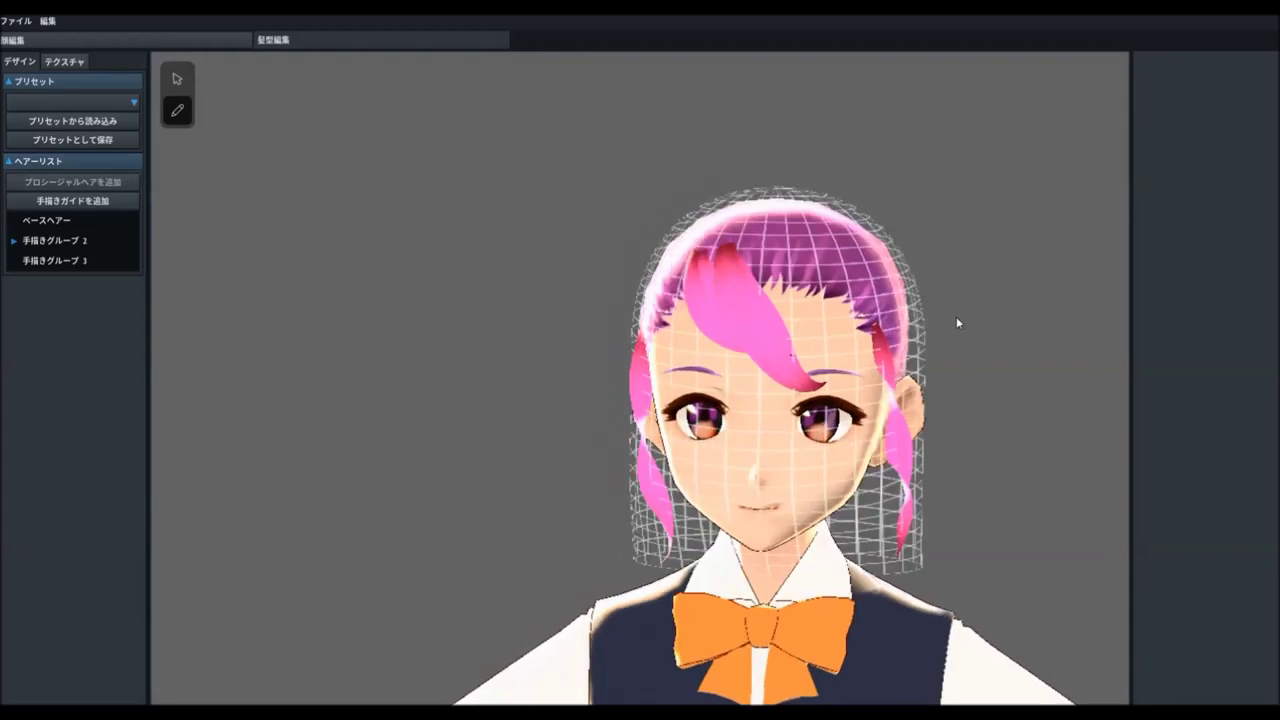
{"action": "left_click", "coordinate": [80, 219]}
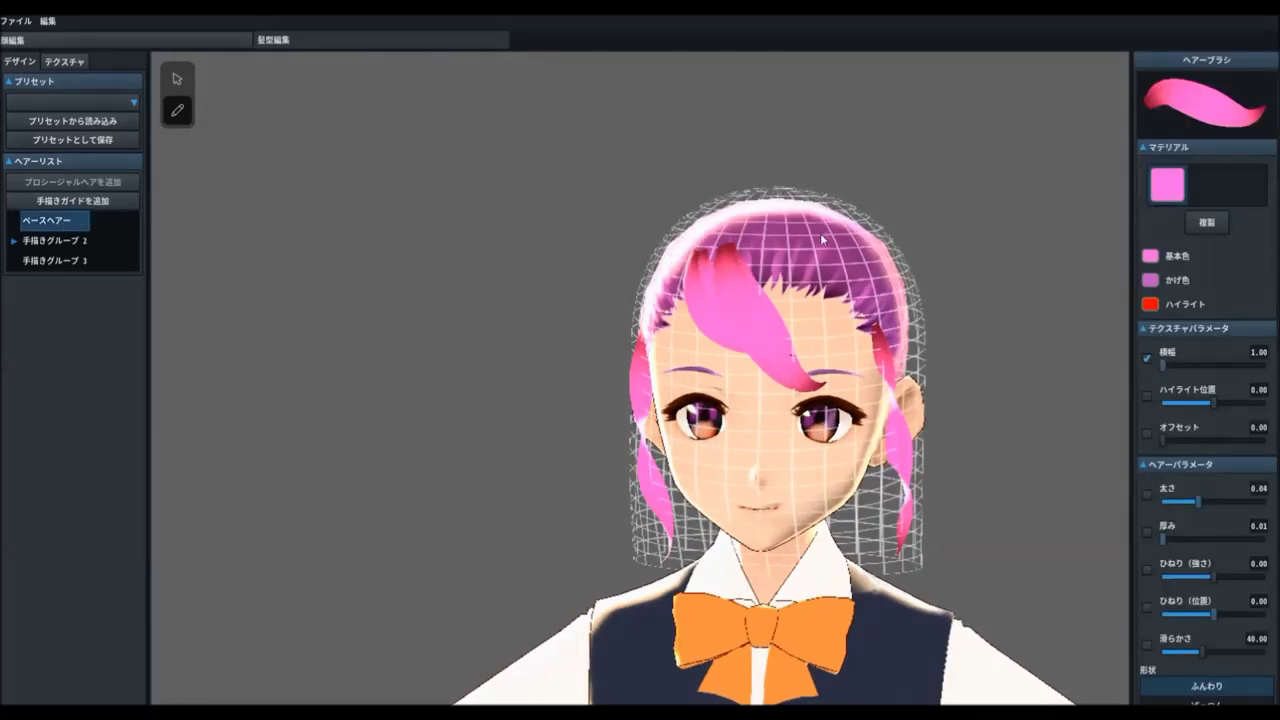
{"action": "right_click_drag", "start_coordinate": [822, 238], "coordinate": [758, 256]}
{"action": "mouse_move", "coordinate": [687, 285]}
{"action": "left_mouse_down"}
{"action": "mouse_move", "coordinate": [720, 332]}
{"action": "mouse_move", "coordinate": [764, 360]}
{"action": "left_mouse_up"}
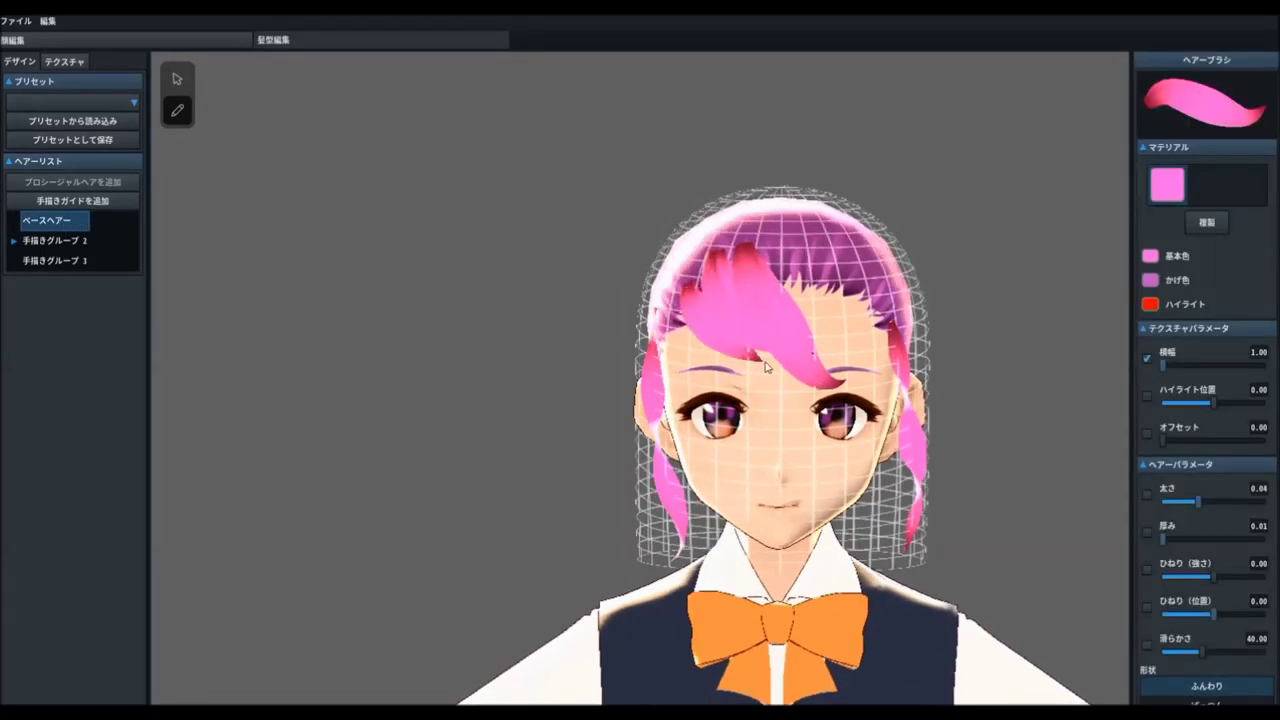
{"action": "mouse_move", "coordinate": [790, 265]}
{"action": "left_mouse_down"}
{"action": "mouse_move", "coordinate": [823, 298]}
{"action": "mouse_move", "coordinate": [831, 366]}
{"action": "left_mouse_up"}
{"action": "left_click_drag", "start_coordinate": [779, 254], "coordinate": [810, 377]}
{"action": "mouse_move", "coordinate": [824, 248]}
{"action": "left_mouse_down"}
{"action": "mouse_move", "coordinate": [856, 352]}
{"action": "mouse_move", "coordinate": [833, 404]}
{"action": "left_mouse_up"}
{"action": "mouse_move", "coordinate": [866, 262]}
{"action": "left_mouse_down"}
{"action": "mouse_move", "coordinate": [890, 303]}
{"action": "mouse_move", "coordinate": [868, 390]}
{"action": "left_mouse_up"}
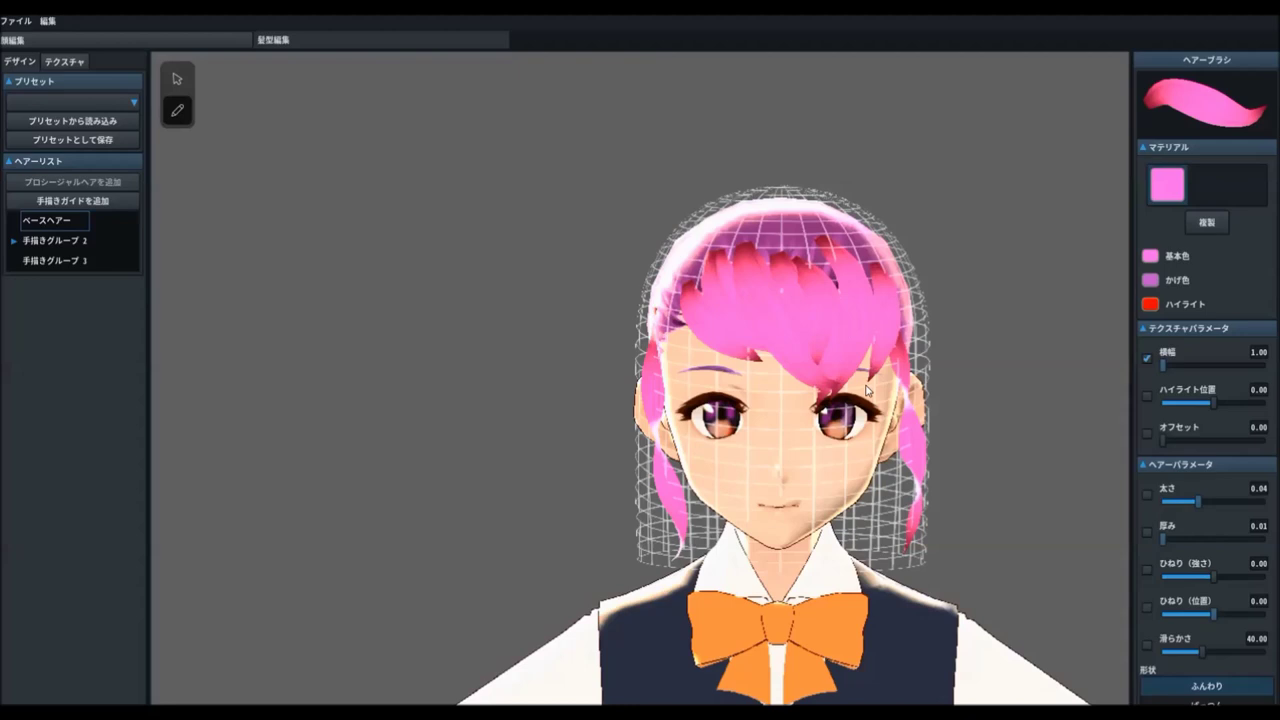
{"action": "left_click_drag", "start_coordinate": [670, 297], "coordinate": [741, 397]}
{"action": "left_click_drag", "start_coordinate": [651, 315], "coordinate": [681, 367]}
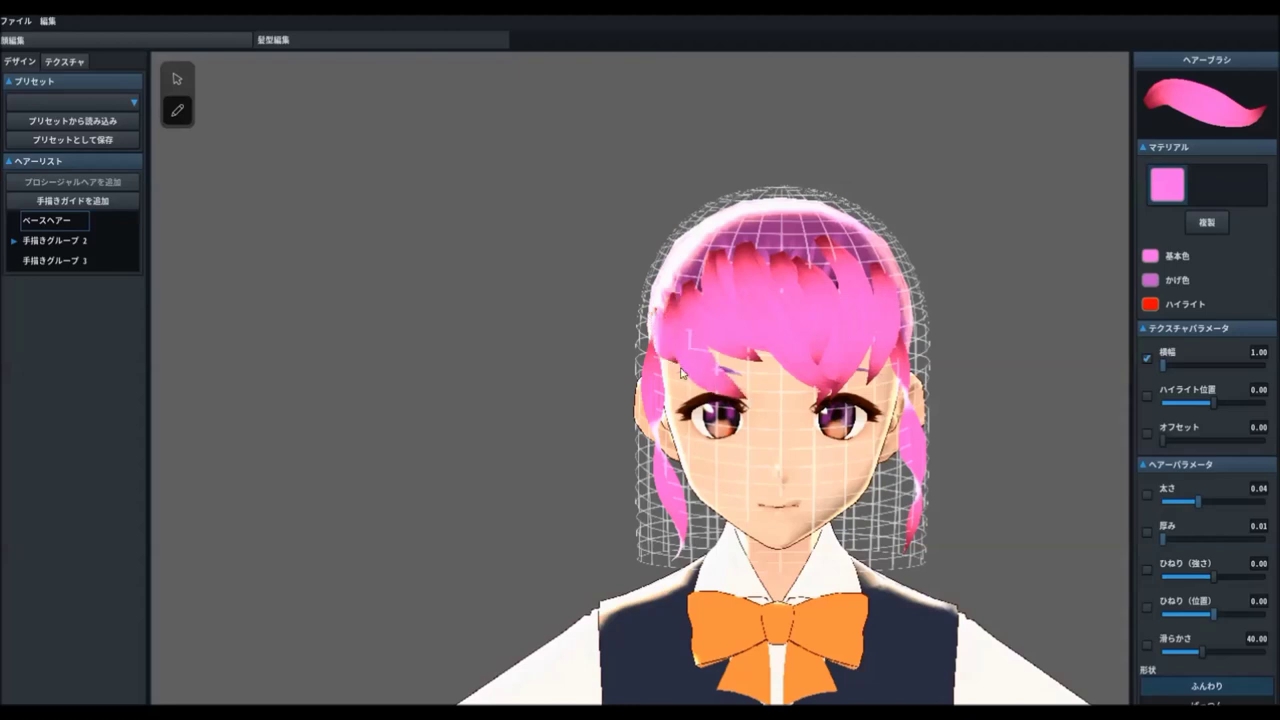
- Draw long overlapping strands down the character's right side, from above the ear to the neck and toward the nape
{"action": "right_click_drag", "start_coordinate": [762, 348], "coordinate": [830, 352]}
{"action": "left_click_drag", "start_coordinate": [716, 272], "coordinate": [721, 500]}
{"action": "left_click_drag", "start_coordinate": [672, 275], "coordinate": [690, 532]}
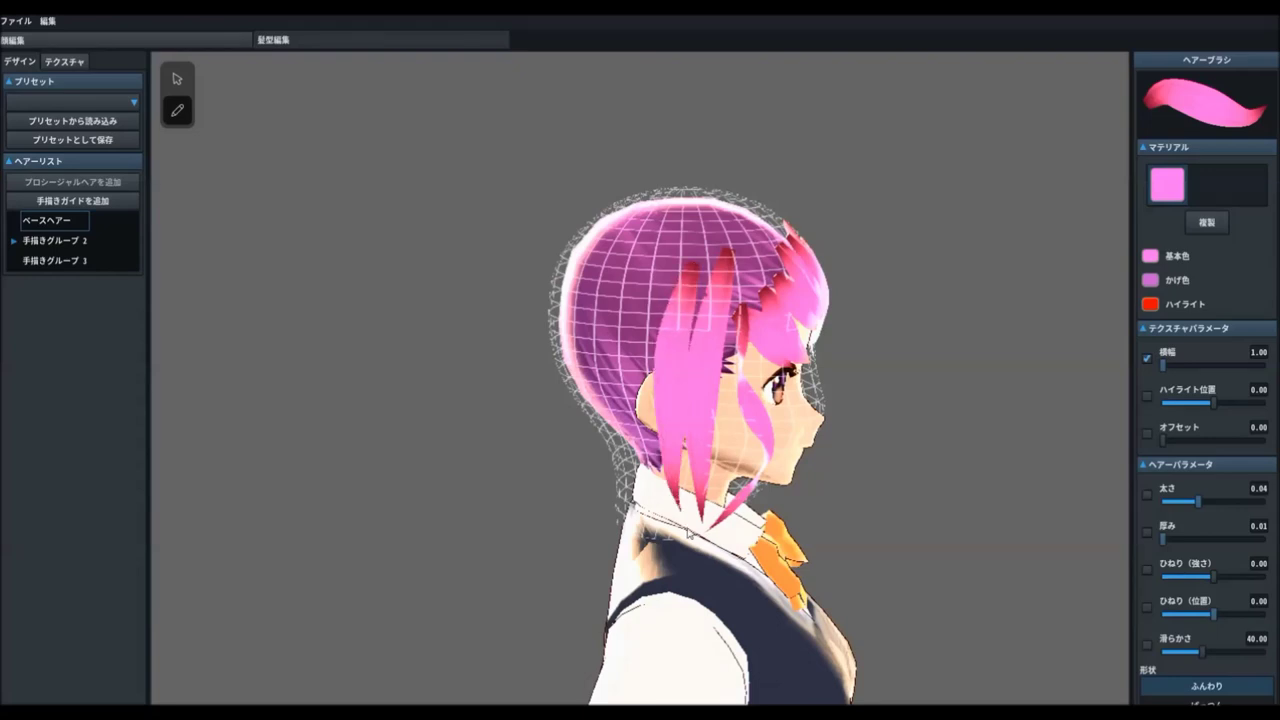
{"action": "left_click_drag", "start_coordinate": [668, 261], "coordinate": [612, 440]}
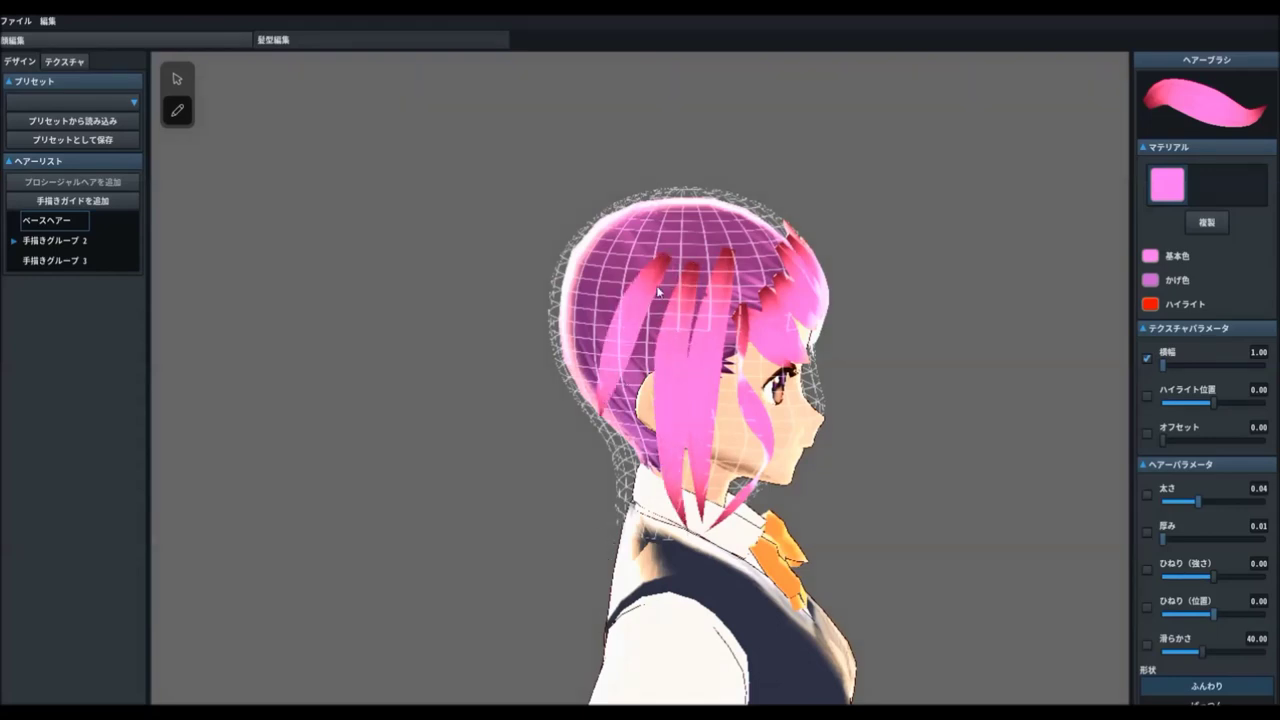
{"action": "left_click_drag", "start_coordinate": [664, 266], "coordinate": [616, 415]}
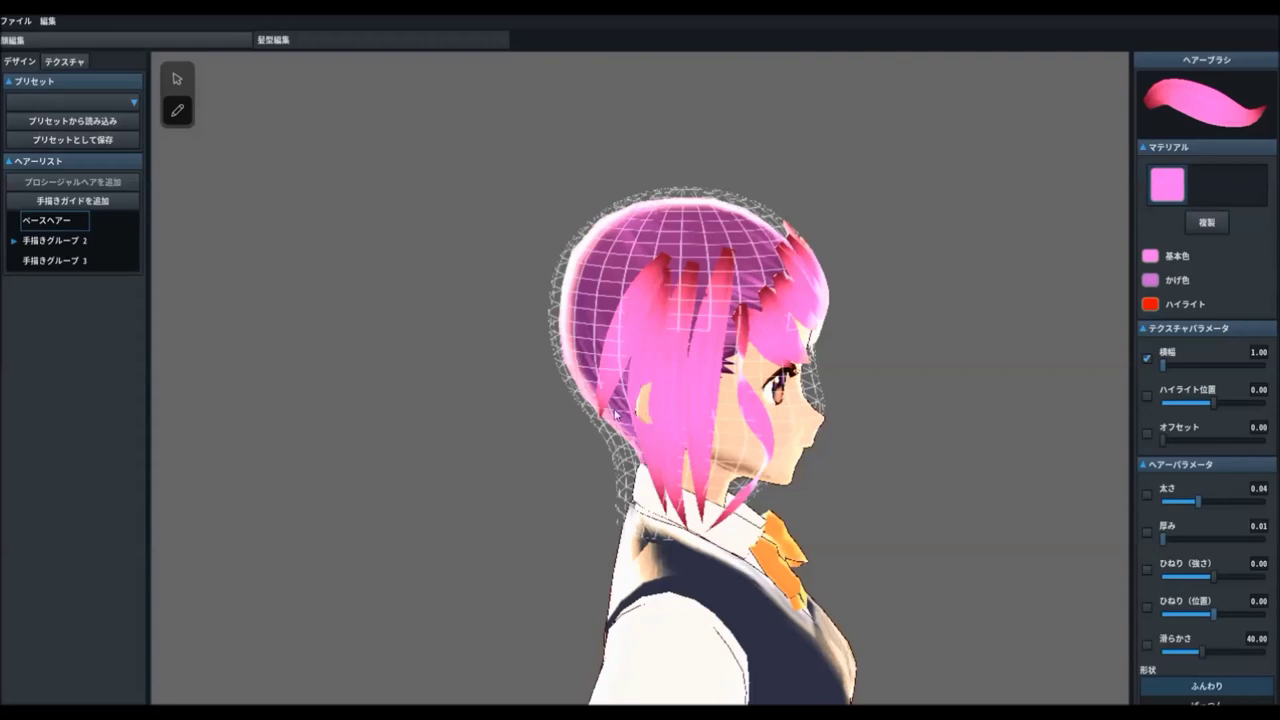
{"action": "left_click_drag", "start_coordinate": [745, 258], "coordinate": [704, 490]}
- Draw strands from the crown down the right back of the head to join the side hair
{"action": "right_click_drag", "start_coordinate": [815, 358], "coordinate": [776, 368]}
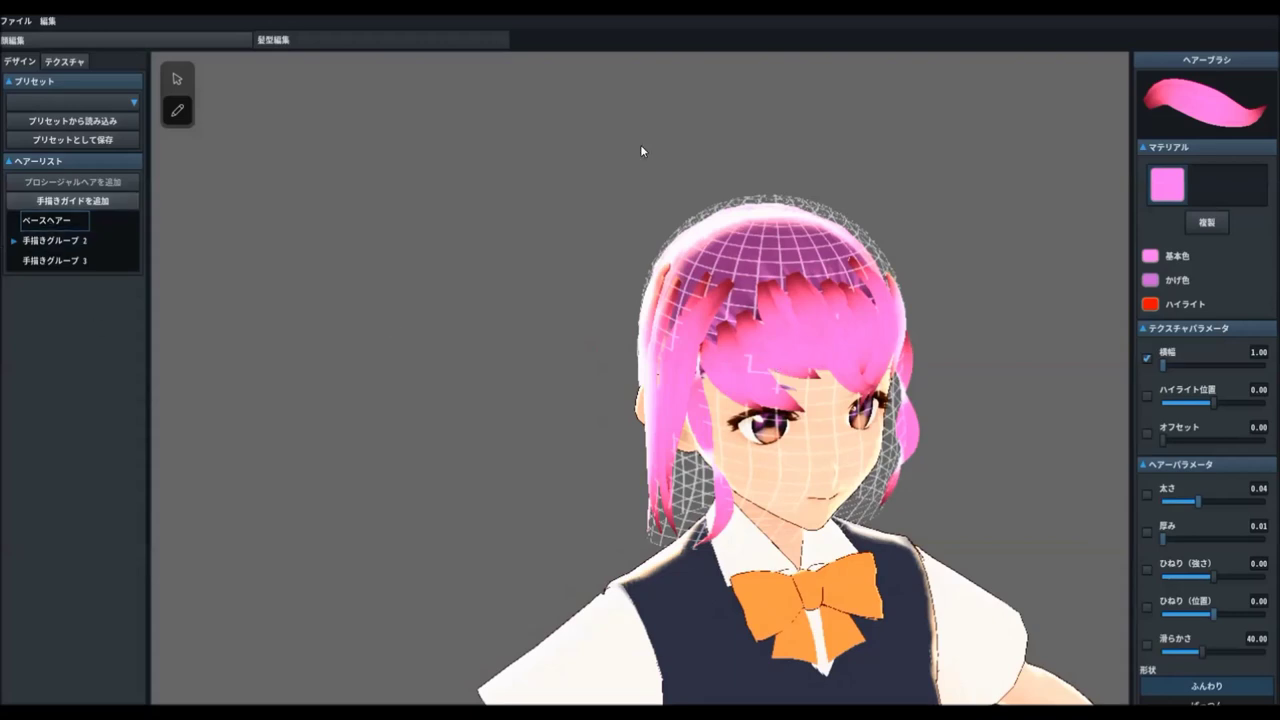
{"action": "right_click_drag", "start_coordinate": [888, 247], "coordinate": [832, 278]}
{"action": "right_click_drag", "start_coordinate": [701, 411], "coordinate": [601, 218]}
{"action": "left_click_drag", "start_coordinate": [601, 218], "coordinate": [633, 268]}
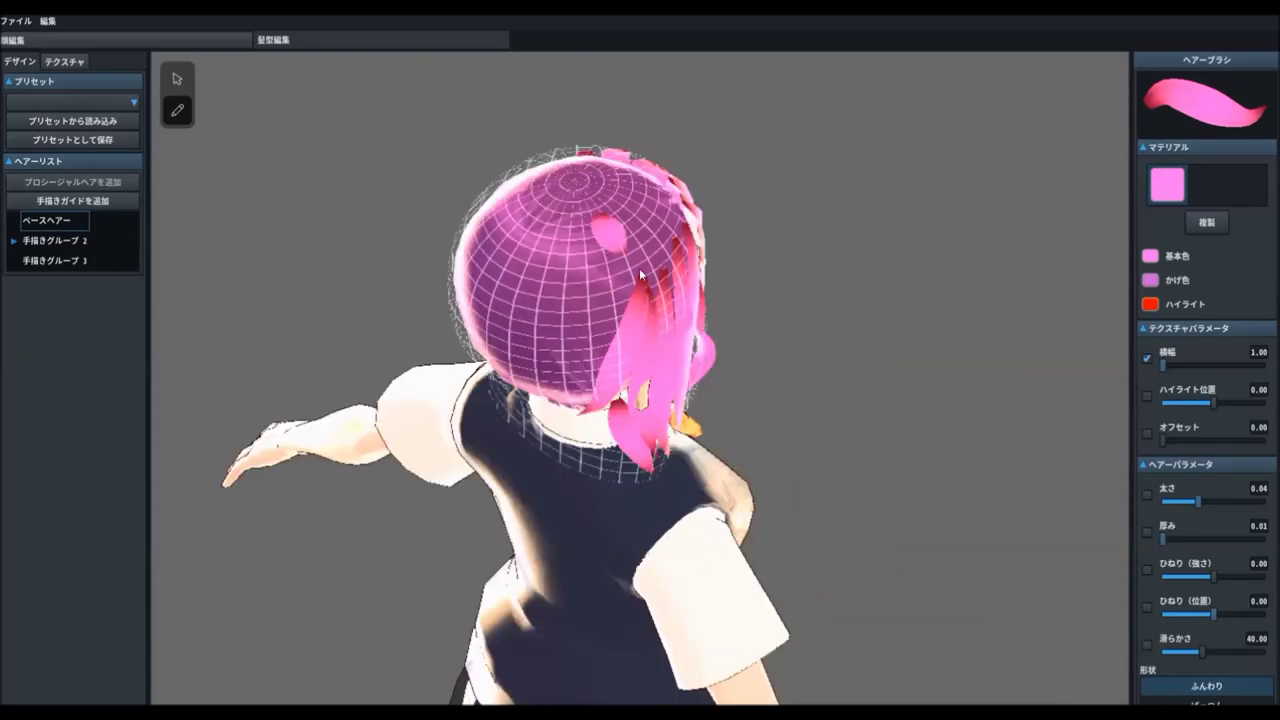
{"action": "right_click_drag", "start_coordinate": [733, 313], "coordinate": [754, 289]}
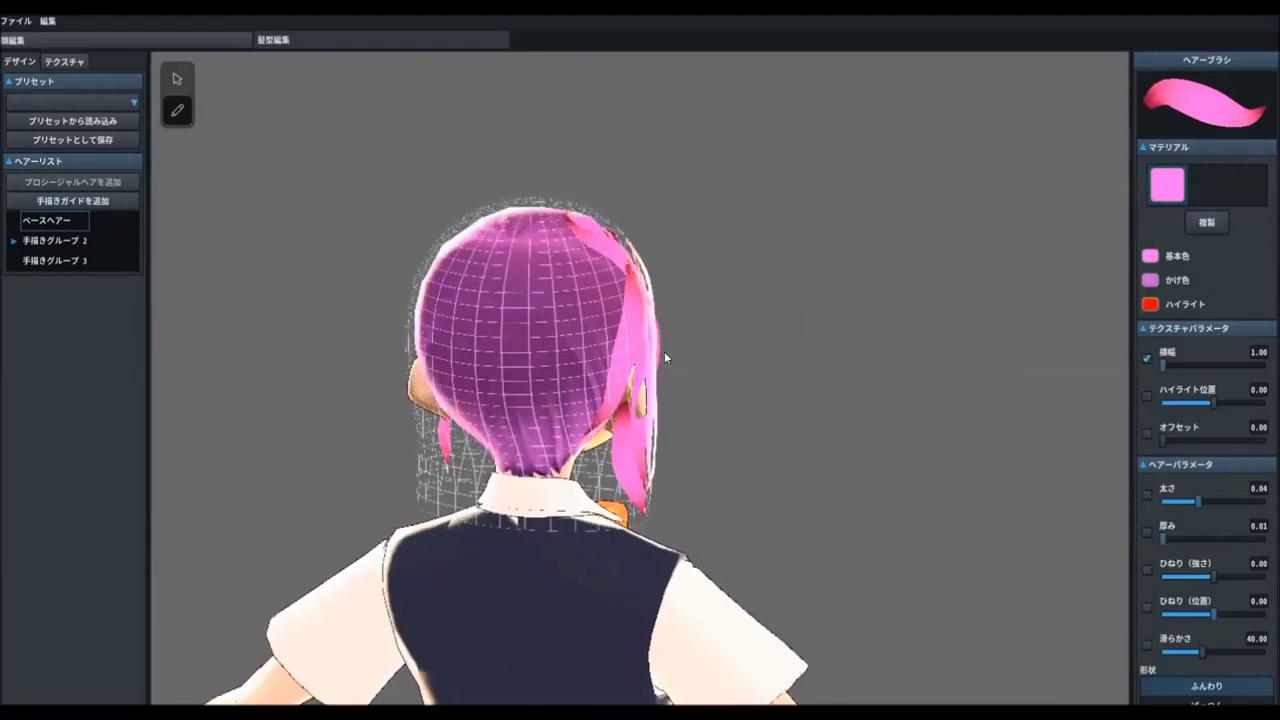
{"action": "mouse_move", "coordinate": [549, 222]}
{"action": "left_mouse_down"}
{"action": "mouse_move", "coordinate": [596, 298]}
{"action": "mouse_move", "coordinate": [620, 410]}
{"action": "left_mouse_up"}
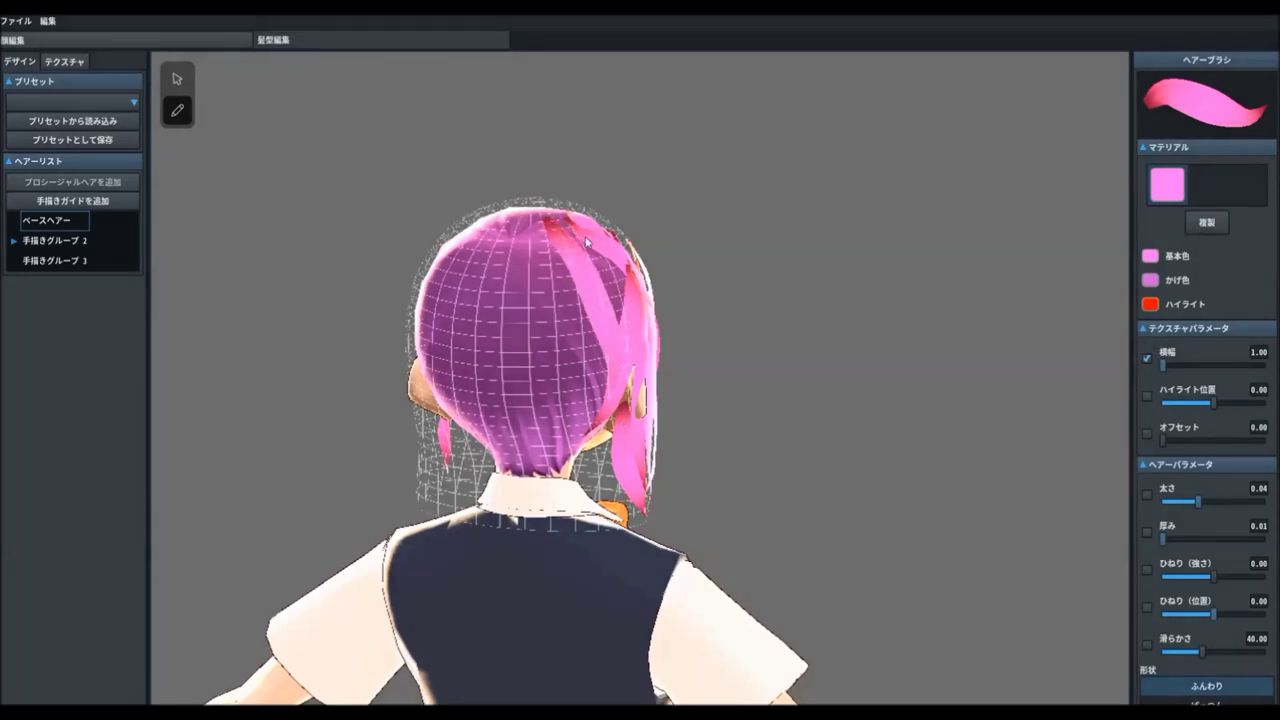
{"action": "left_click_drag", "start_coordinate": [569, 233], "coordinate": [649, 391]}
{"action": "right_click_drag", "start_coordinate": [768, 330], "coordinate": [708, 336]}
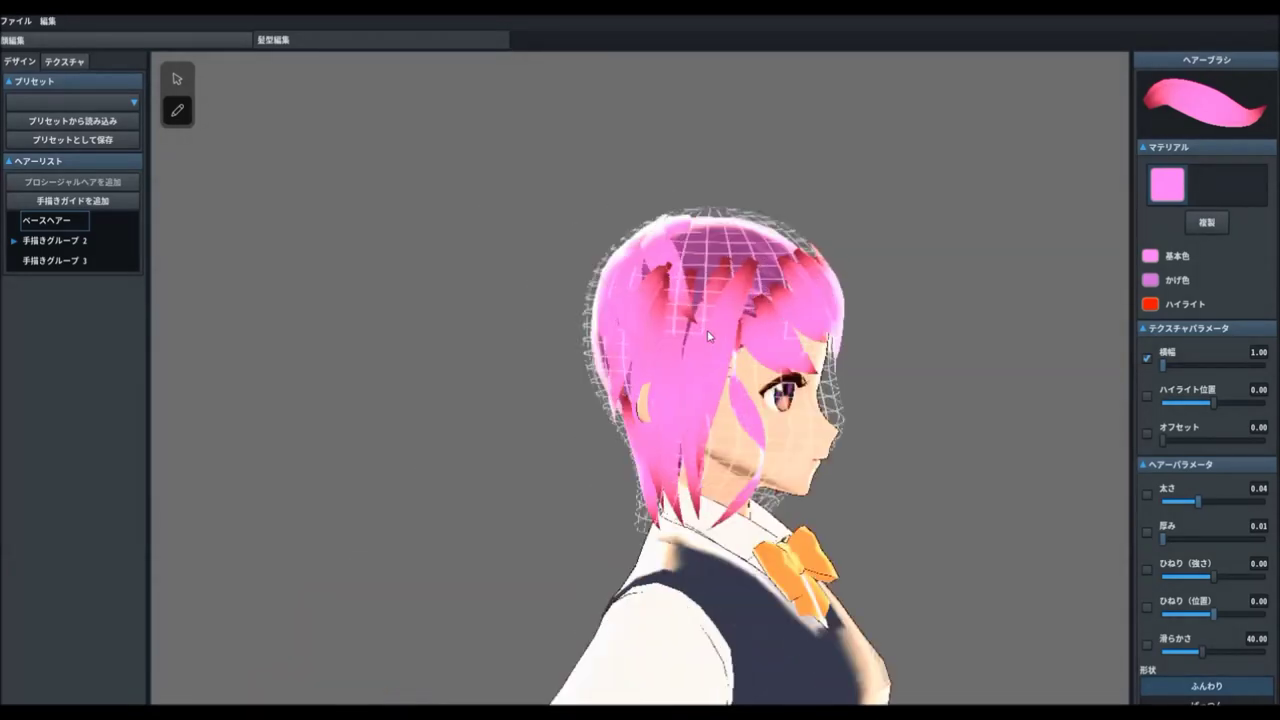
{"action": "right_click_drag", "start_coordinate": [836, 334], "coordinate": [796, 329]}
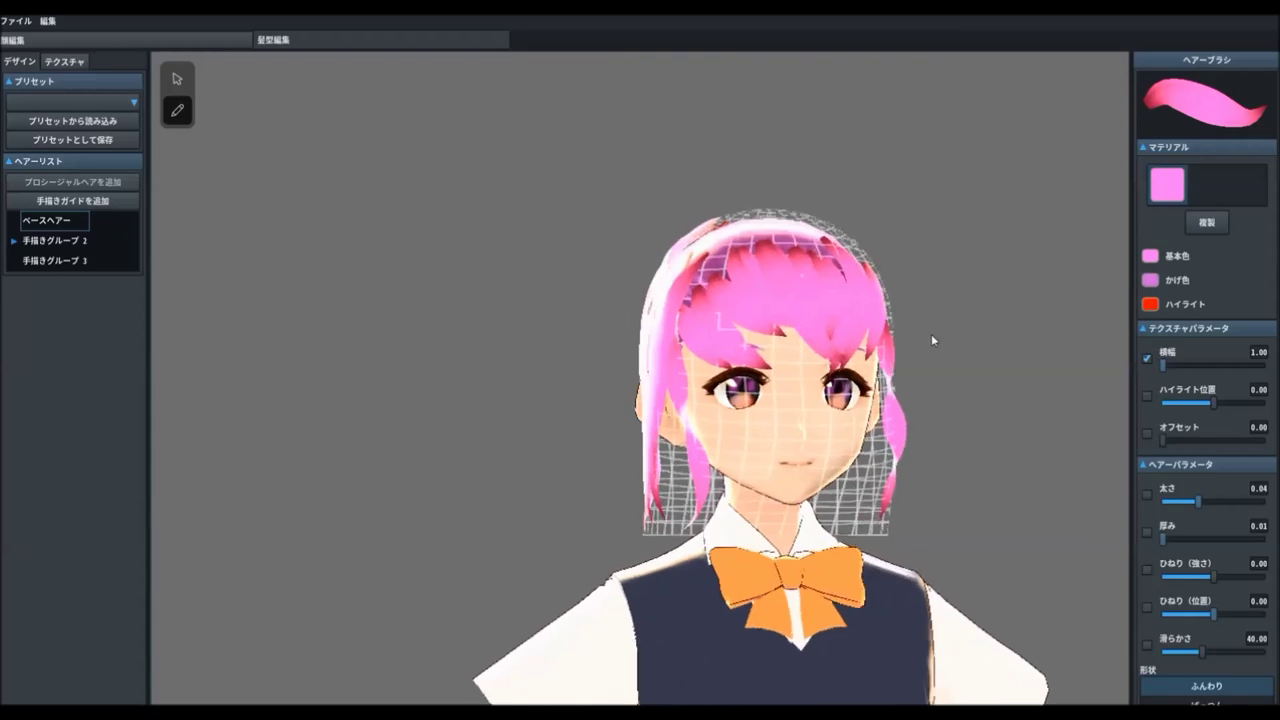
- Add strands on the left side of the head, and short strands above the bangs with hand-drawn group 3 (手描きグループ 3) selected
{"action": "right_click_drag", "start_coordinate": [931, 335], "coordinate": [920, 341]}
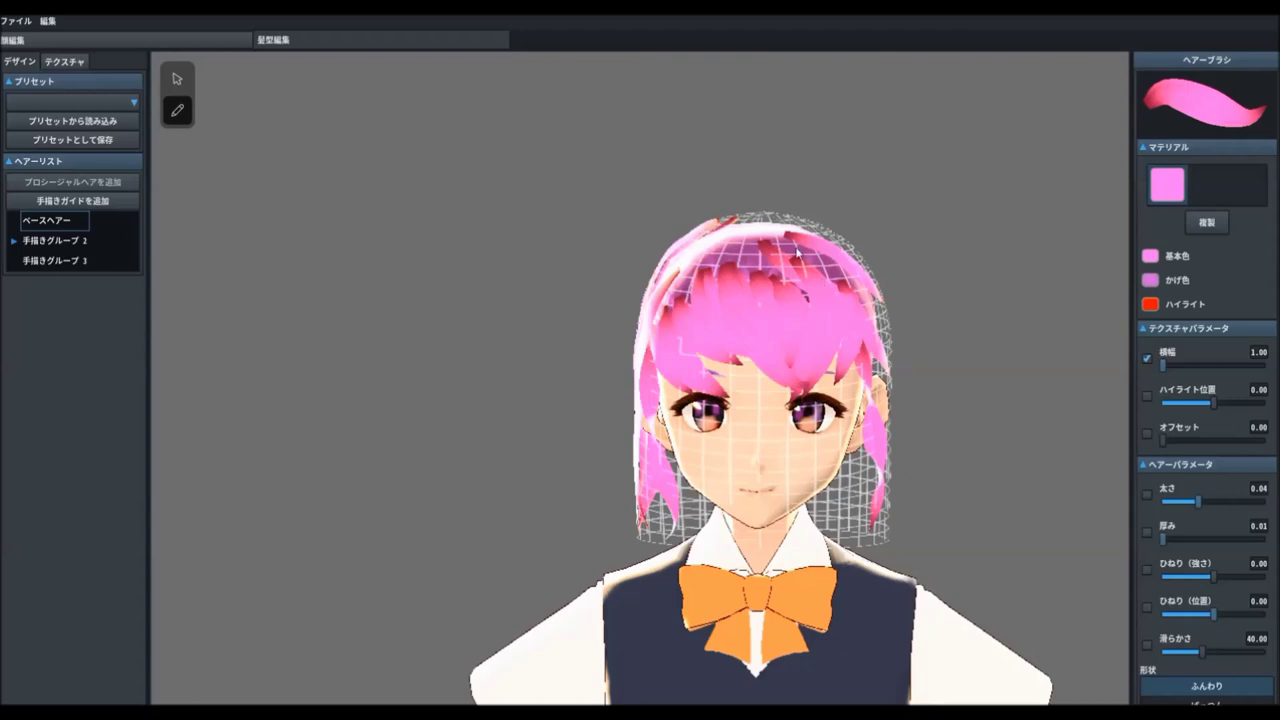
{"action": "left_click", "coordinate": [60, 262]}
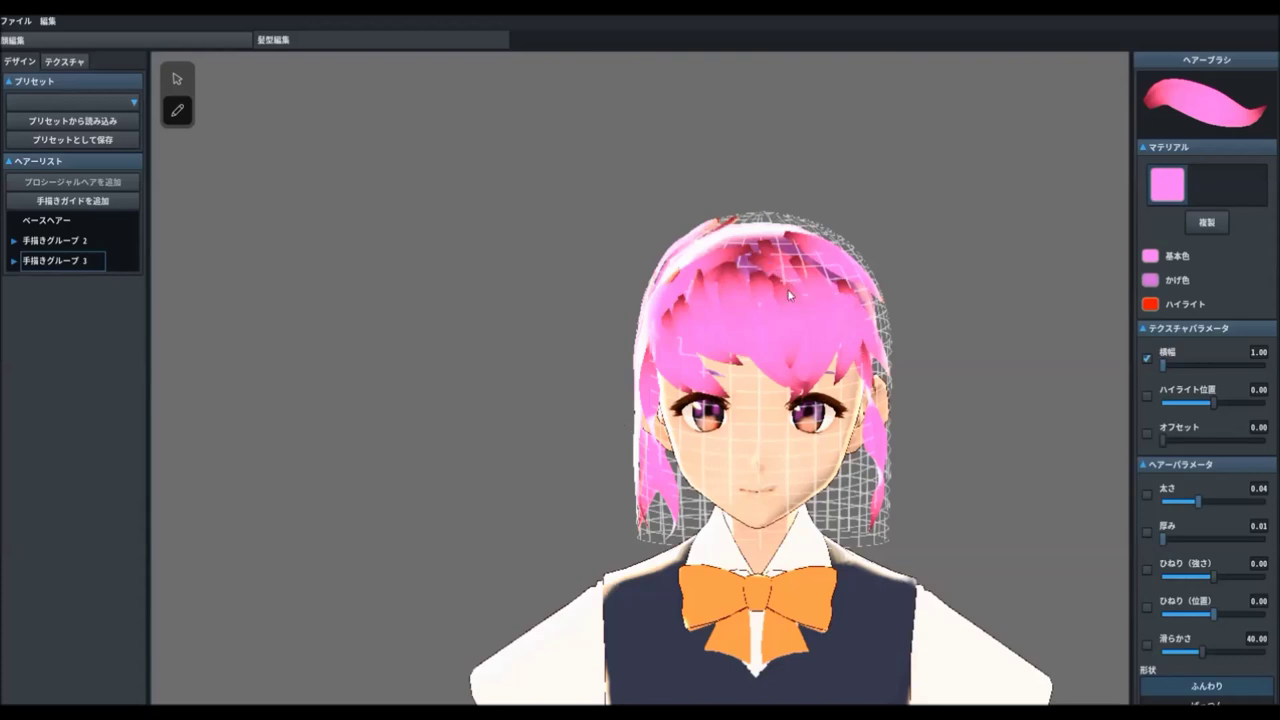
{"action": "scroll", "coordinate": [769, 268], "scroll_direction": "down", "scroll_amount": 1}
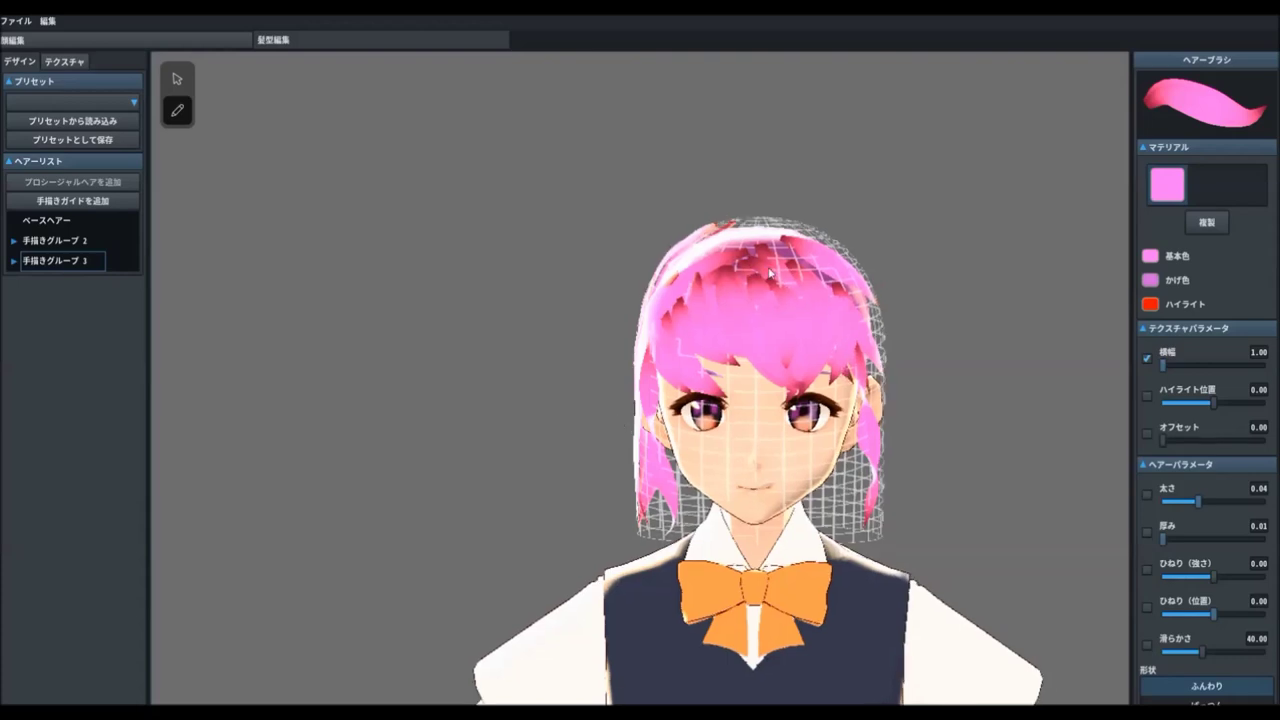
{"action": "right_click_drag", "start_coordinate": [848, 290], "coordinate": [866, 316]}
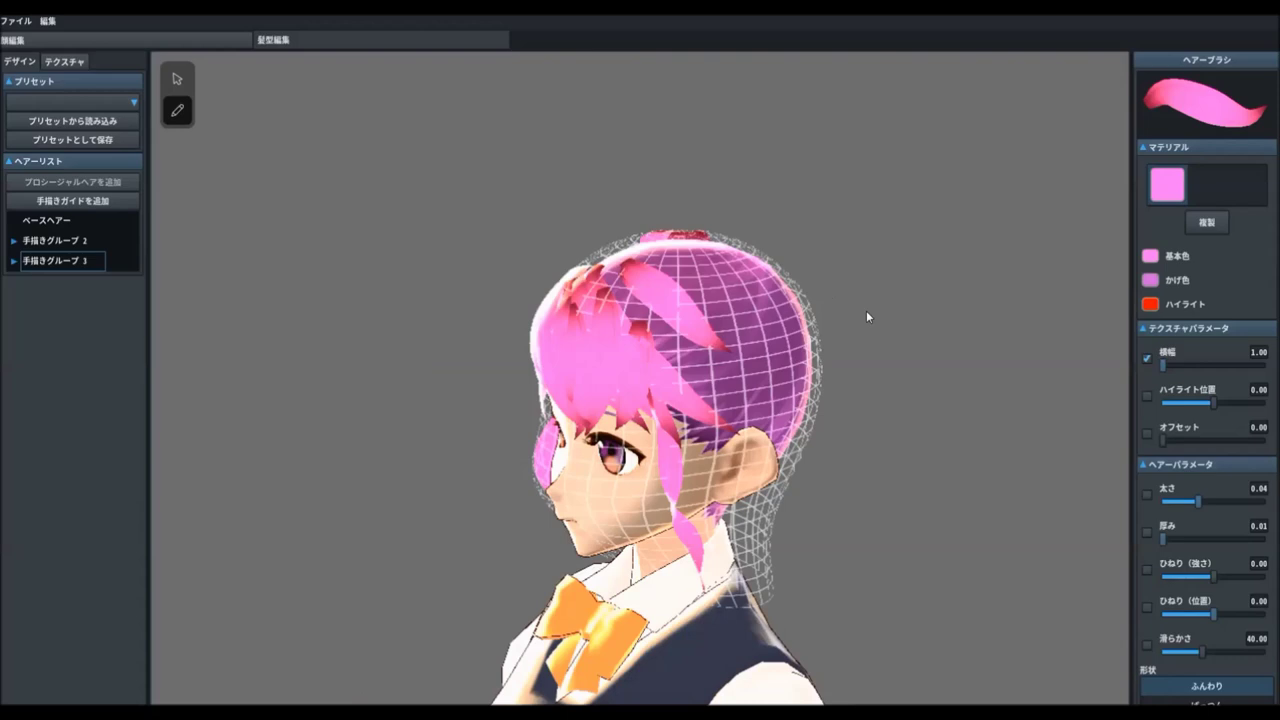
- Switch to the selection tool and open the texture (テクスチャ) settings for Hair
{"action": "left_click", "coordinate": [177, 78]}
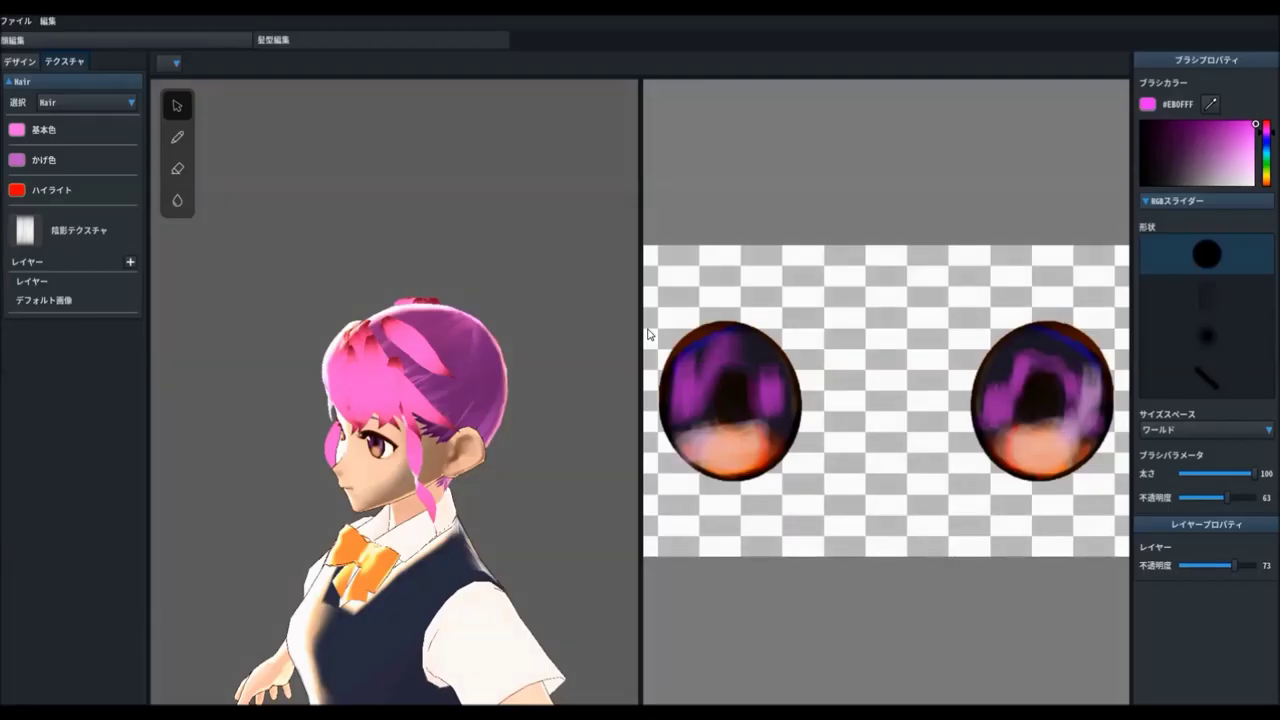
{"action": "left_click", "coordinate": [9, 84]}
{"action": "left_click", "coordinate": [9, 84]}
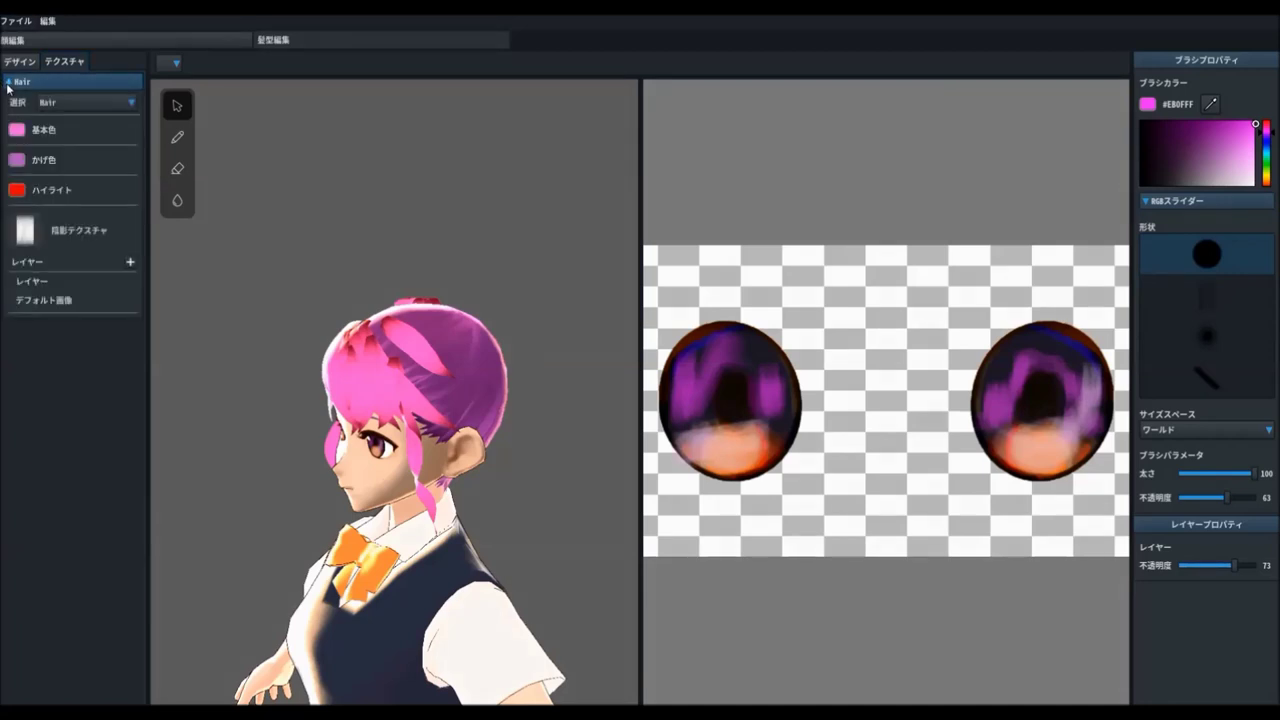